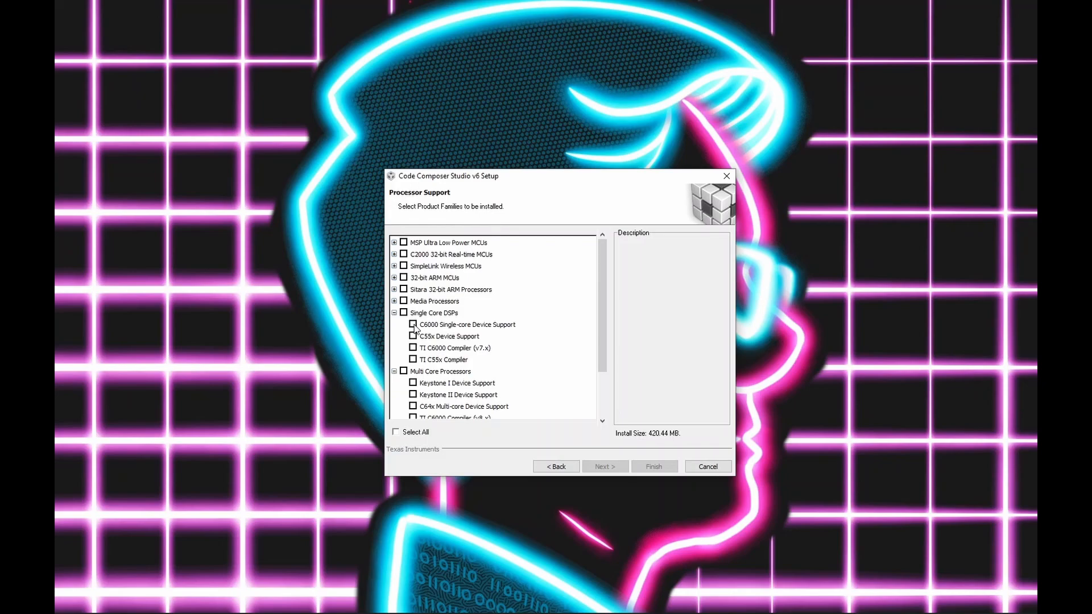
Step: Select C6000 Single-core Device Support and TI C6000 Compiler (v7.x) under Single Core DSPs, keeping the default debug probes
left_click(413, 324)
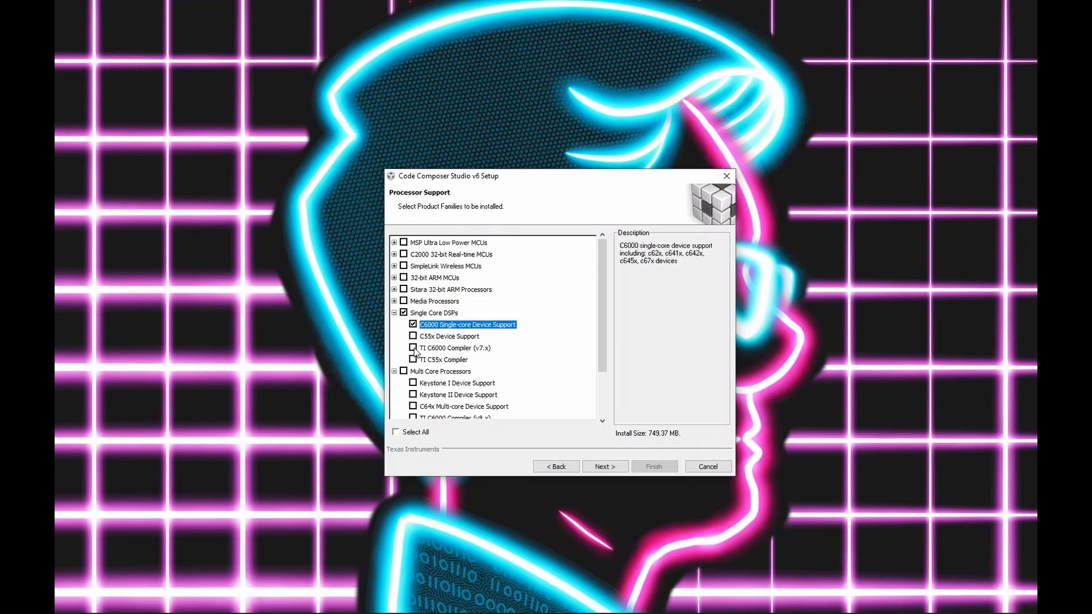
left_click(413, 347)
scroll(431, 391, "down", 2)
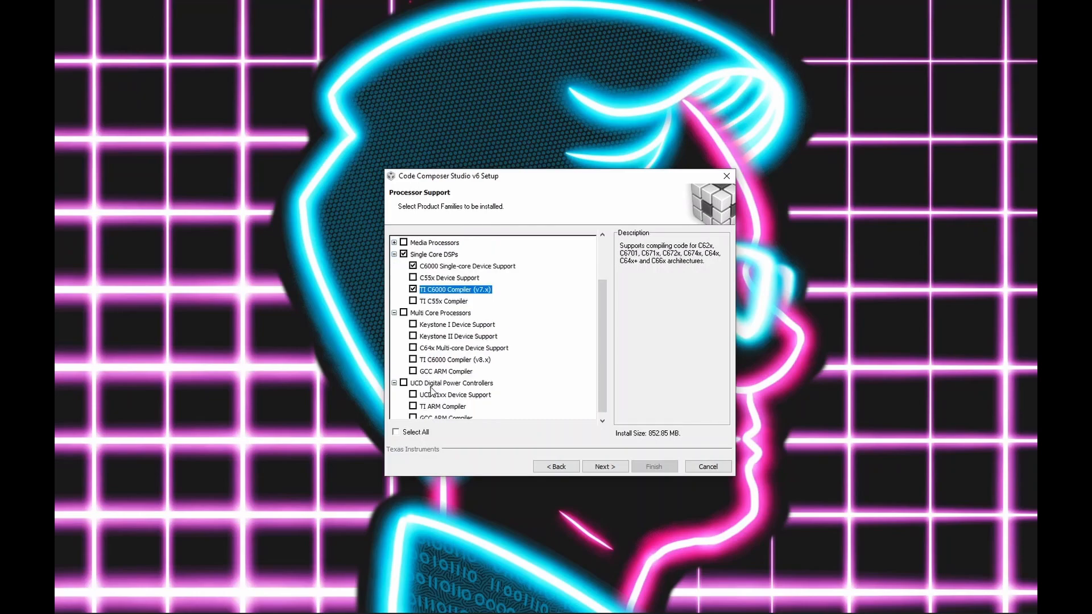
scroll(431, 392, "up", 2)
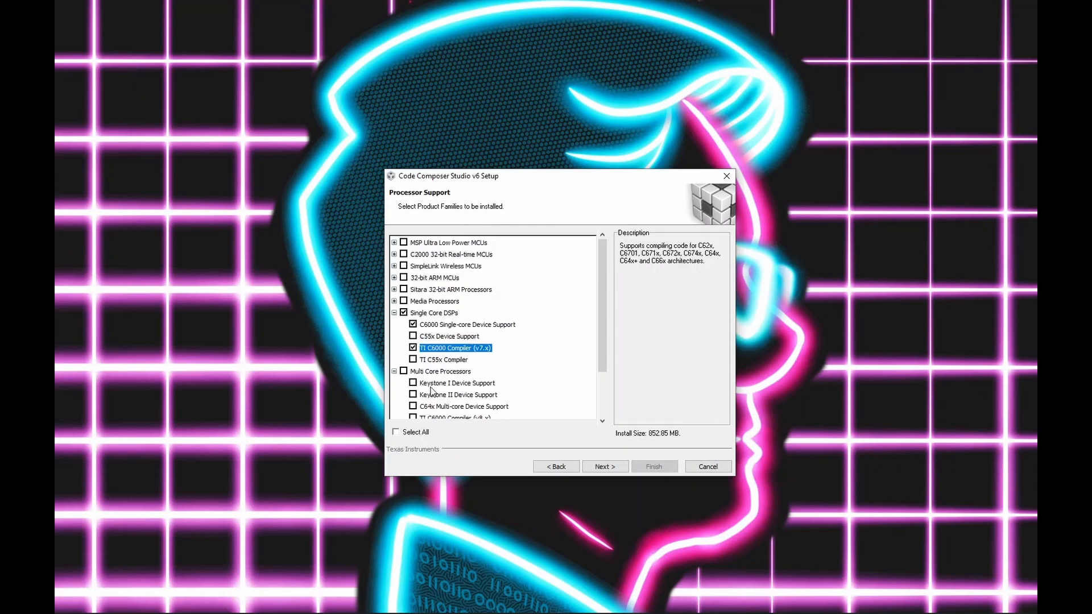
left_click(605, 467)
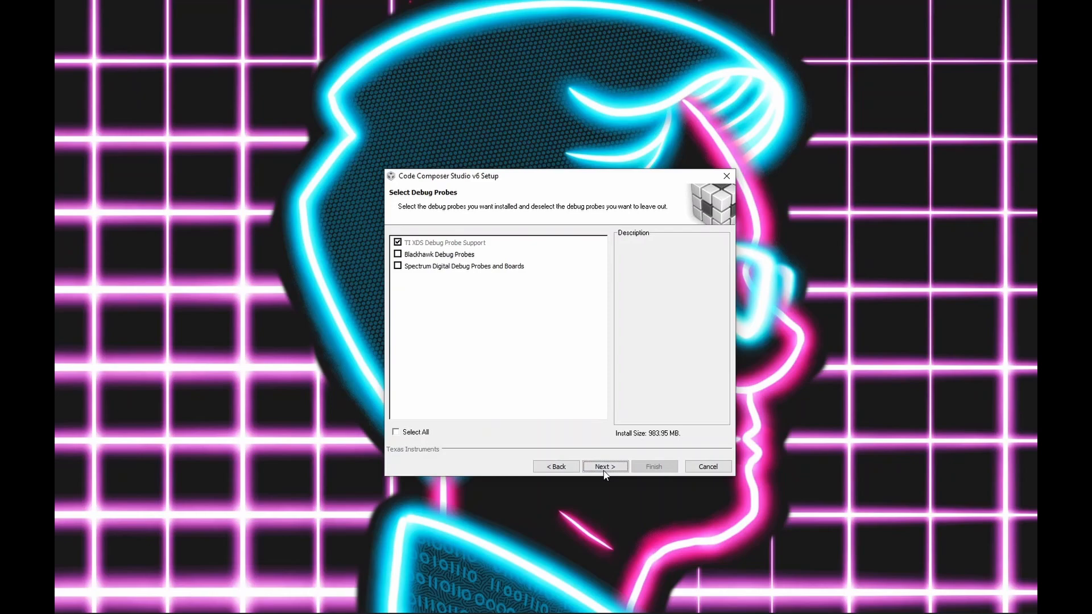
left_click(604, 467)
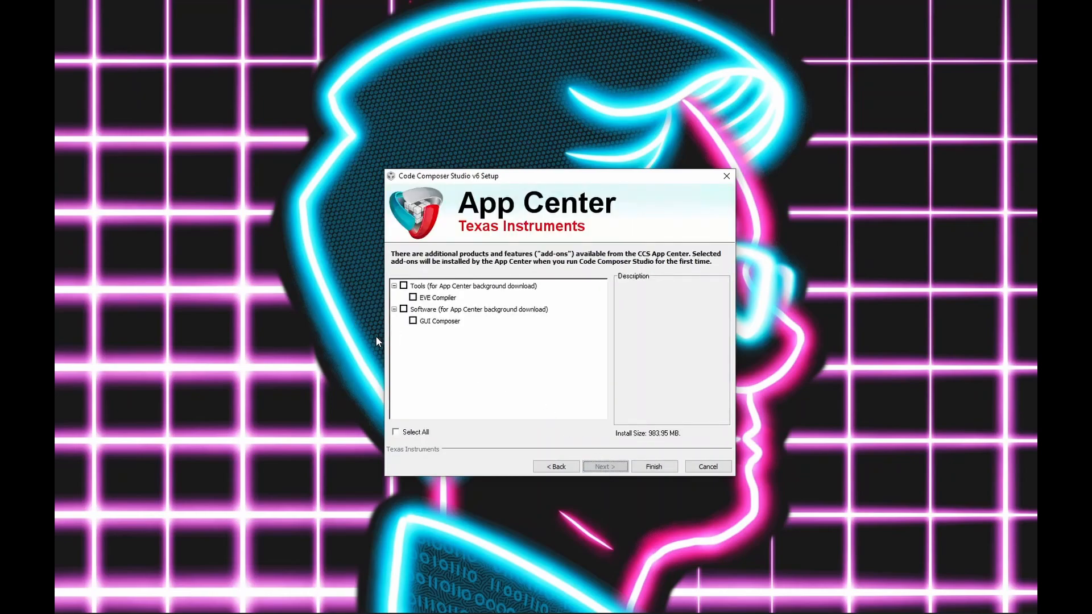
Step: Select the GUI Composer add-on and finish the setup
left_click(413, 321)
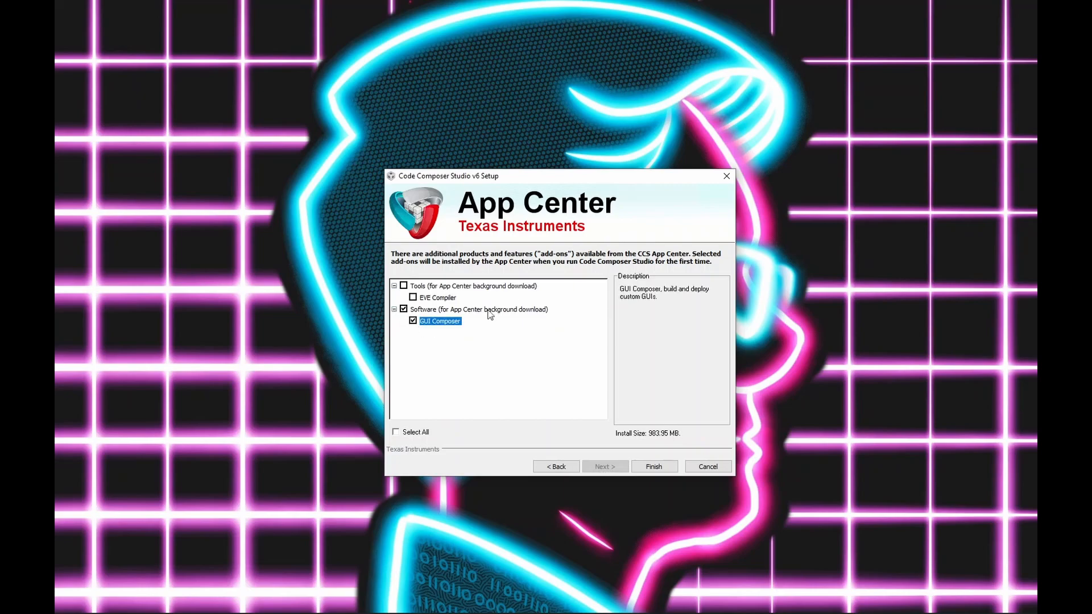
left_click(655, 467)
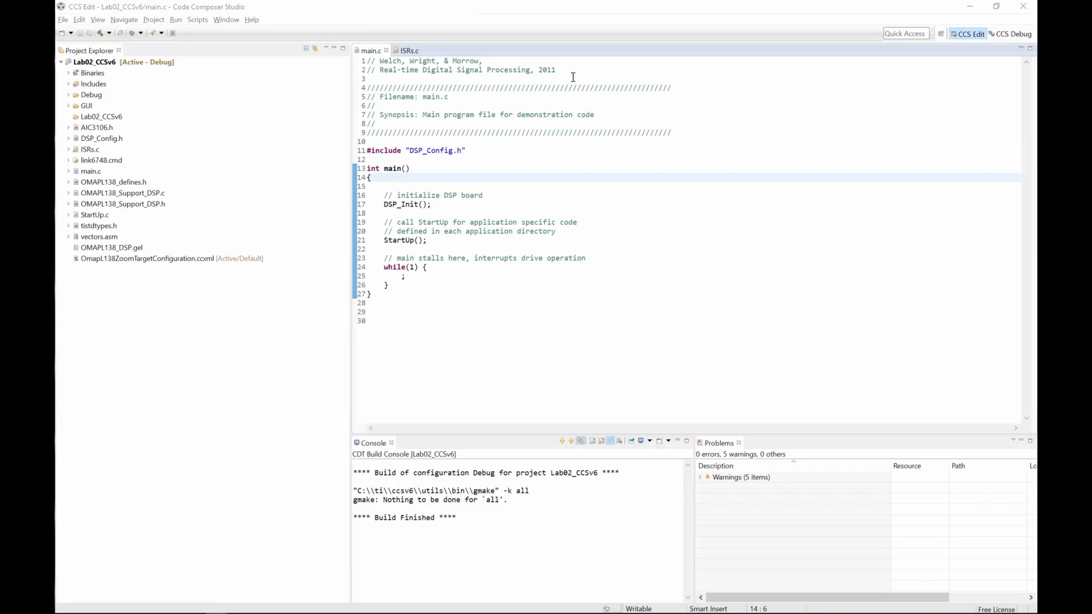
Step: Open ISRs.c and examine its global variables and the Codec_ISR routine
left_click(415, 53)
left_click(449, 203)
scroll(449, 204, "down", 8)
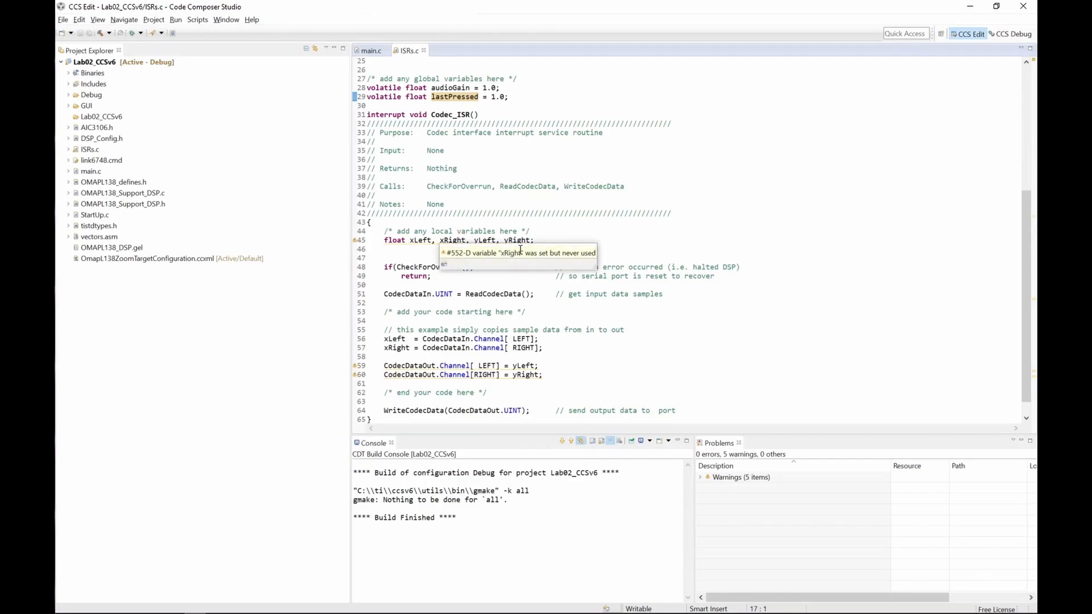
left_click(540, 113)
scroll(540, 113, "up", 3)
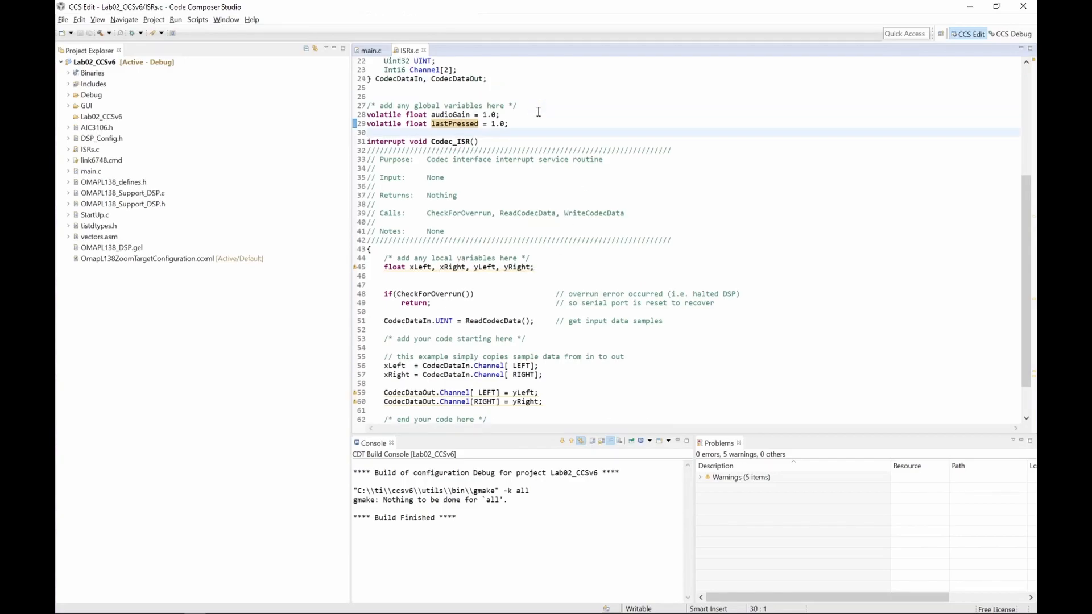
left_click(526, 162)
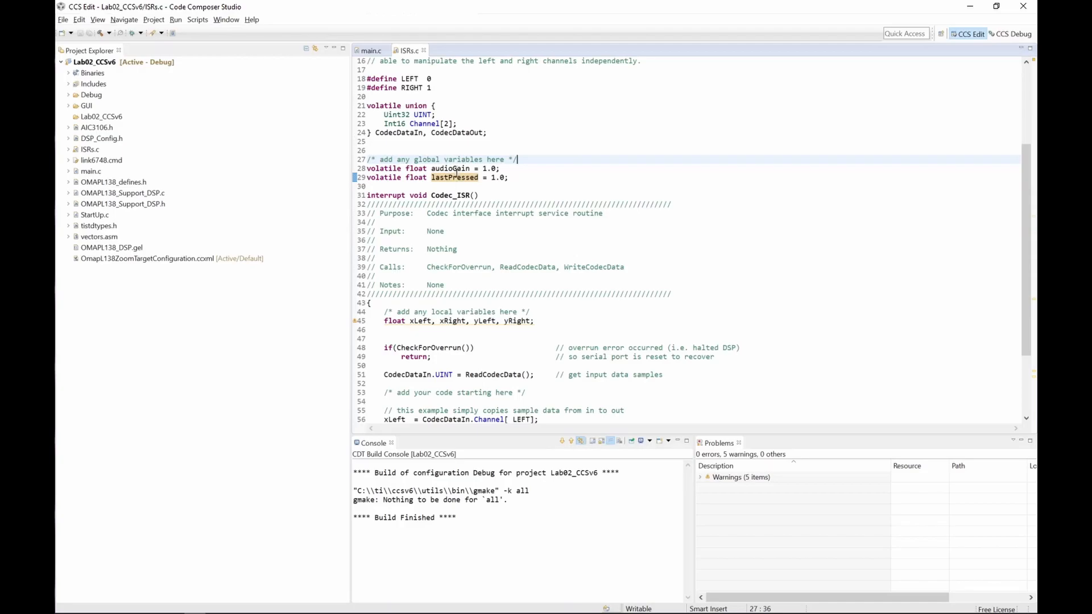
left_click(483, 190)
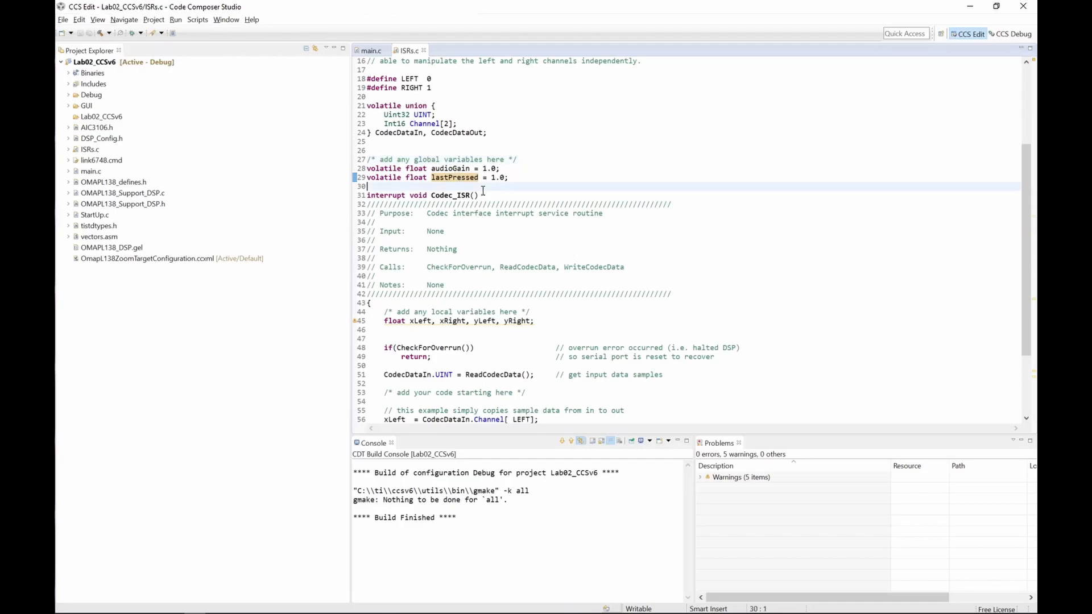
mouse_move(473, 181)
left_click(515, 179)
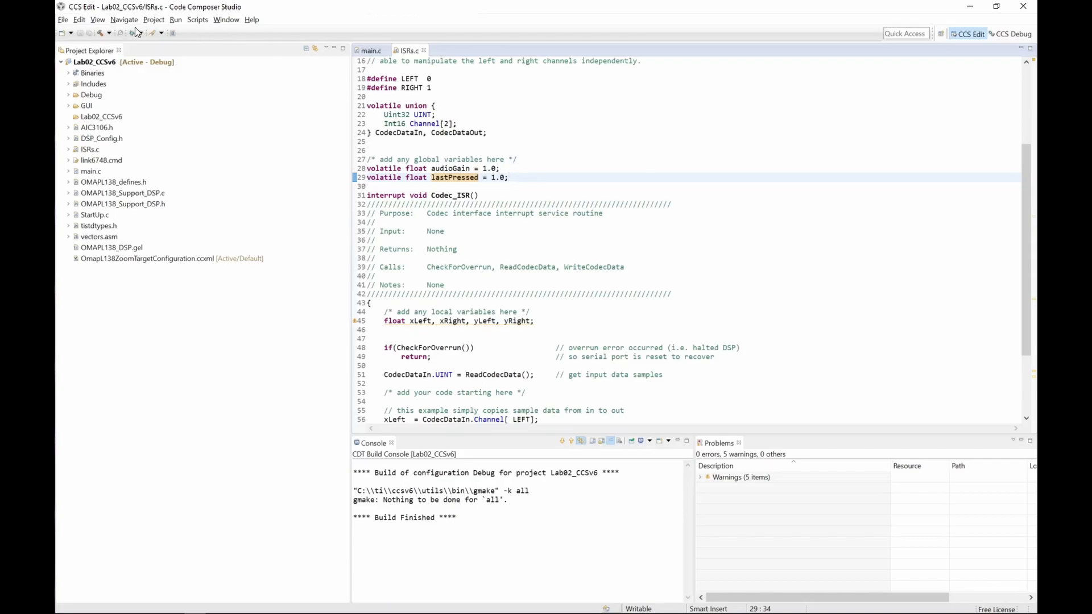
Step: Open the GUI Composer view and its Projects panel
left_click(98, 20)
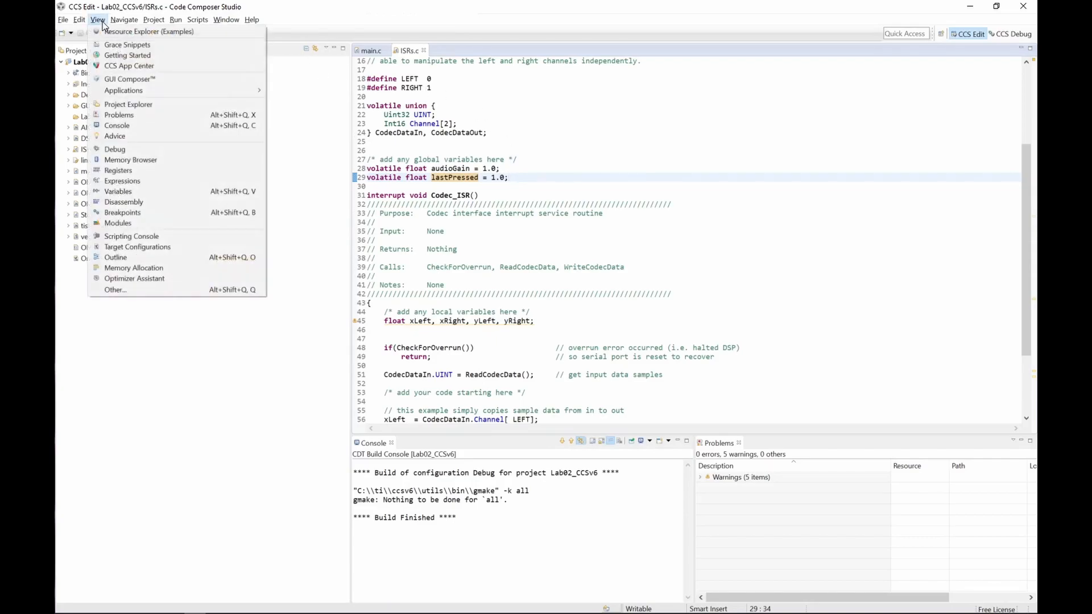
left_click(128, 81)
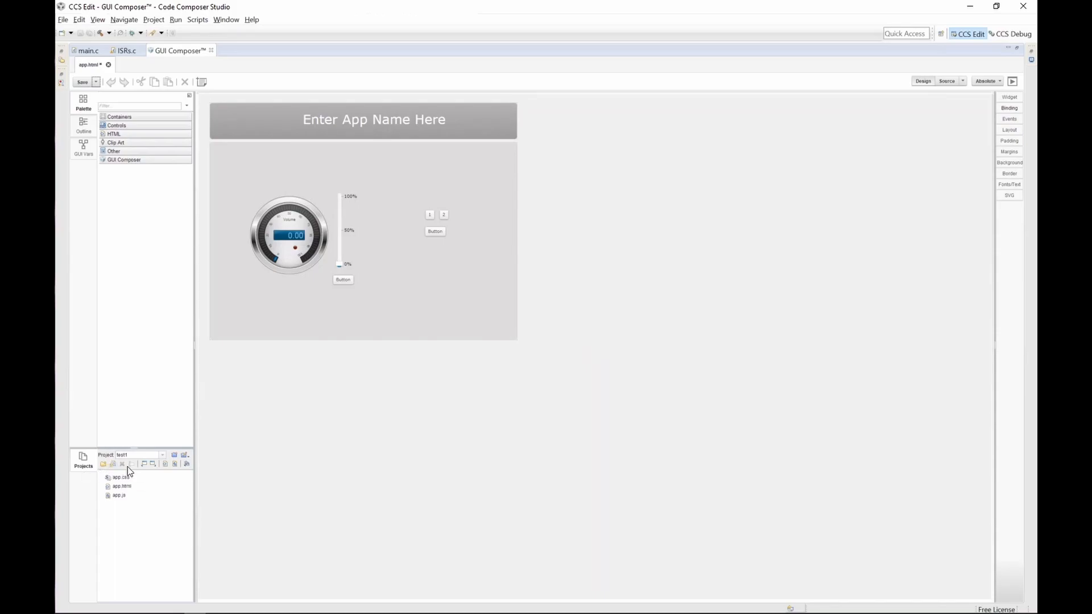
left_click(107, 467)
left_click(587, 349)
Step: Create a new GUI Composer project named CCS5_Demo without a project template
left_click(176, 455)
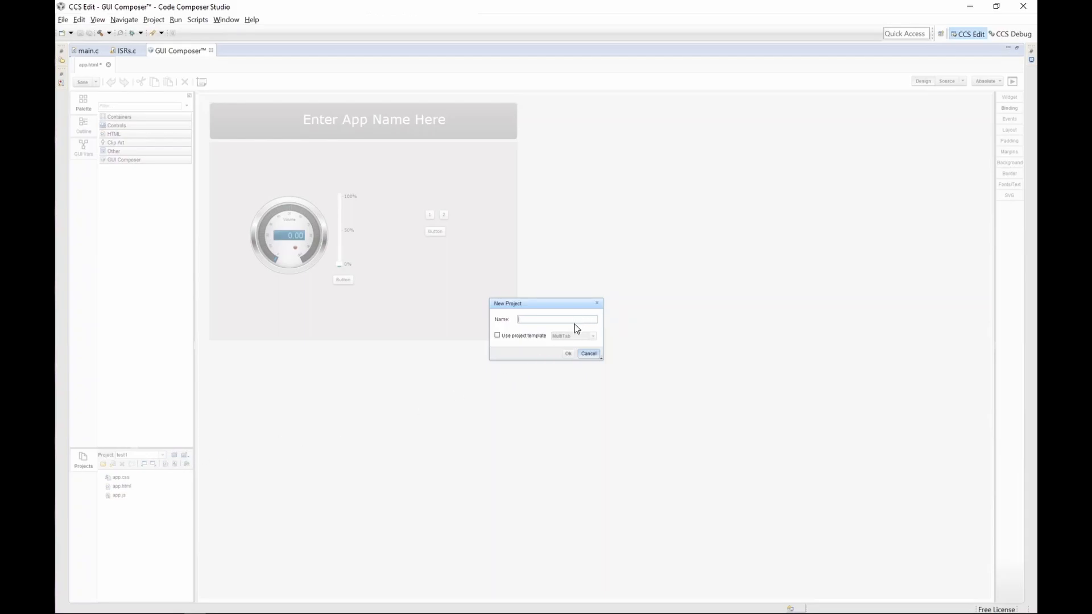
left_click(546, 319)
type("CCS5_Demo")
left_click(498, 336)
left_click(566, 336)
left_click(575, 352)
left_click(570, 354)
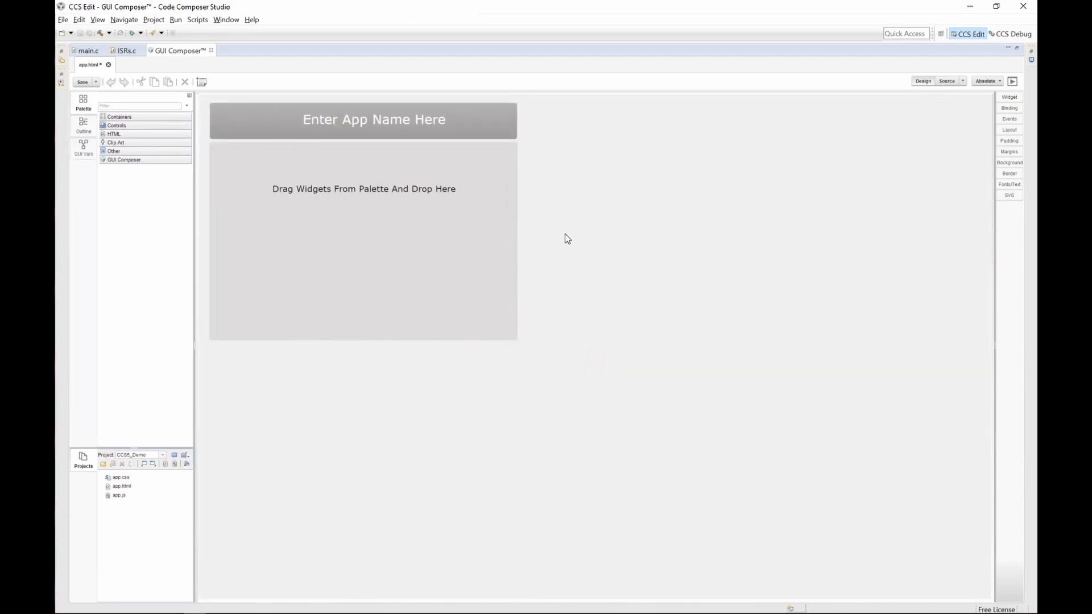
Step: Browse the palette categories, expanding GUI Composer's Common and Instrumentation groups
left_click(103, 108)
left_click(117, 125)
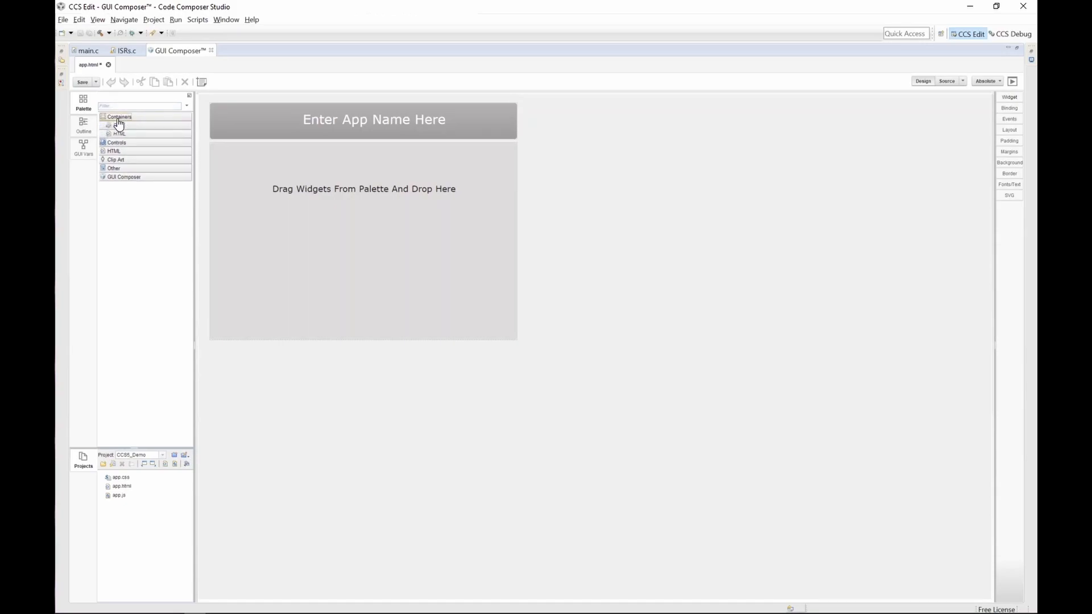
left_click(119, 127)
left_click(120, 127)
left_click(120, 127)
left_click(124, 159)
left_click(158, 169)
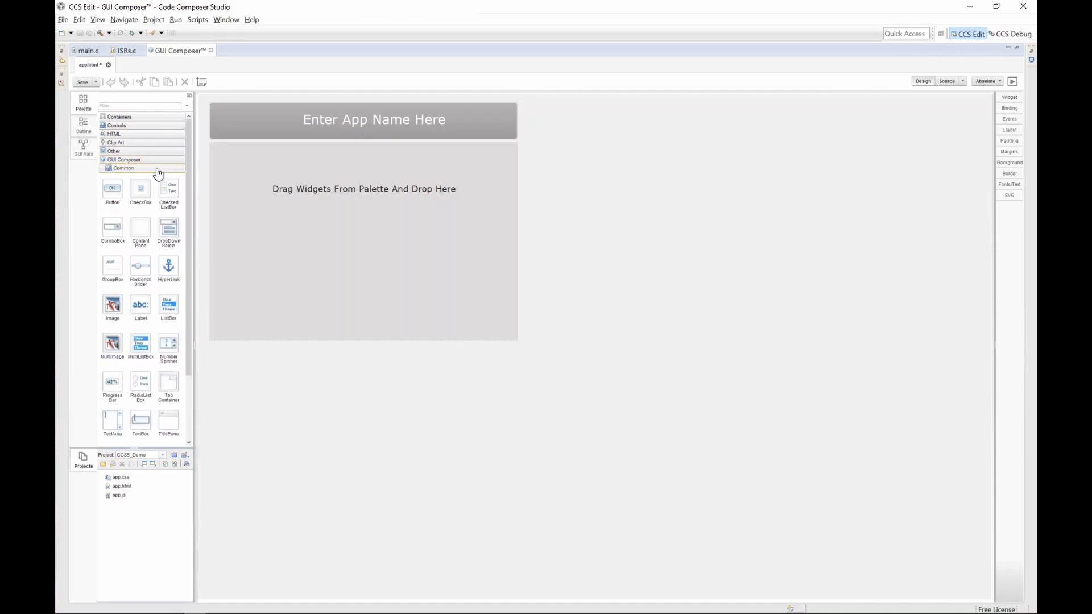
left_click(158, 170)
left_click(157, 177)
left_click(157, 177)
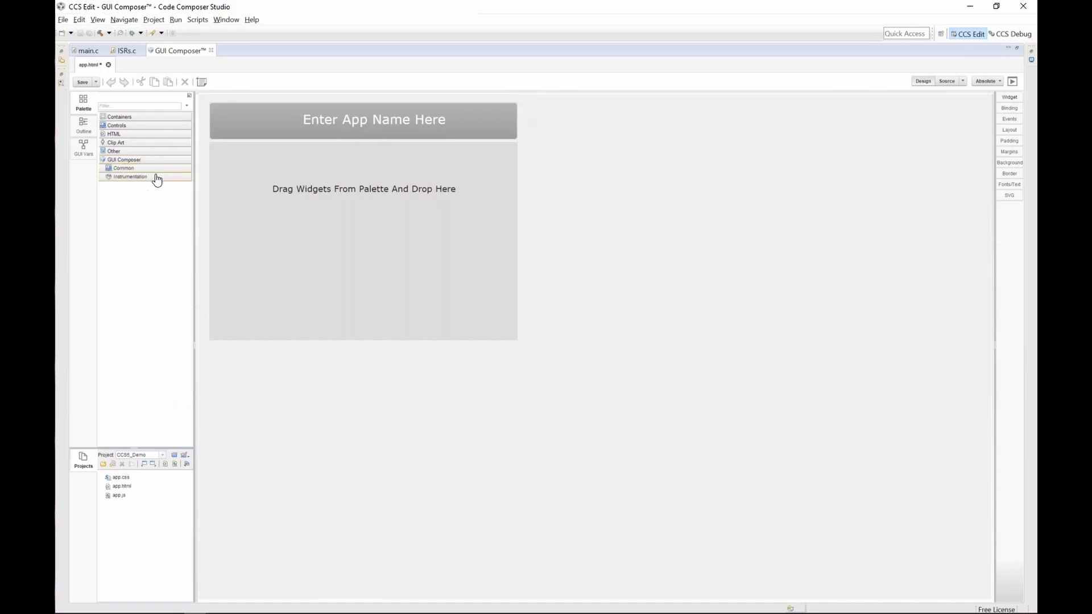
Step: Inspect the Outline and GUI Vars panels and the project's app.css, app.html and app.js files
left_click(84, 126)
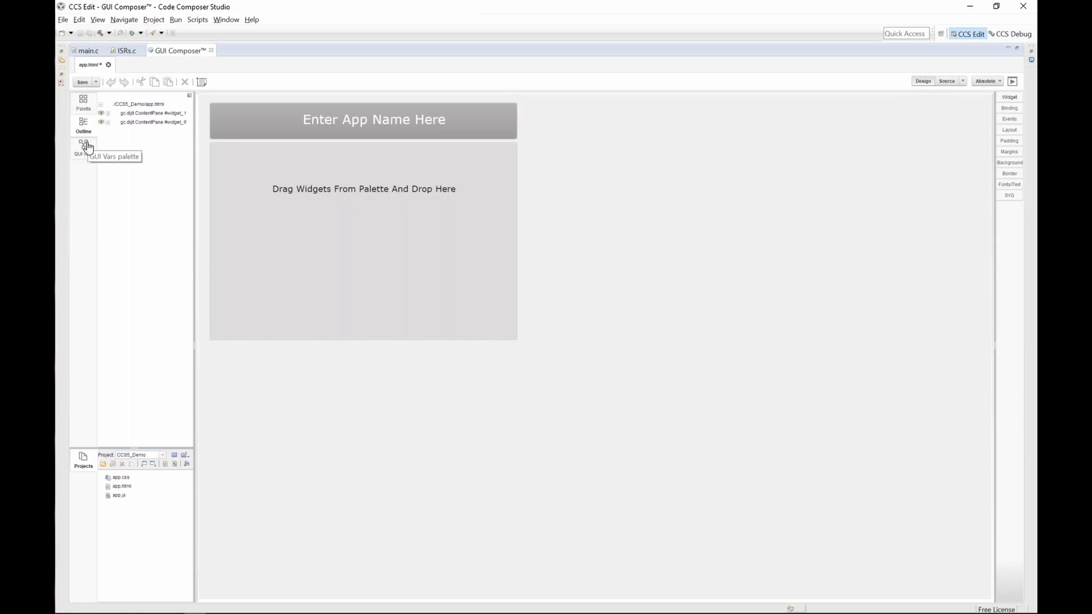
left_click(88, 149)
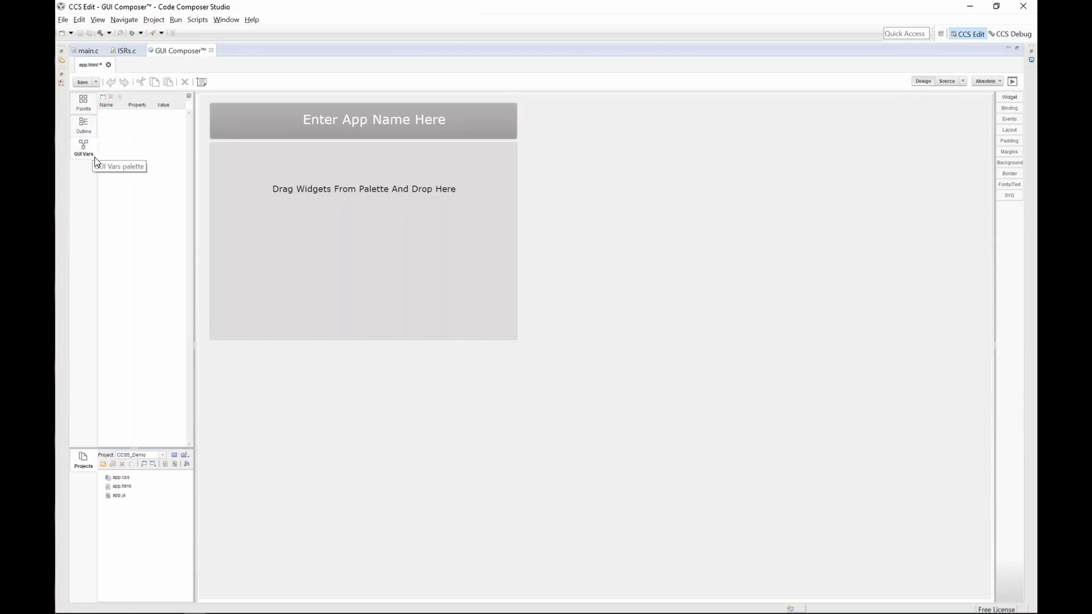
left_click(86, 105)
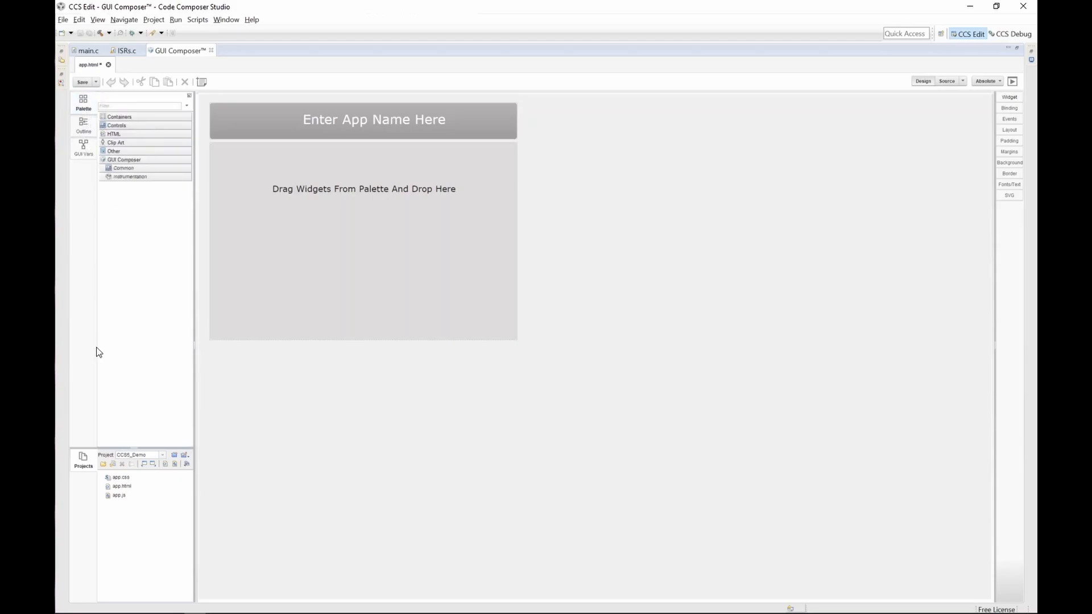
left_click(141, 479)
left_click(145, 486)
left_click(142, 495)
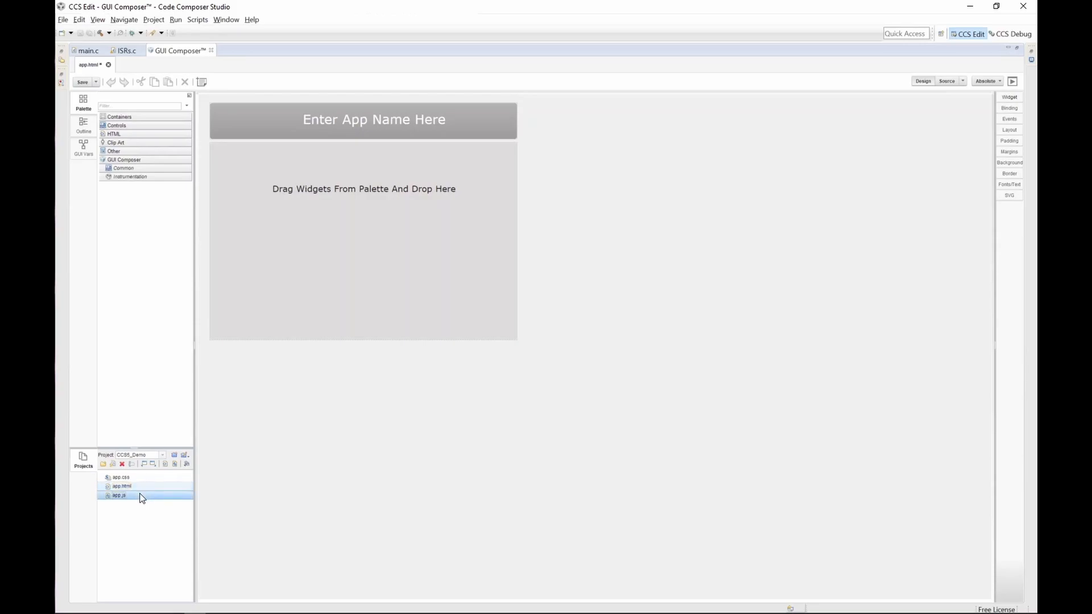
left_click(143, 487)
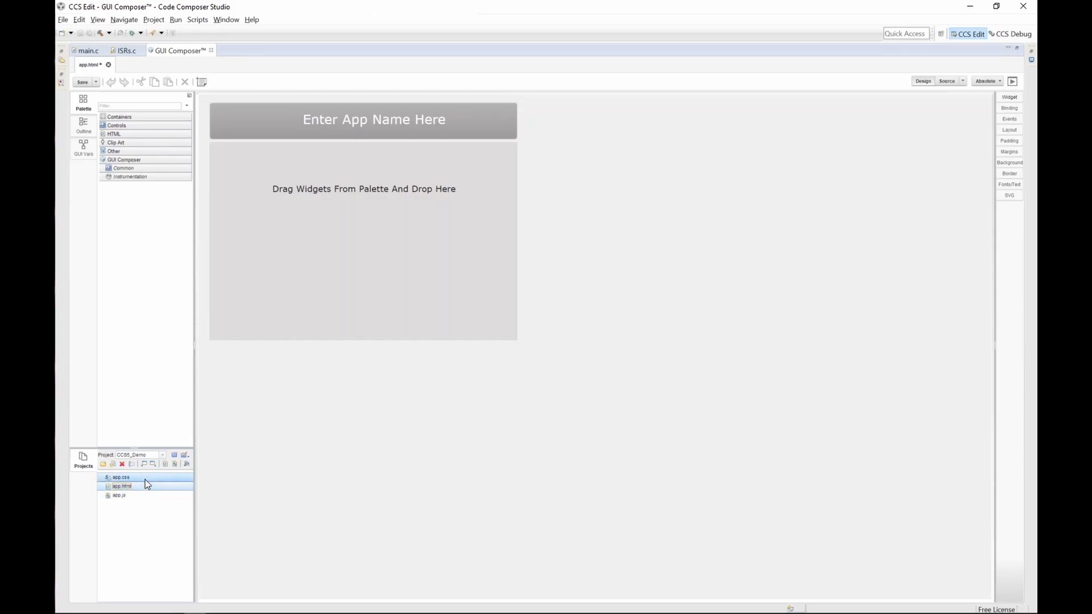
left_click(145, 480)
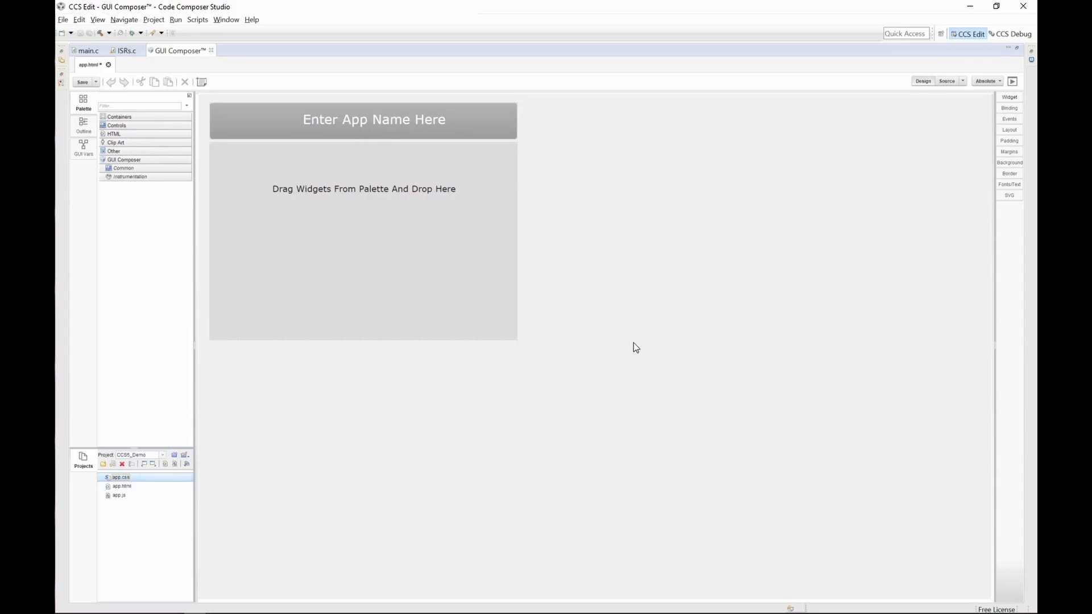
Step: Examine the Widget, Binding and Events property tabs, the Source view and the preview mode
left_click(1016, 97)
left_click(1014, 108)
left_click(1013, 119)
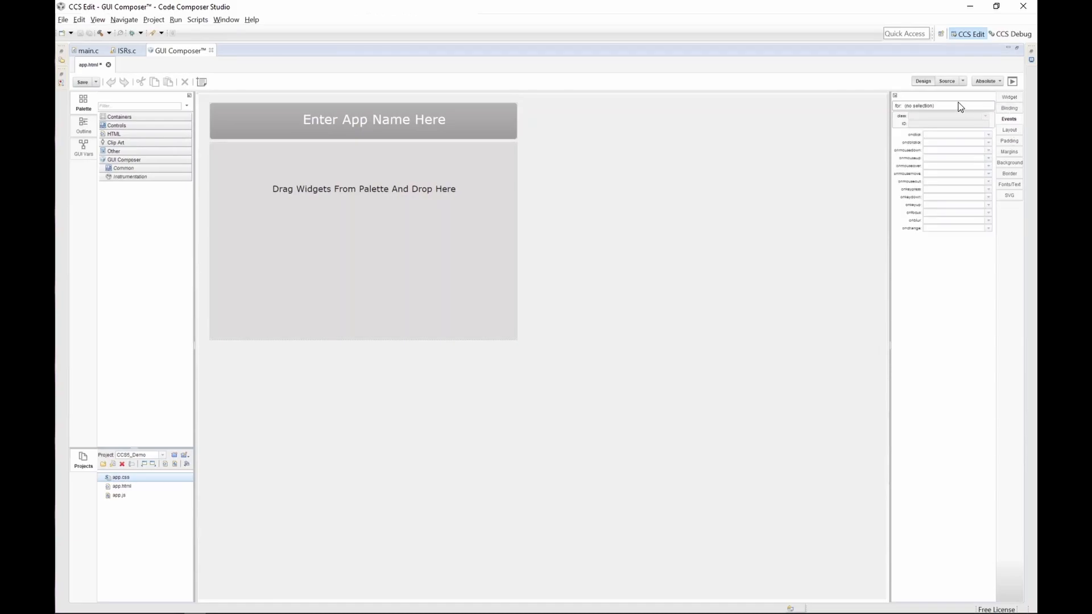
left_click(946, 85)
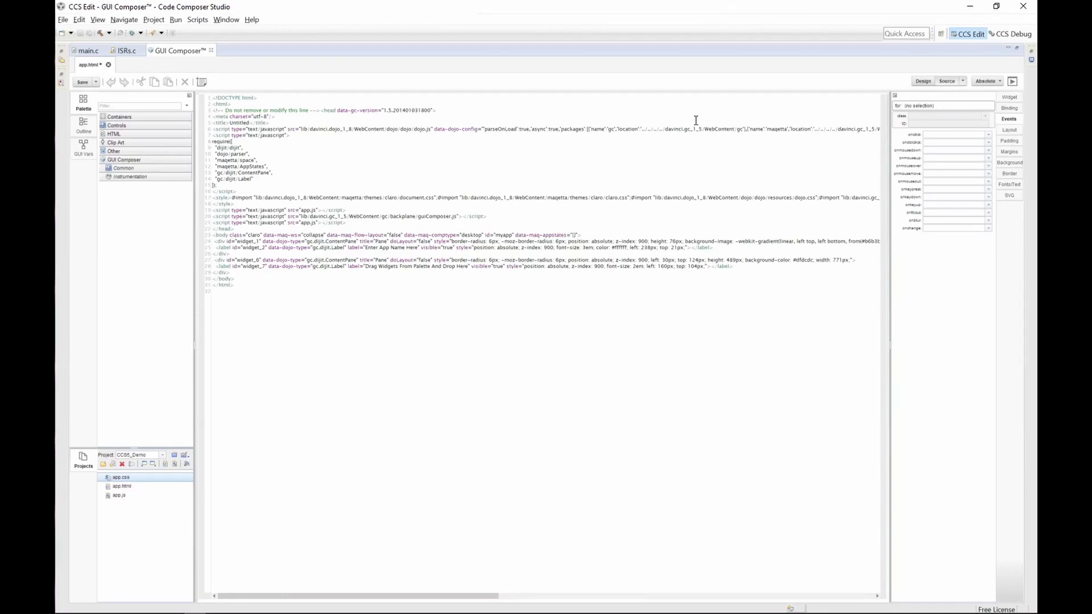
left_click(928, 84)
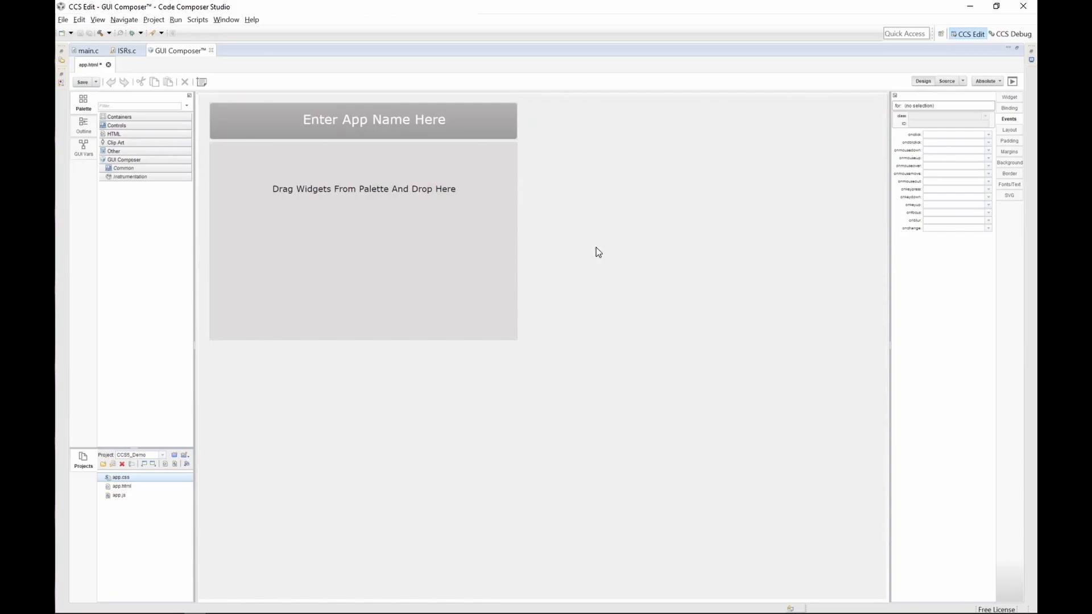
left_click(1012, 82)
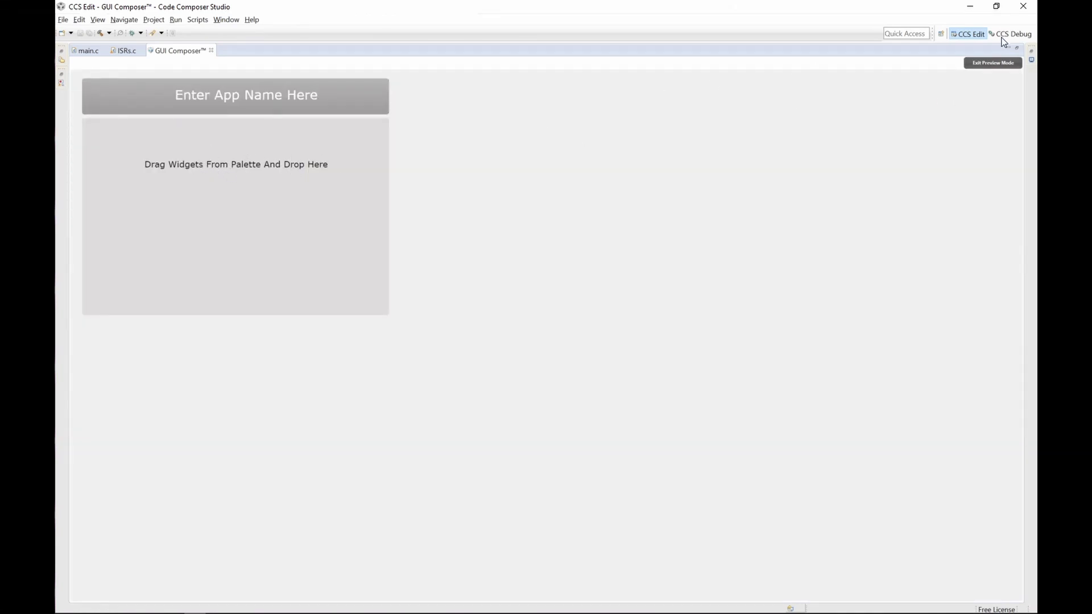
left_click(992, 63)
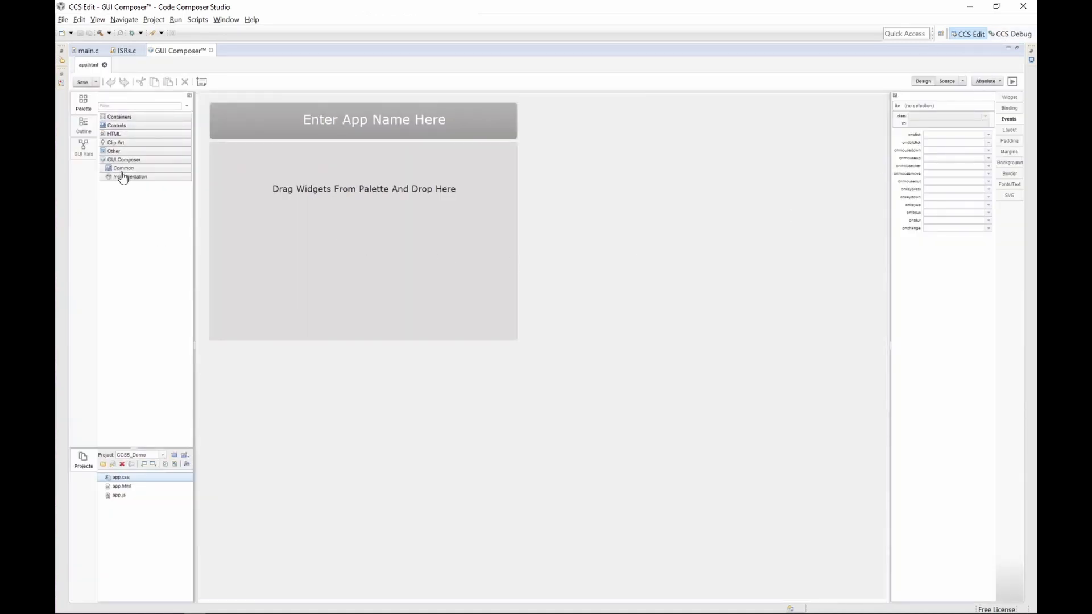
Step: Add a Vertical Slider from the Common widgets to the canvas and reposition it
left_click(124, 169)
scroll(141, 318, "down", 3)
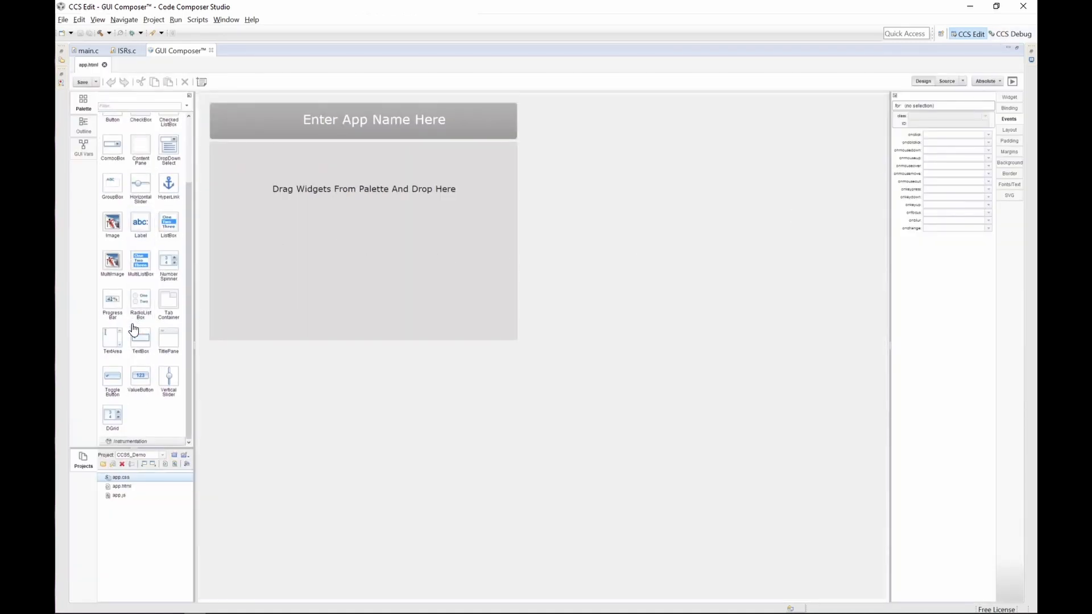
scroll(128, 114, "up", 3)
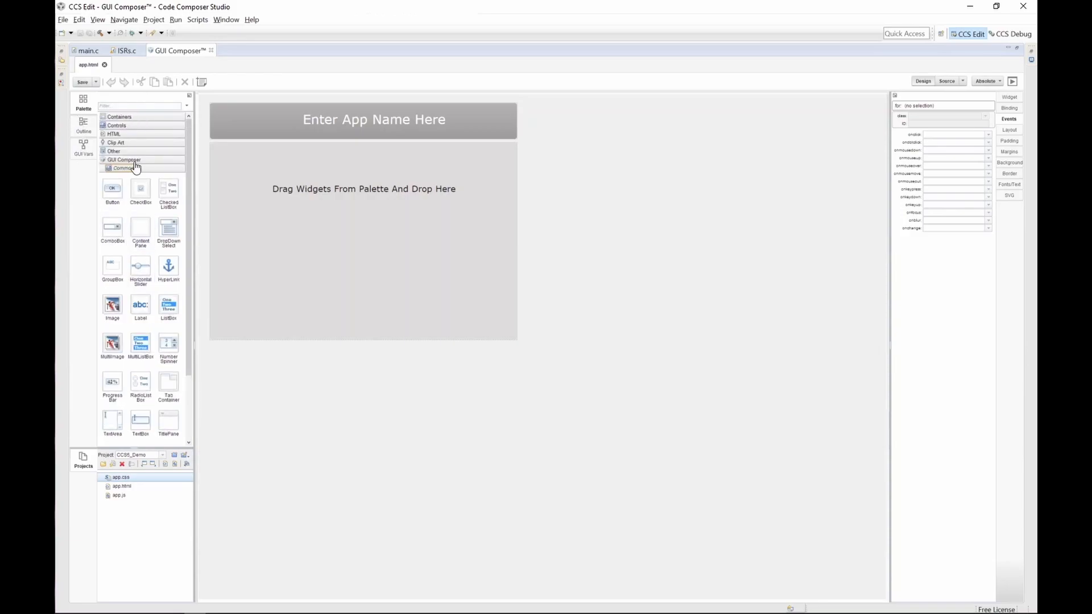
left_click_drag(168, 378, 332, 229)
left_click_drag(345, 293, 300, 268)
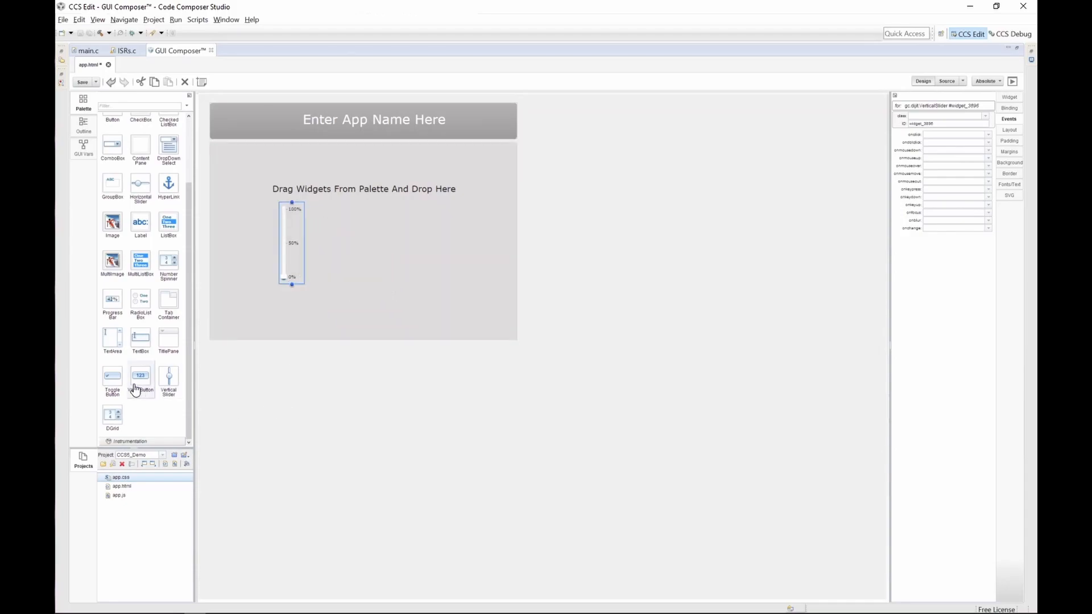
Step: Add a Button below the slider and reposition it
scroll(136, 381, "up", 3)
left_click_drag(112, 189, 315, 313)
left_click(343, 341)
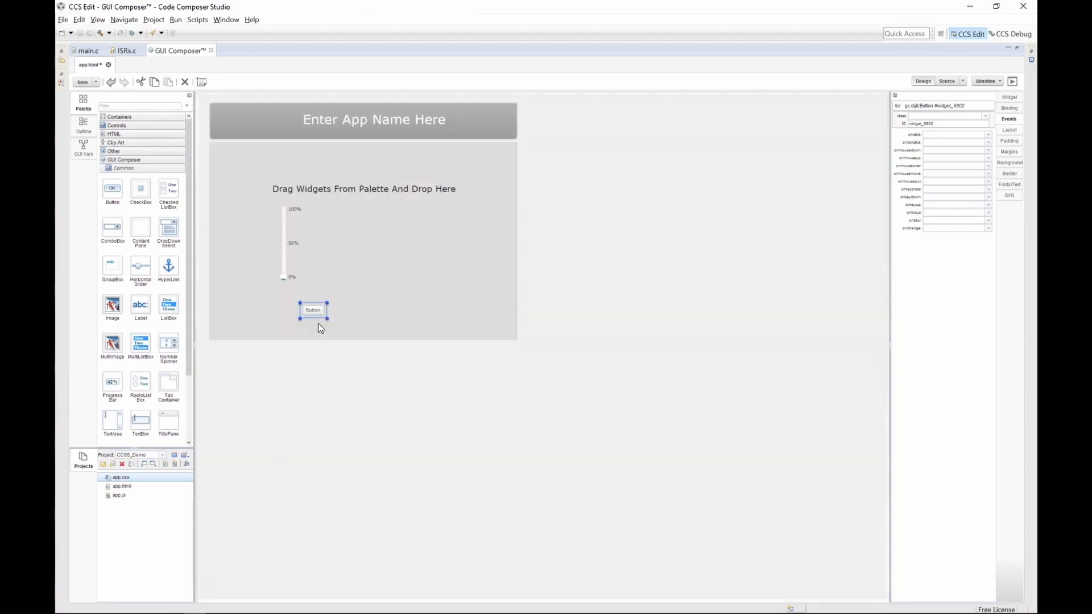
left_click_drag(317, 315, 290, 301)
Step: Add three ValueButton widgets from the Common palette to the canvas to the right of the slider
left_click(251, 357)
scroll(182, 256, "down", 3)
left_click_drag(158, 380, 386, 264)
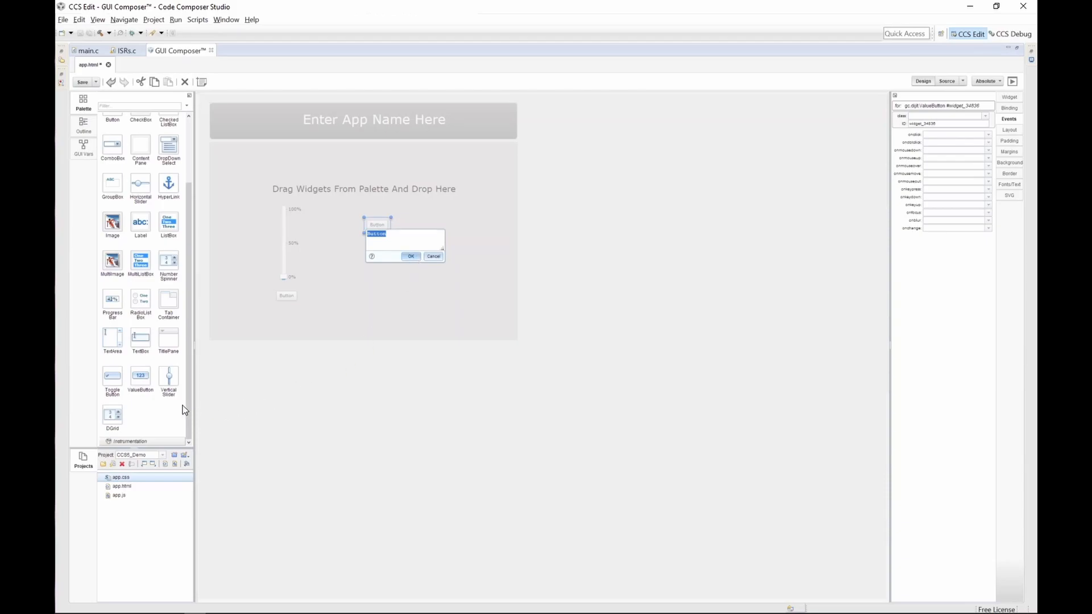
left_click(411, 257)
left_click_drag(141, 376, 417, 236)
left_click(445, 257)
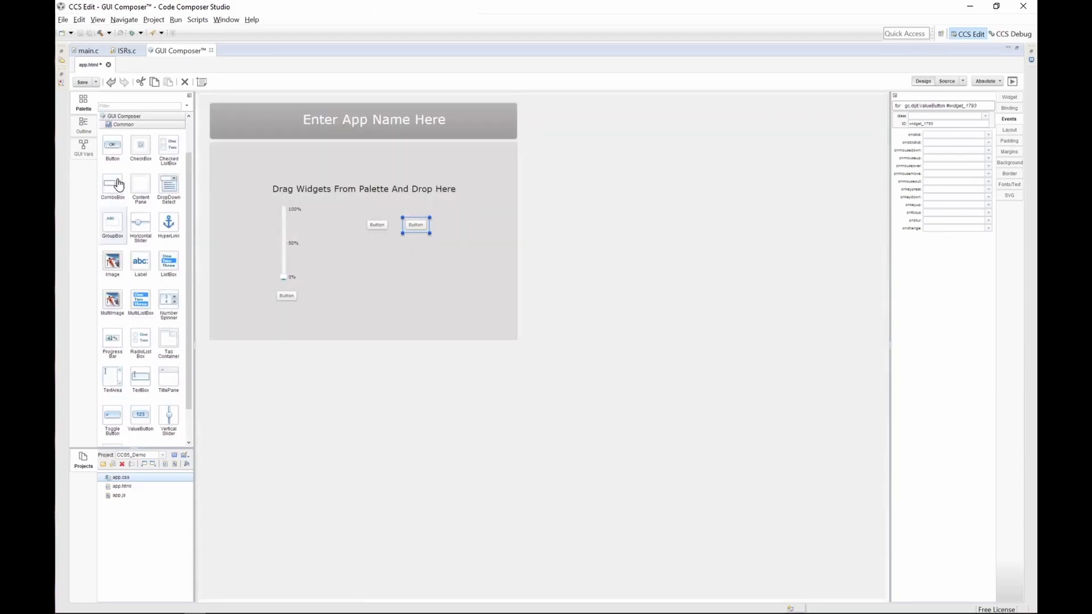
left_click(444, 287)
left_click_drag(397, 257, 376, 248)
left_click(411, 357)
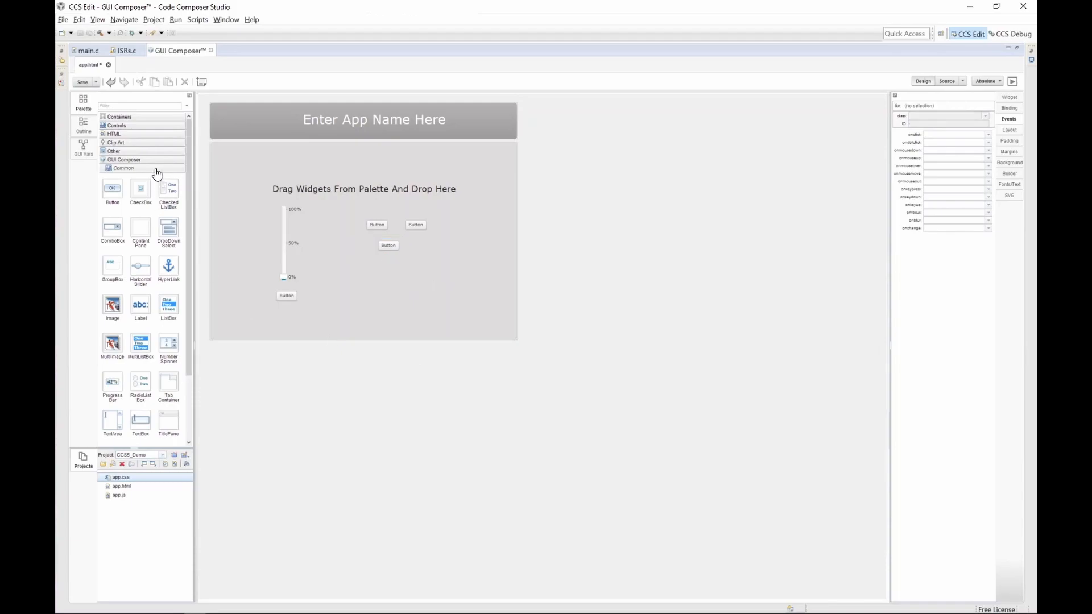
Step: Shift the buttons rightward and add a Digital Gauge from the Instrumentation widgets beside the slider
left_click(155, 169)
left_click(154, 177)
left_click_drag(366, 280, 497, 202)
left_click_drag(393, 248, 441, 247)
left_click(409, 331)
left_click_drag(175, 205, 353, 242)
left_click(390, 402)
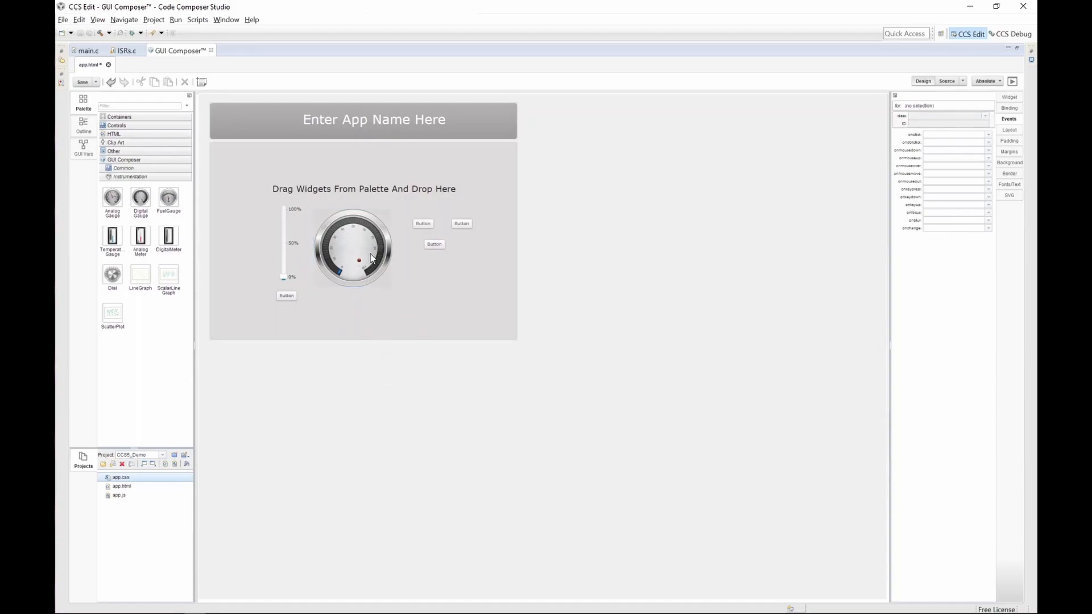
Step: Delete the 'Drag Widgets From Palette And Drop Here' label and move all widgets up and to the left
left_click(401, 184)
key("Delete")
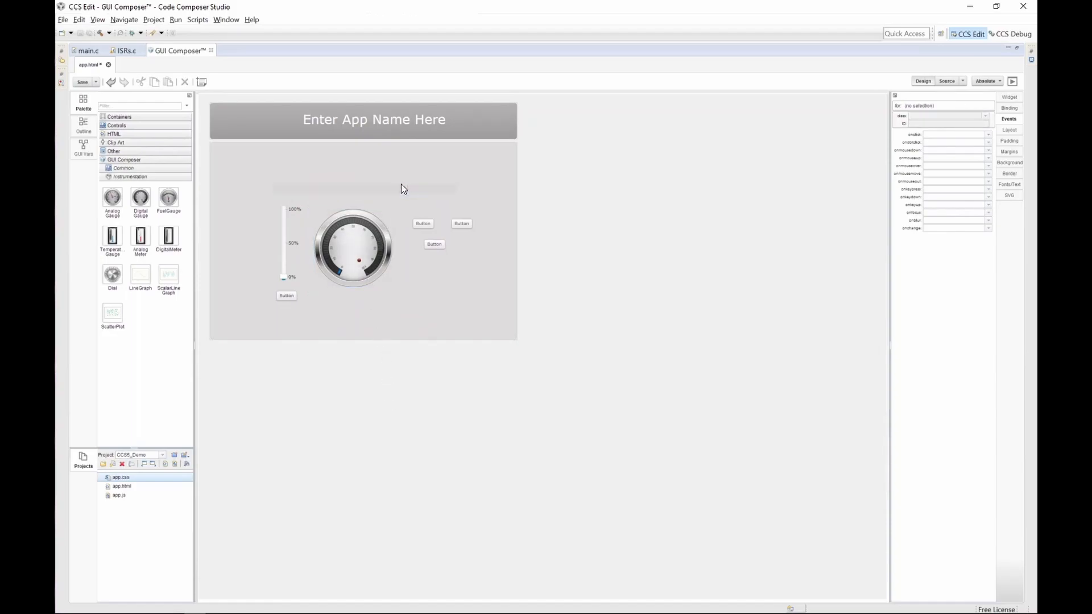
left_click_drag(396, 377, 250, 180)
left_click_drag(339, 237, 315, 221)
left_click_drag(370, 394, 502, 197)
left_click_drag(423, 223, 415, 220)
left_click(444, 341)
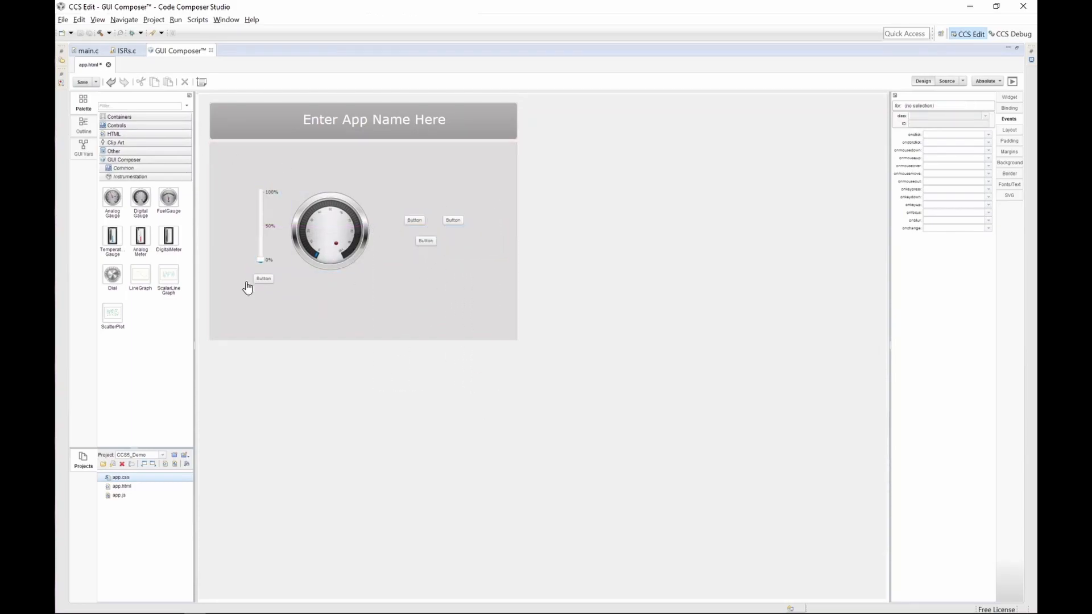
left_click(269, 244)
left_click(295, 288)
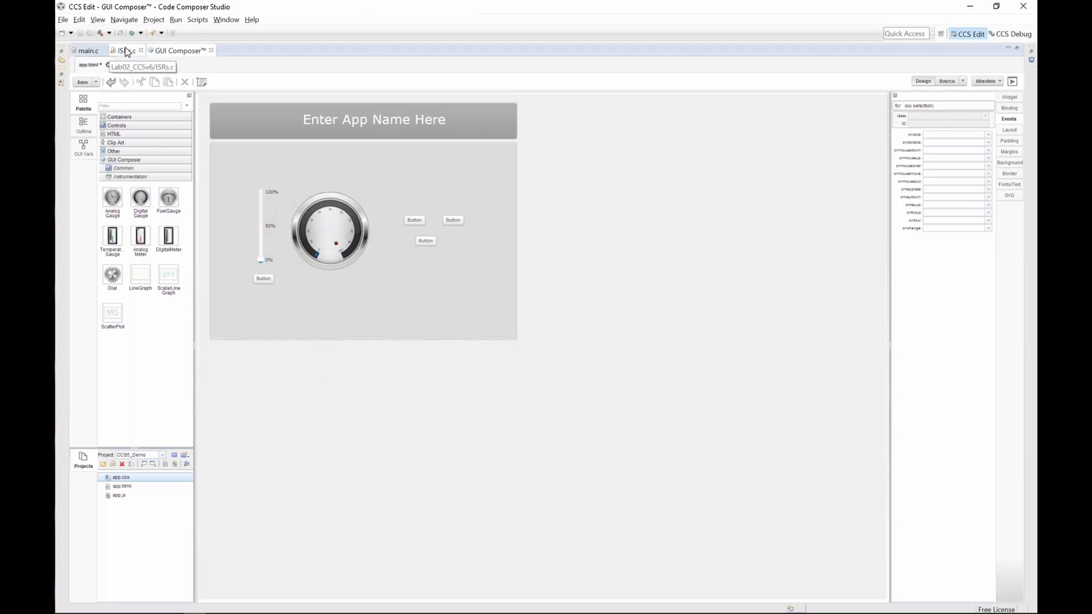
Step: Copy the audioGain variable name from ISRs.c and return to the GUI Composer editor
left_click(127, 52)
right_click(290, 204)
left_click(132, 52)
left_click(244, 229)
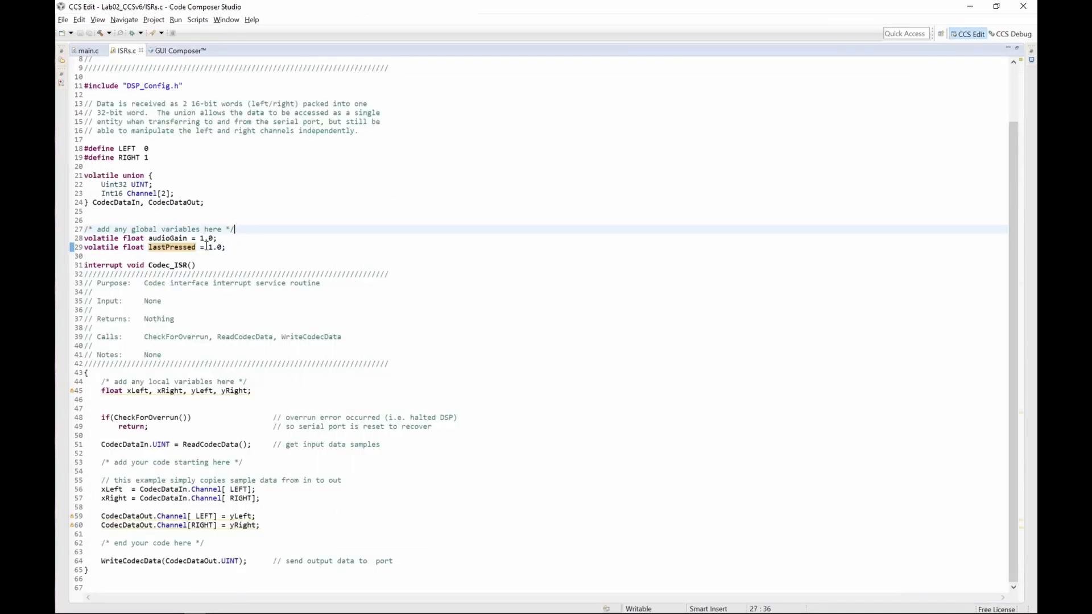
double_click(172, 238)
key("ctrl+c")
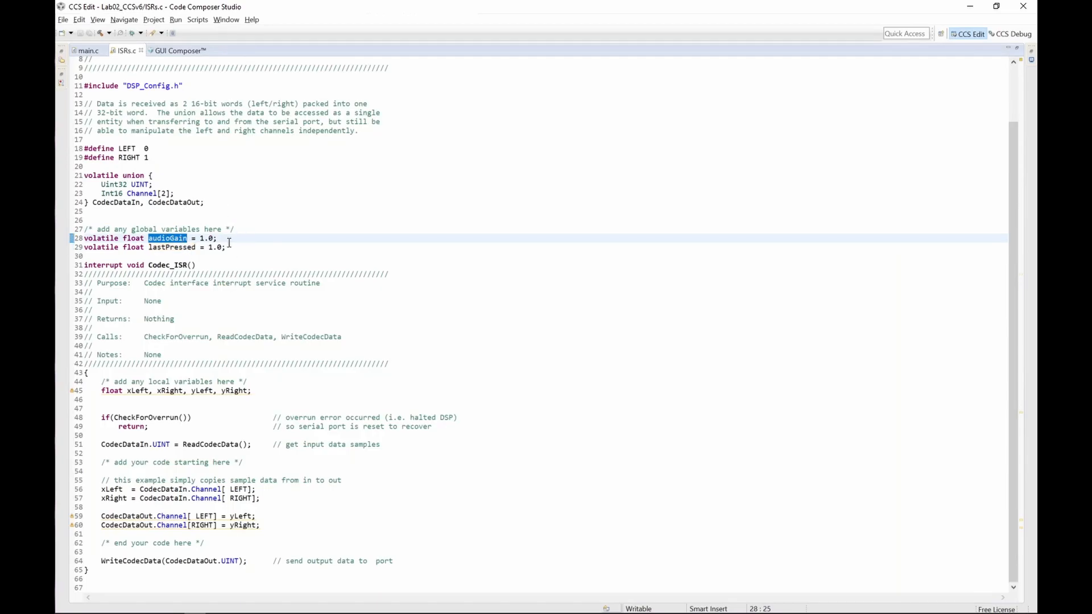
left_click(174, 50)
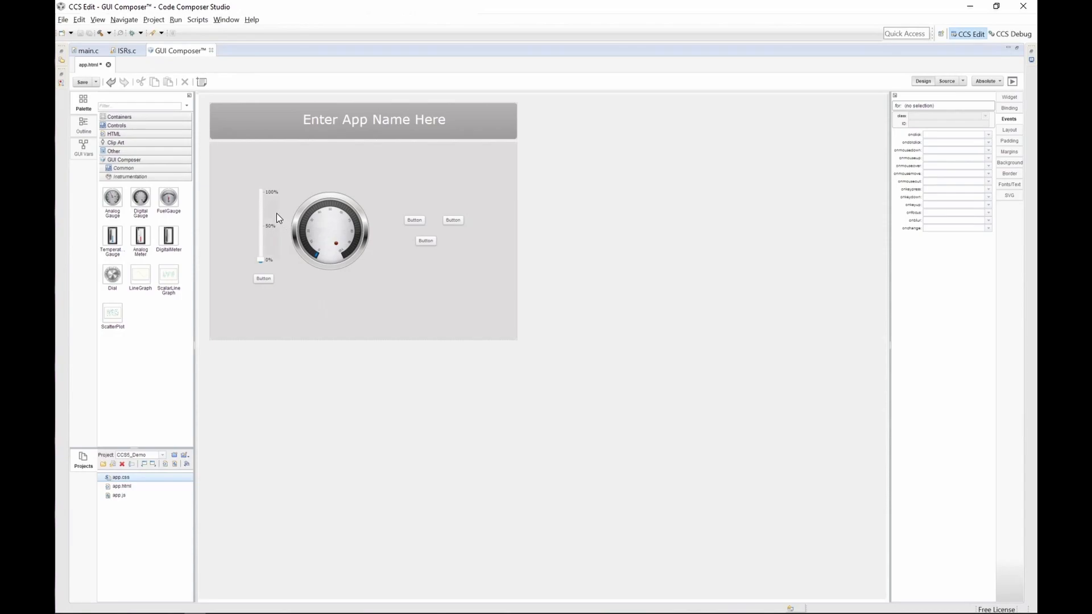
Step: Set the vertical slider's Discrete Values property to 11
left_click(275, 212)
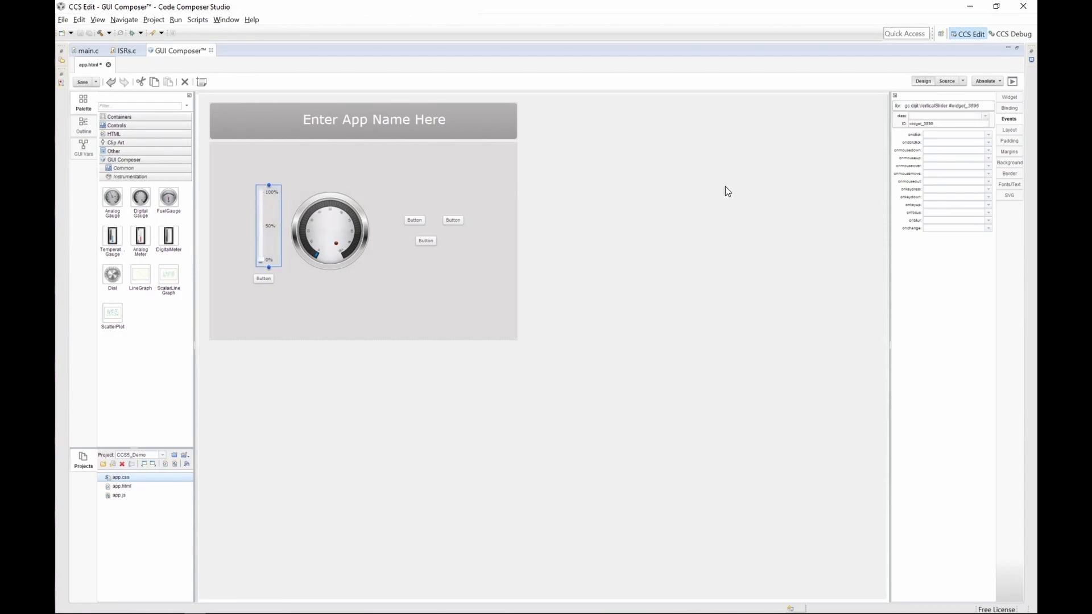
left_click(1009, 97)
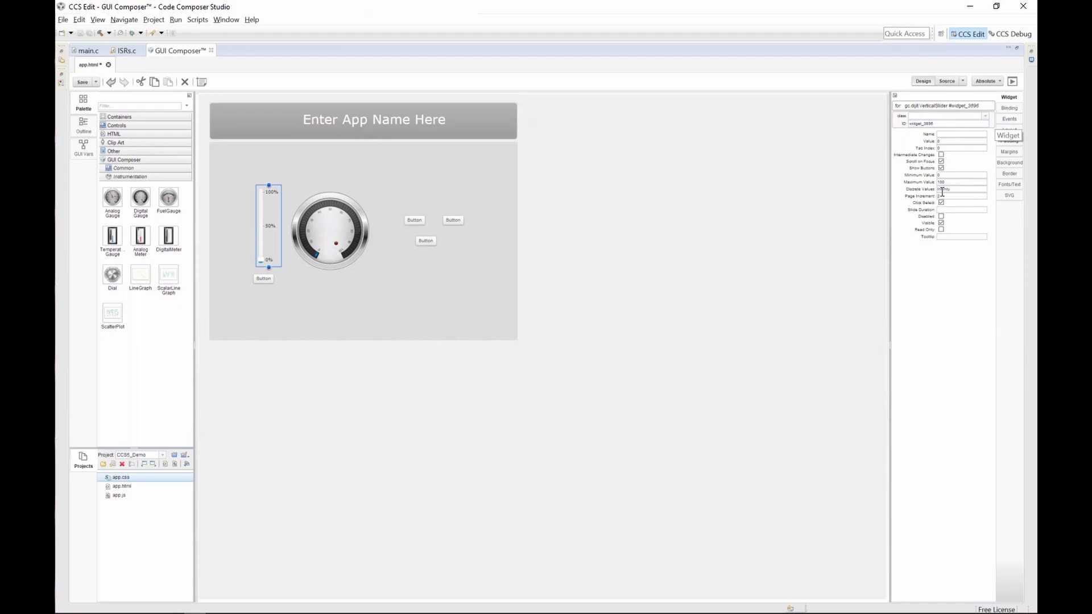
mouse_move(916, 187)
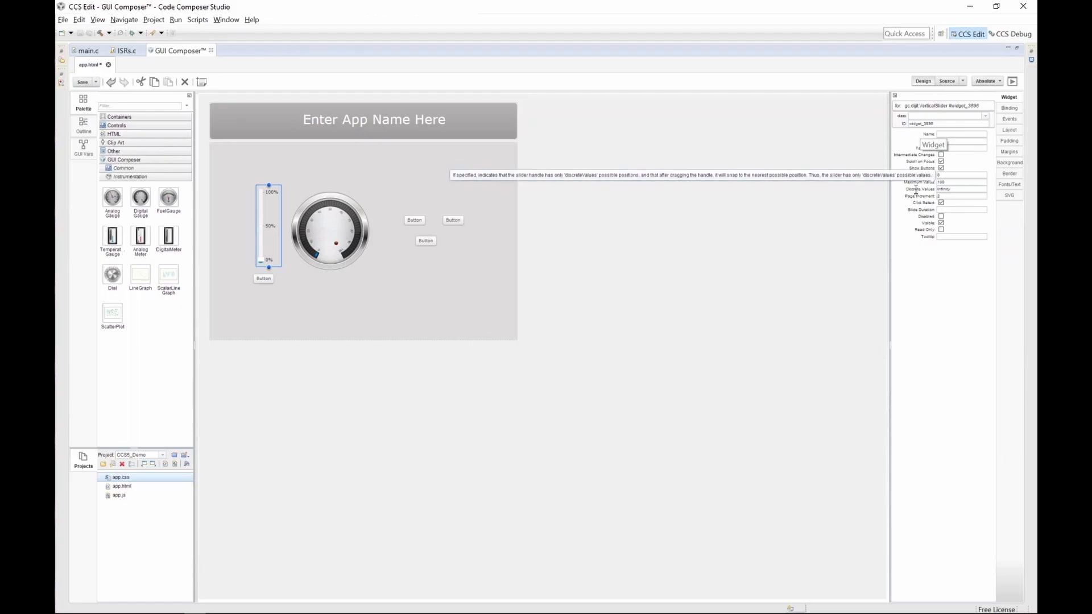
double_click(946, 189)
type("10")
key("Return")
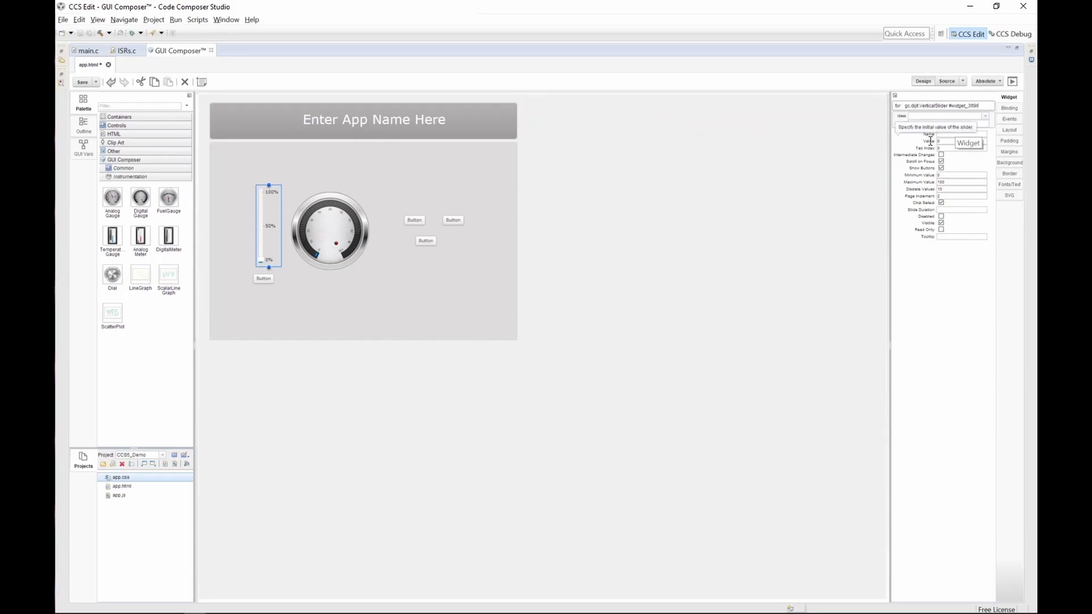
Step: Bind the slider's value to the audioGain variable
left_click(1008, 110)
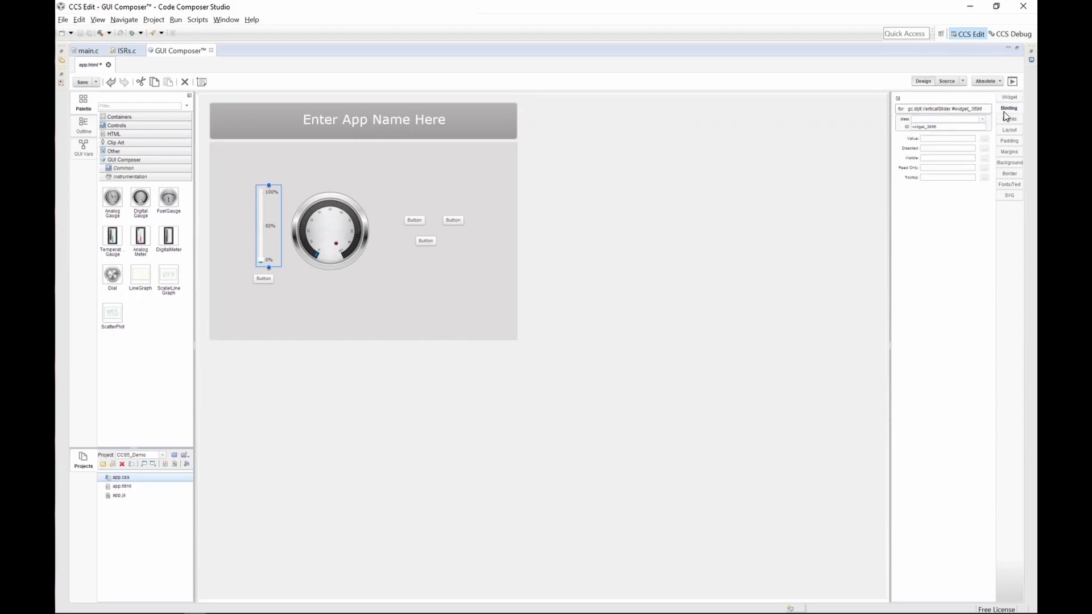
left_click(927, 138)
key("ctrl+v")
left_click(773, 266)
Step: Bind the label of the button below the slider to audioGain
left_click(264, 280)
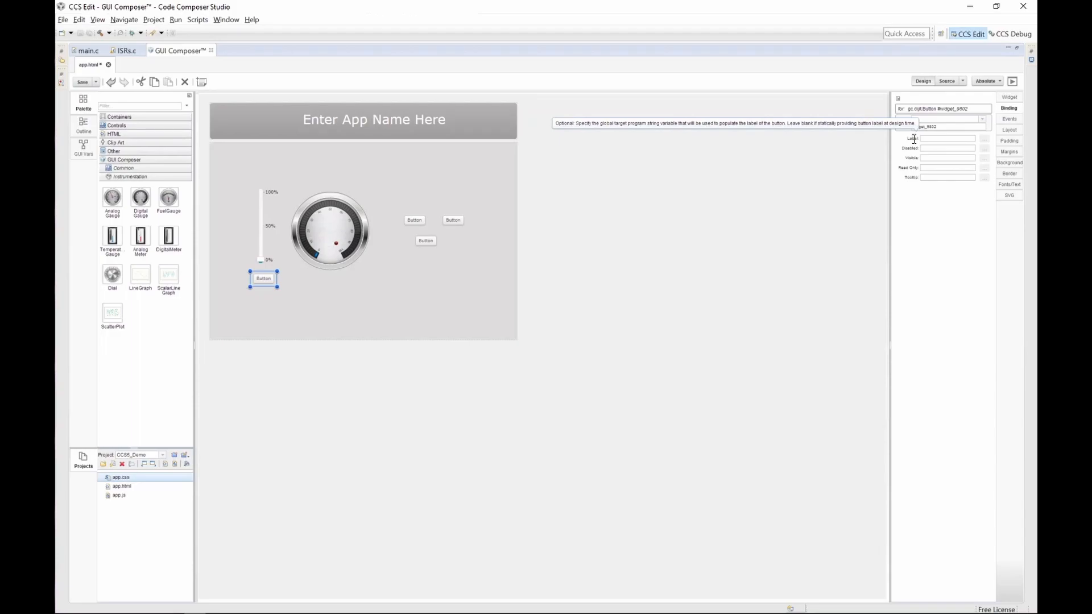
left_click(940, 140)
type("audioGain")
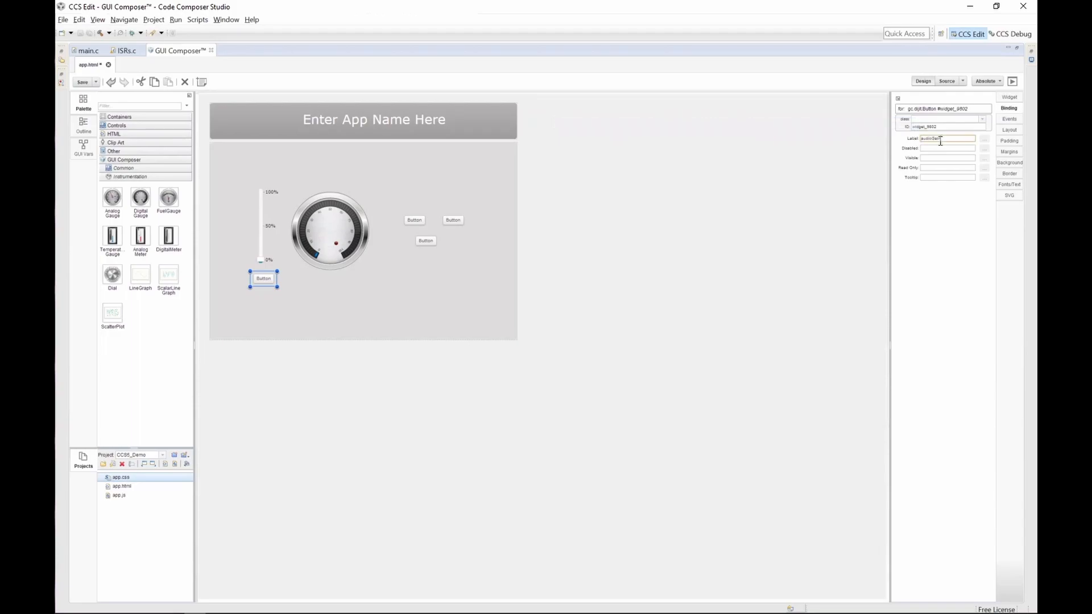
left_click(660, 249)
Step: Bind the gauge's value to audioGain and enable its Show LCD option
left_click(329, 236)
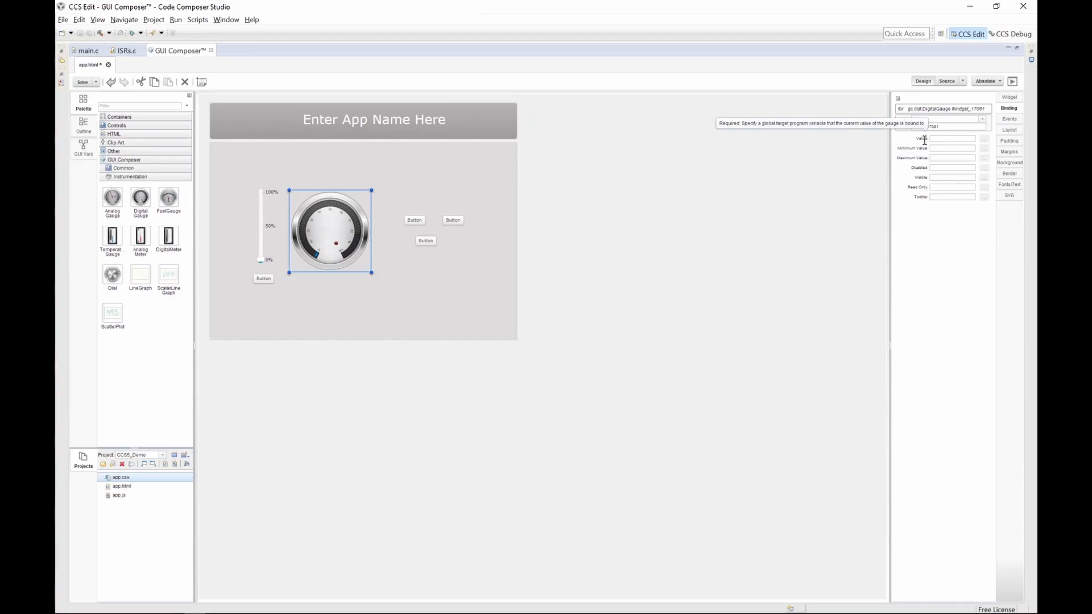
left_click(944, 139)
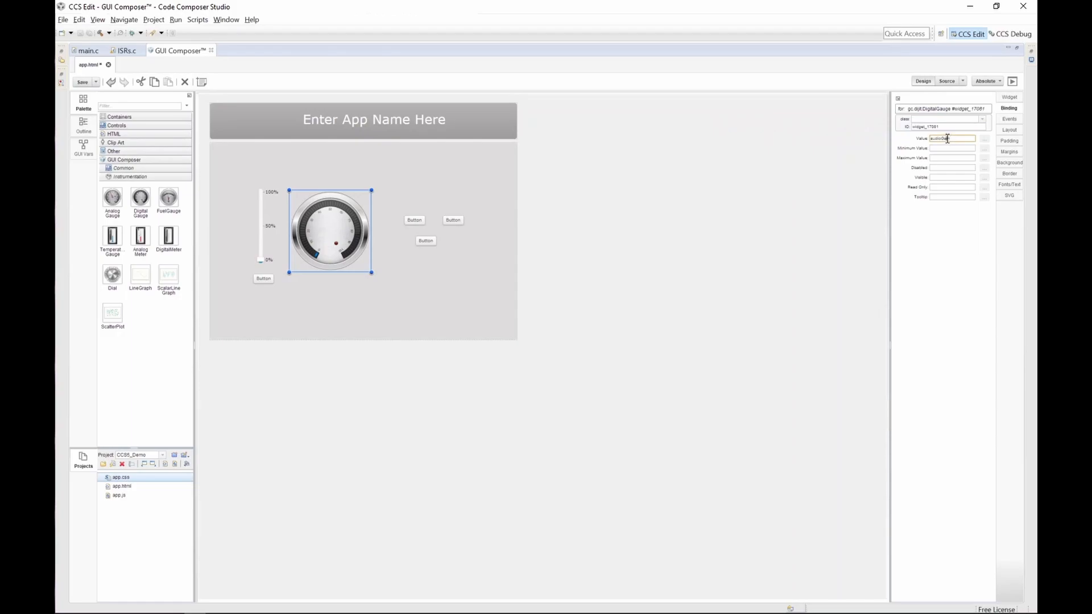
left_click(1007, 100)
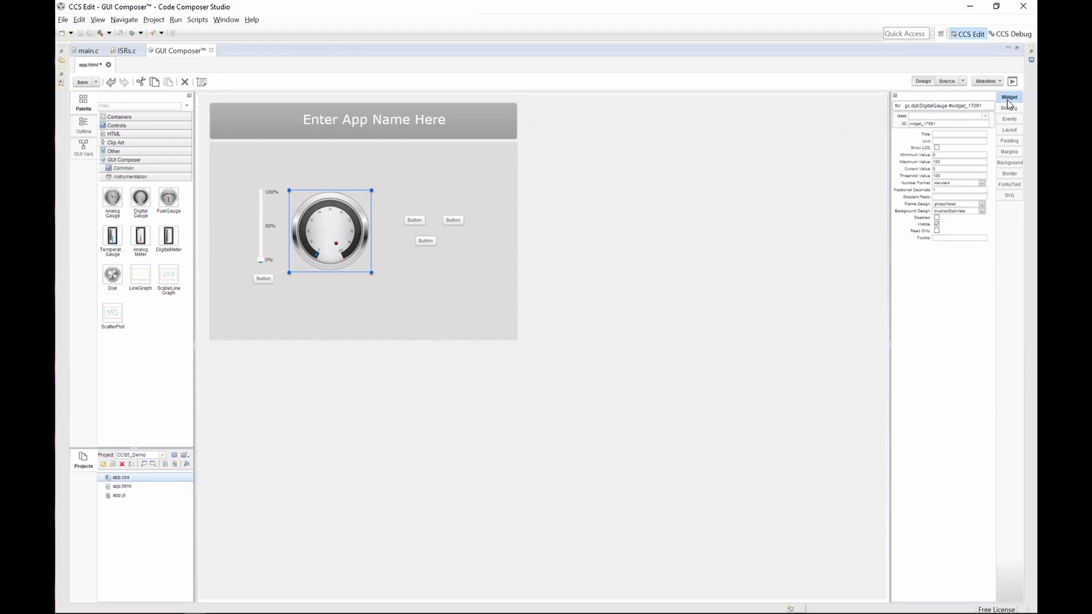
left_click(936, 148)
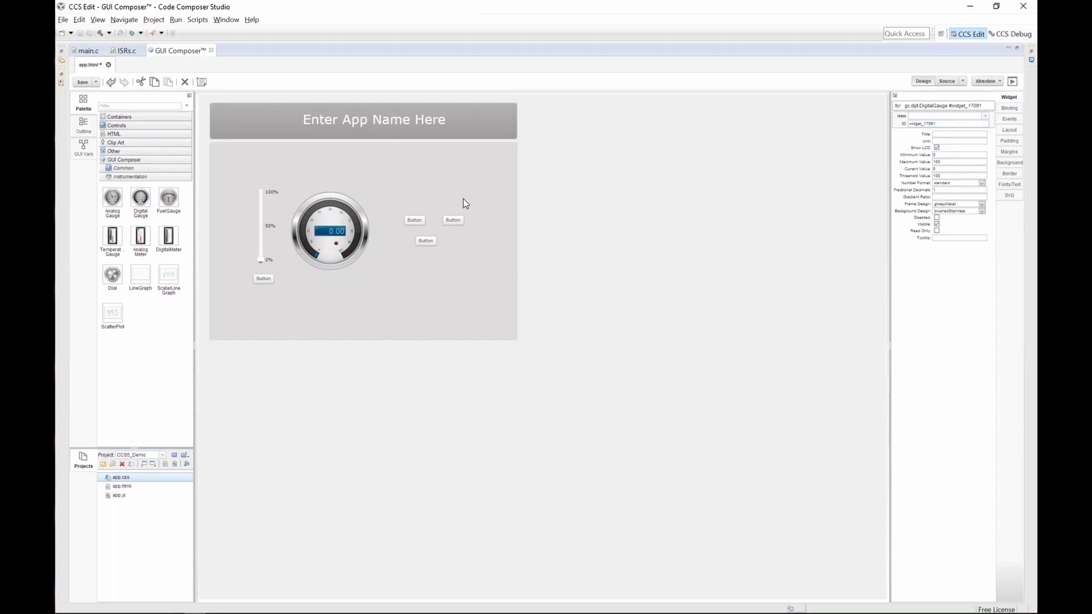
left_click(561, 299)
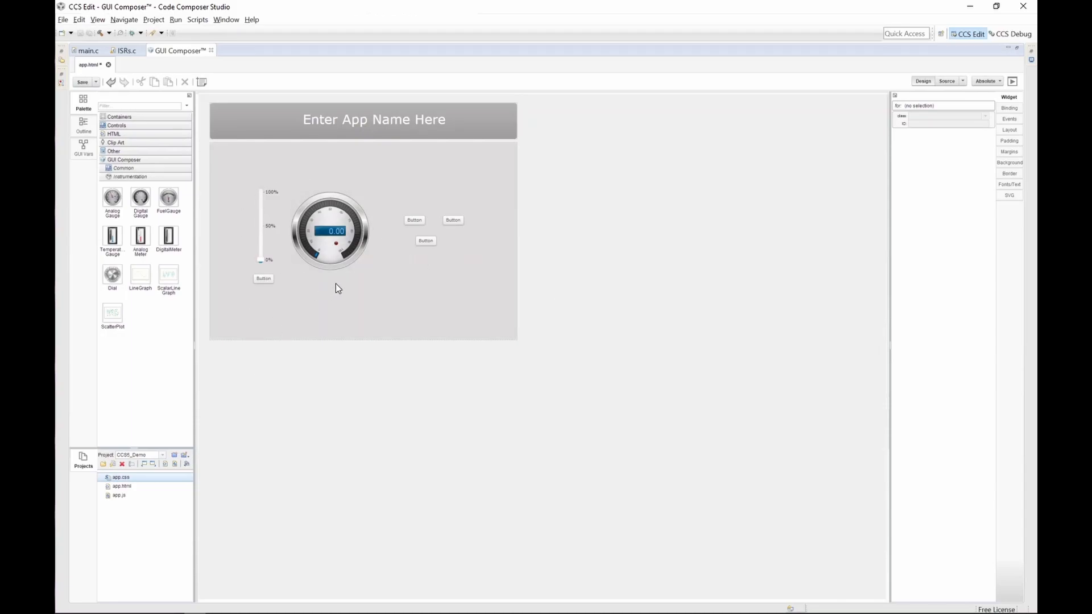
Step: Copy the lastPressed variable name from ISRs.c and return to the GUI Composer editor
left_click(425, 244)
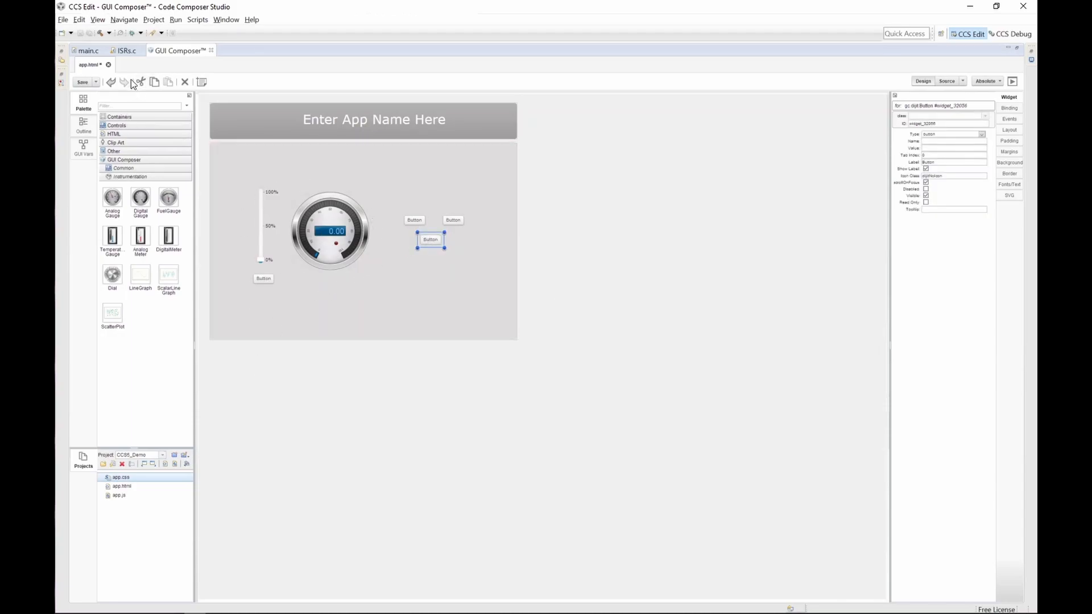
left_click(124, 52)
double_click(168, 248)
key("ctrl+c")
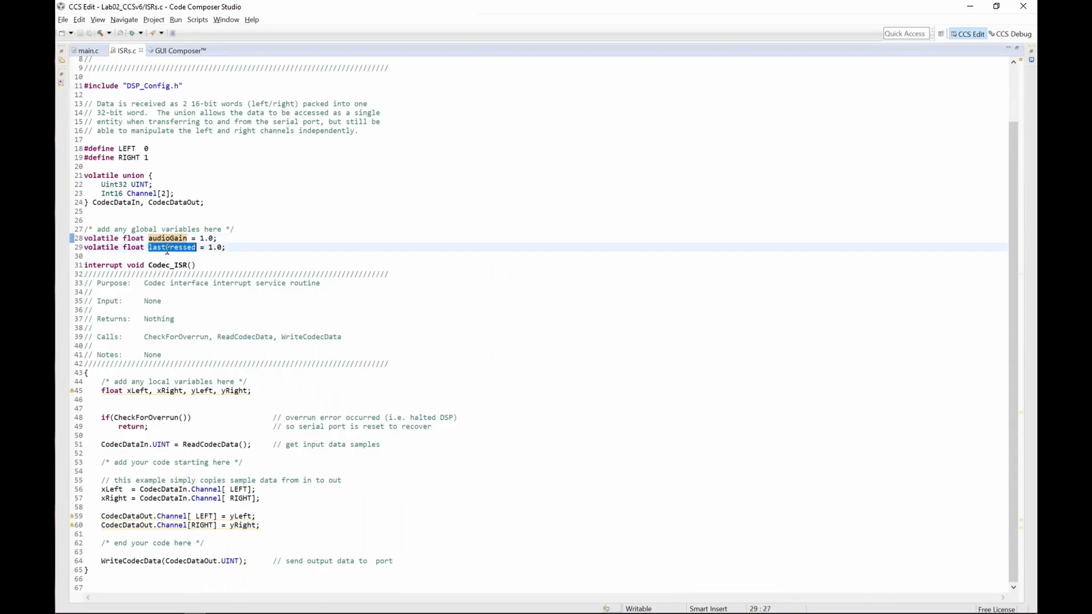
left_click(173, 51)
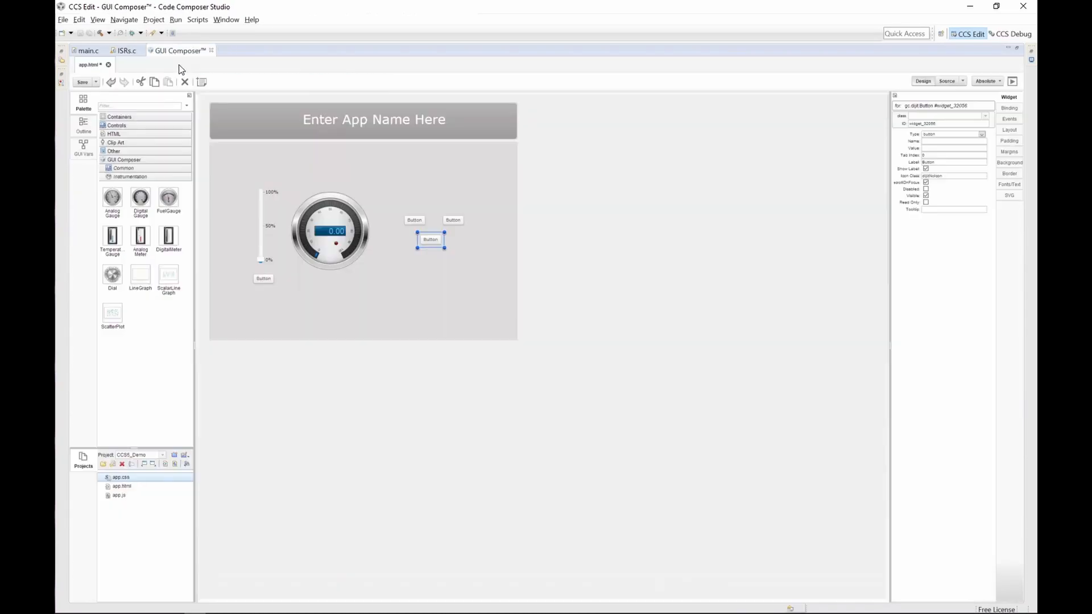
left_click(427, 227)
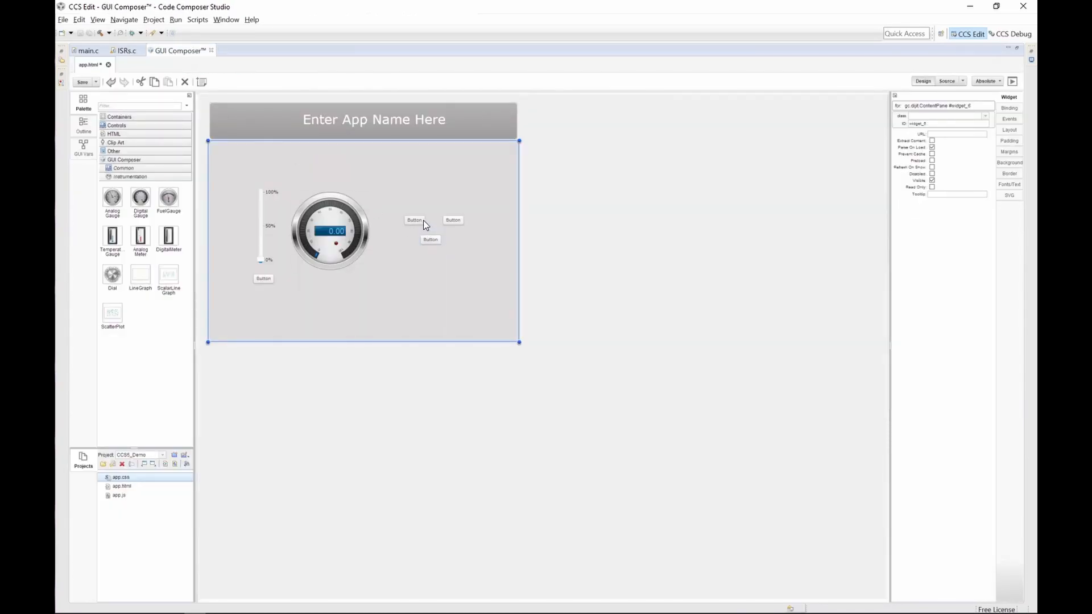
Step: Bind the first value button's value to lastPressed
left_click(423, 220)
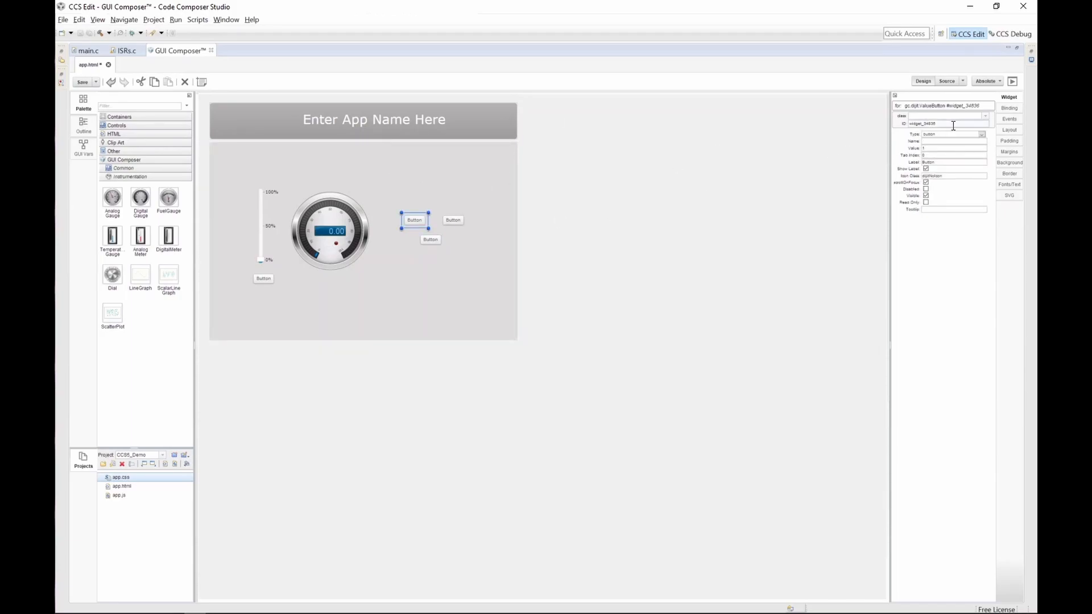
left_click(1009, 109)
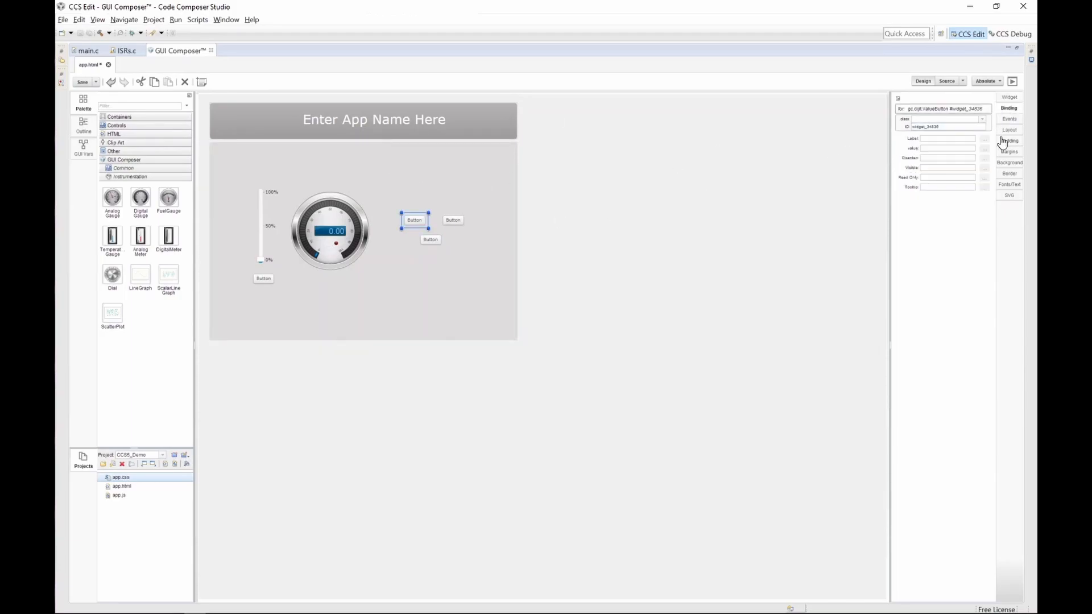
mouse_move(914, 148)
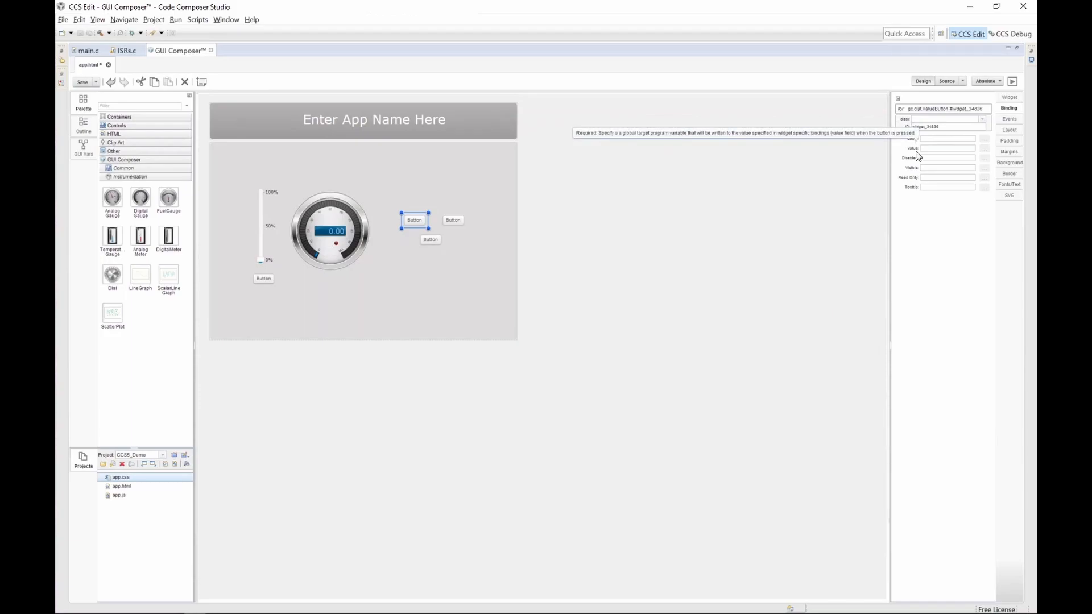
left_click(935, 149)
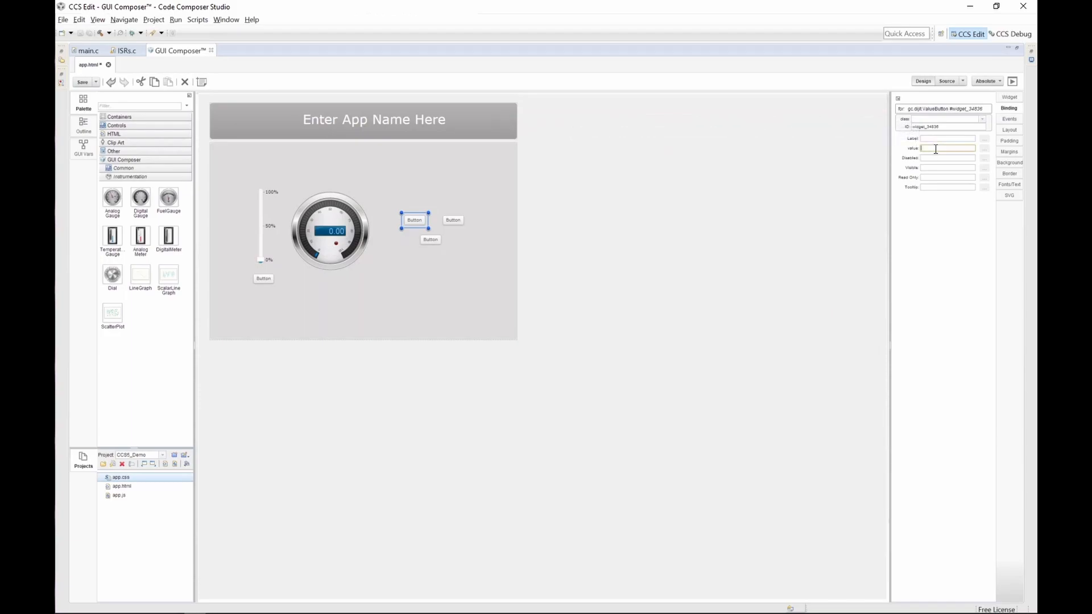
Step: Set the first value button's label to 1
left_click(1009, 97)
mouse_move(911, 148)
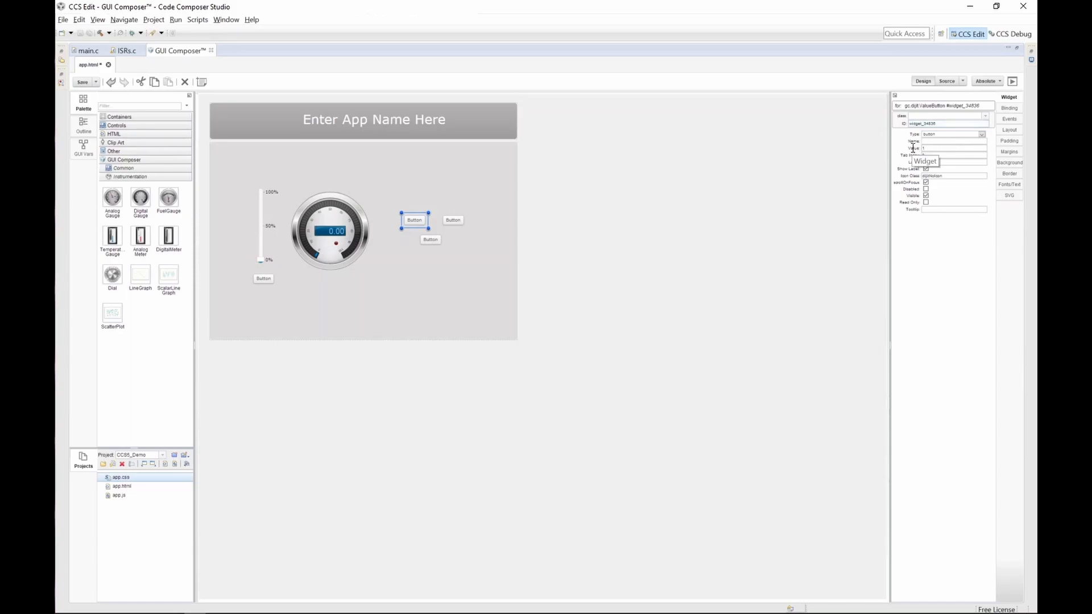
left_click(937, 152)
left_click(937, 149)
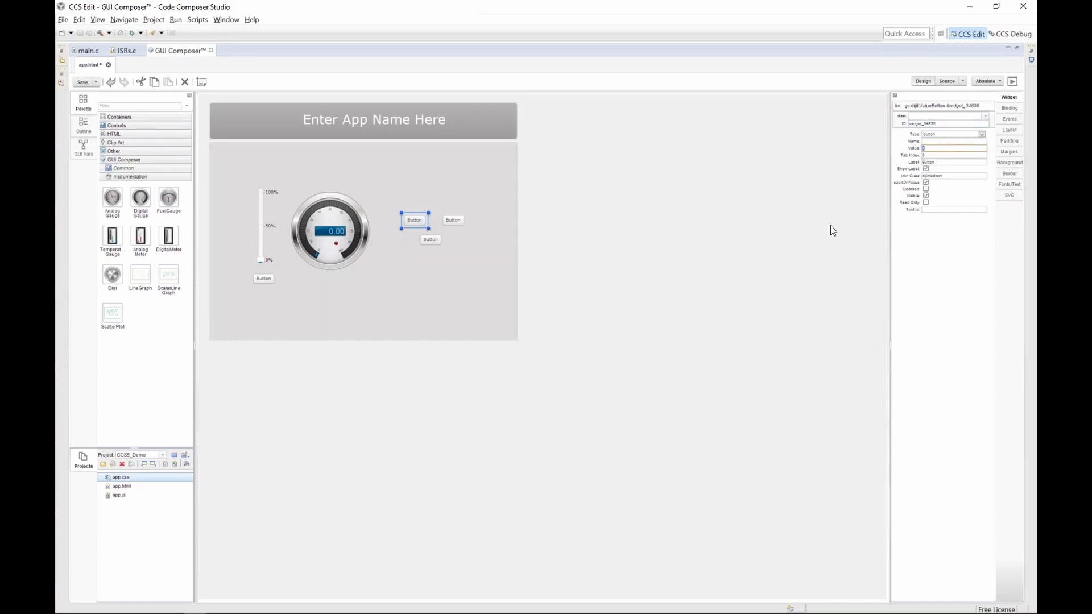
left_click(946, 162)
type("1")
key("Return")
left_click(704, 307)
Step: Move the 1 button slightly to the right and select the next value button
left_click(408, 220)
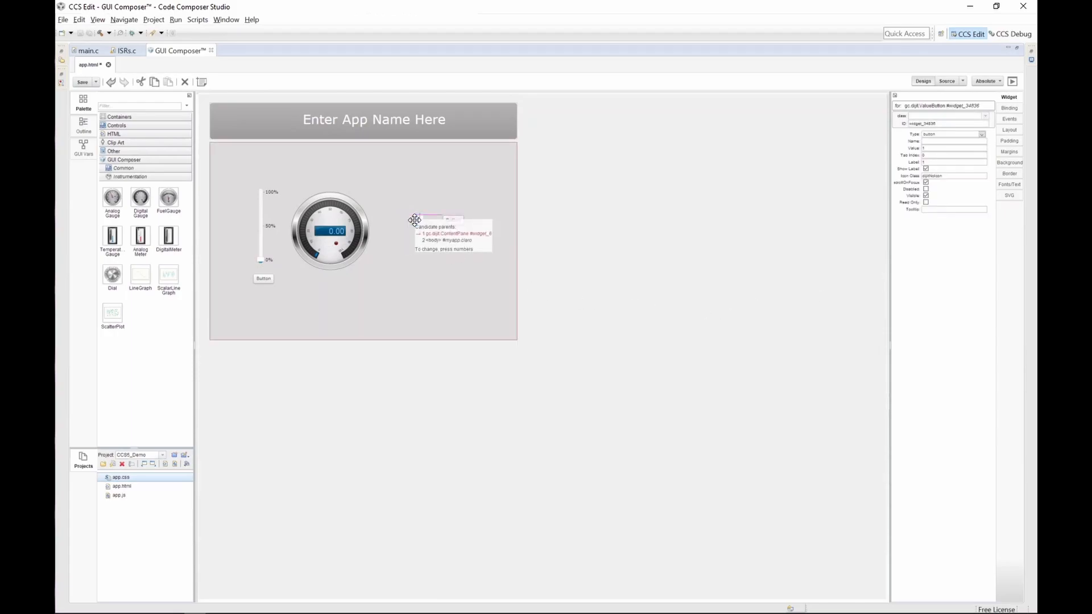
left_click_drag(409, 221, 425, 222)
left_click(450, 222)
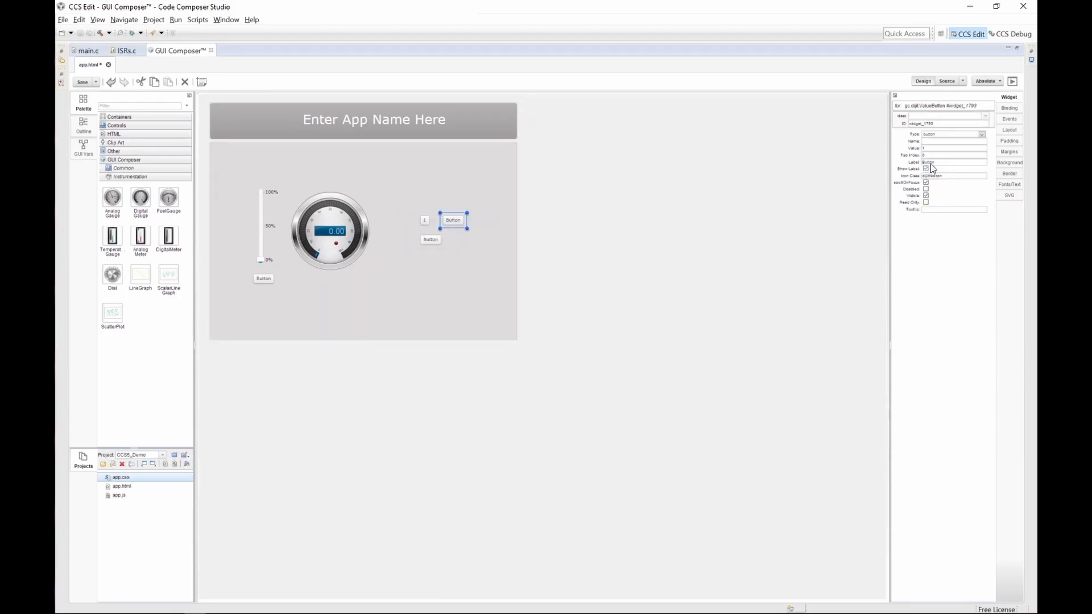
Step: Set the second value button's value and label to 2
left_click(942, 149)
type("2")
left_click(963, 163)
left_click_drag(963, 163, 914, 165)
type("2")
Step: Bind the second value button's value to lastPressed and move it beside the 1 button
left_click(1009, 108)
left_click(954, 138)
left_click(953, 147)
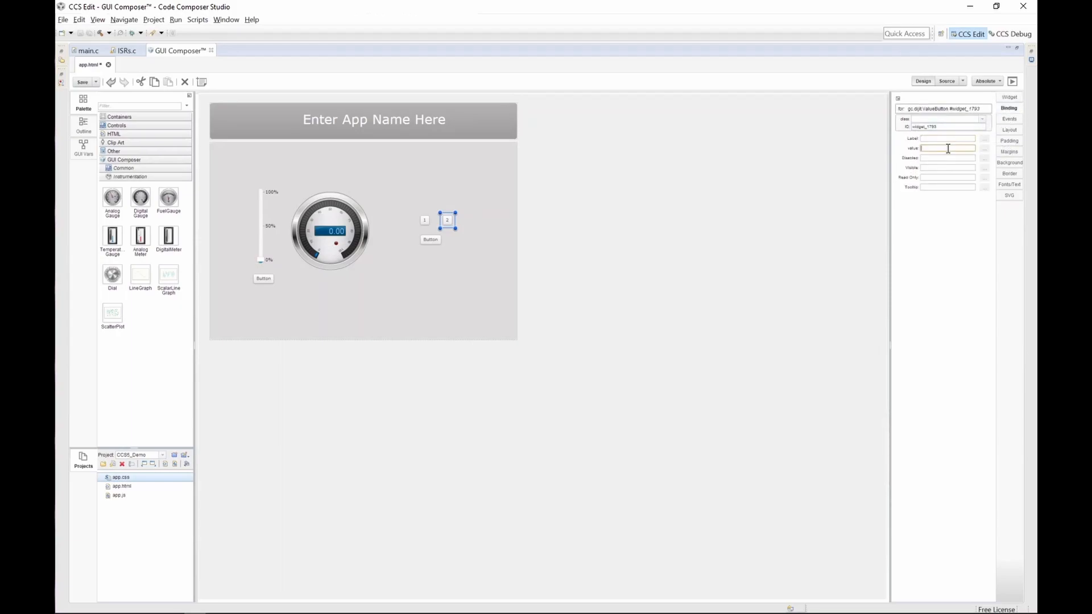
key("ctrl+v")
left_click_drag(448, 222, 436, 223)
Step: Bind the plain button's label to lastPressed and nudge it up below the value buttons
left_click(435, 241)
left_click(949, 138)
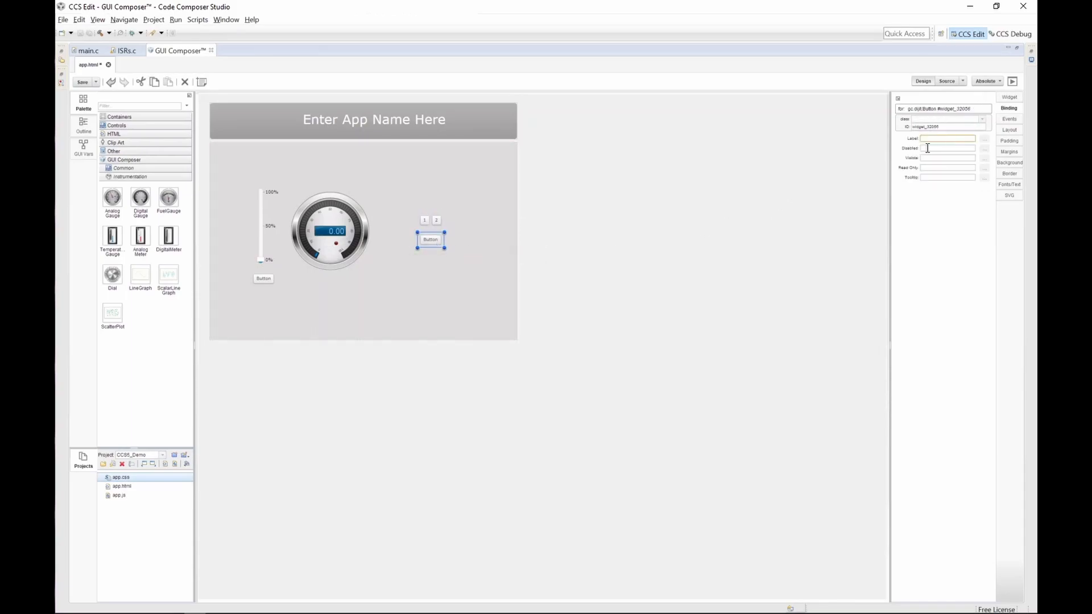
key("ctrl+v")
left_click_drag(434, 241, 434, 239)
Step: Rename the app title to Our Really Awesome GUI!!11!
left_click(386, 167)
double_click(371, 122)
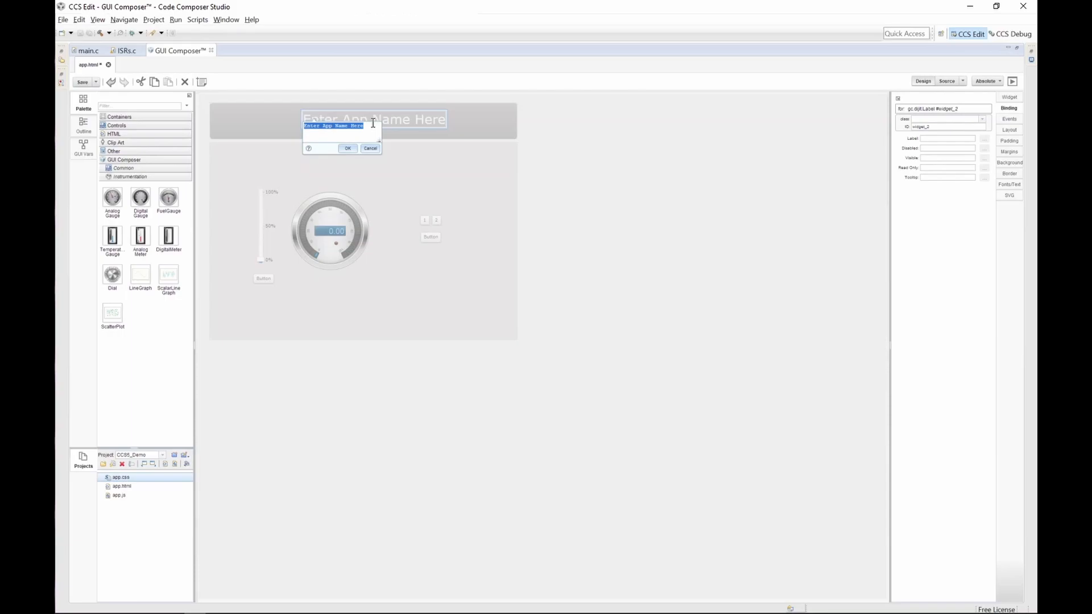
type("Dual ")
type("Really Awesome ")
type("GUI!!11!")
key("Return")
left_click_drag(372, 123, 335, 126)
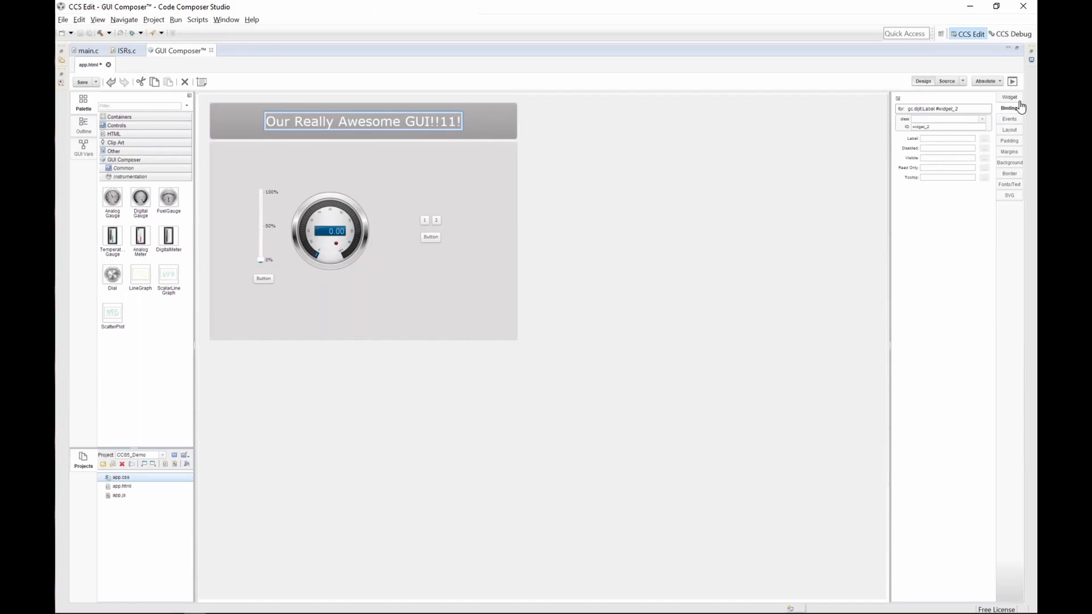
Step: Set the title label's font family to Comic Sans MS
left_click(1015, 120)
left_click(1017, 132)
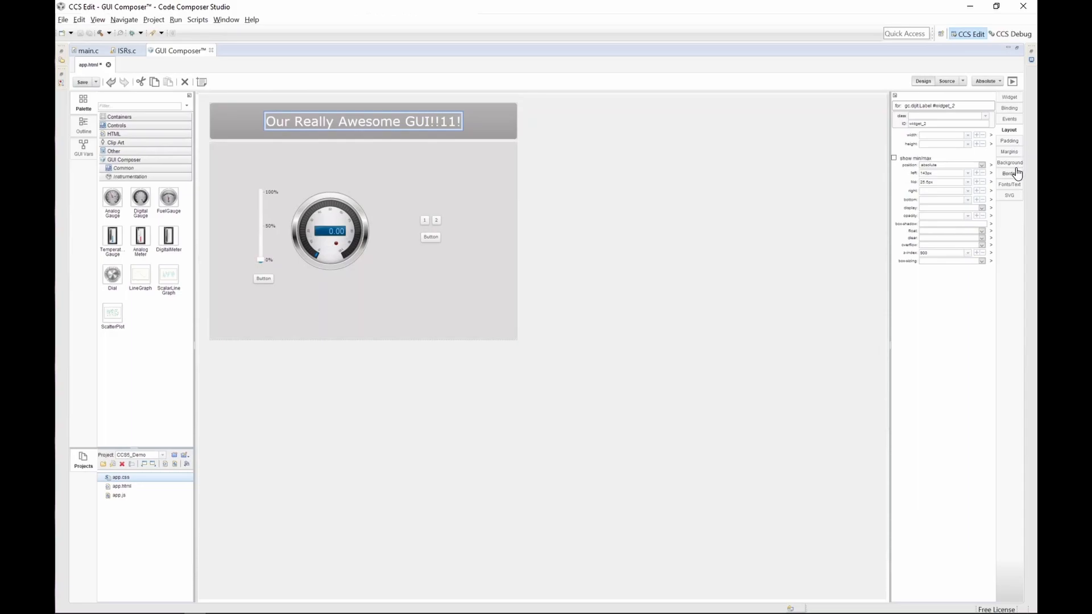
left_click(1005, 187)
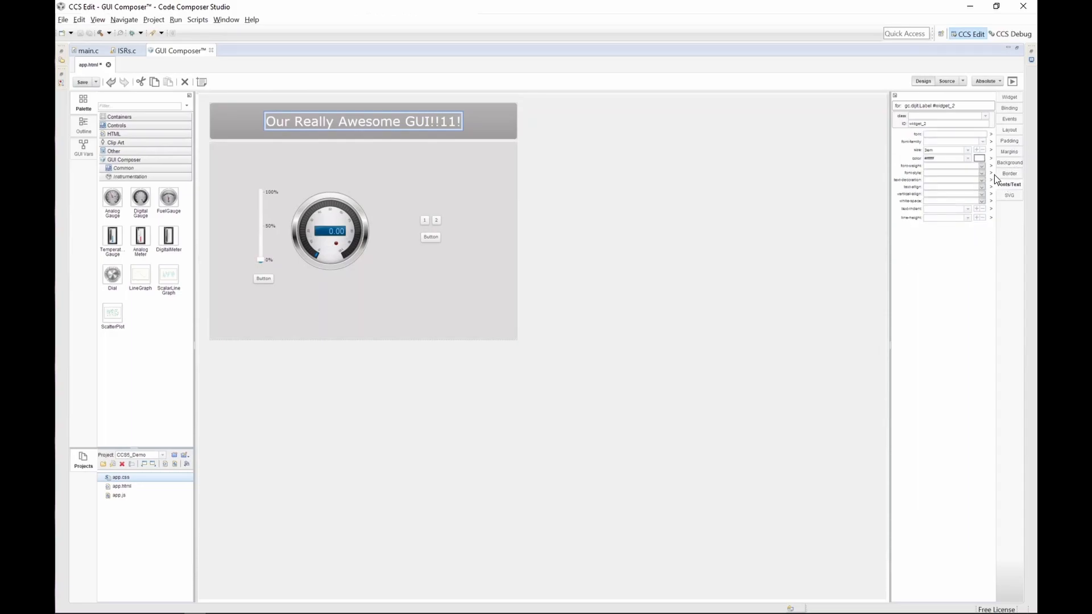
left_click(970, 143)
type("comi")
left_click(982, 142)
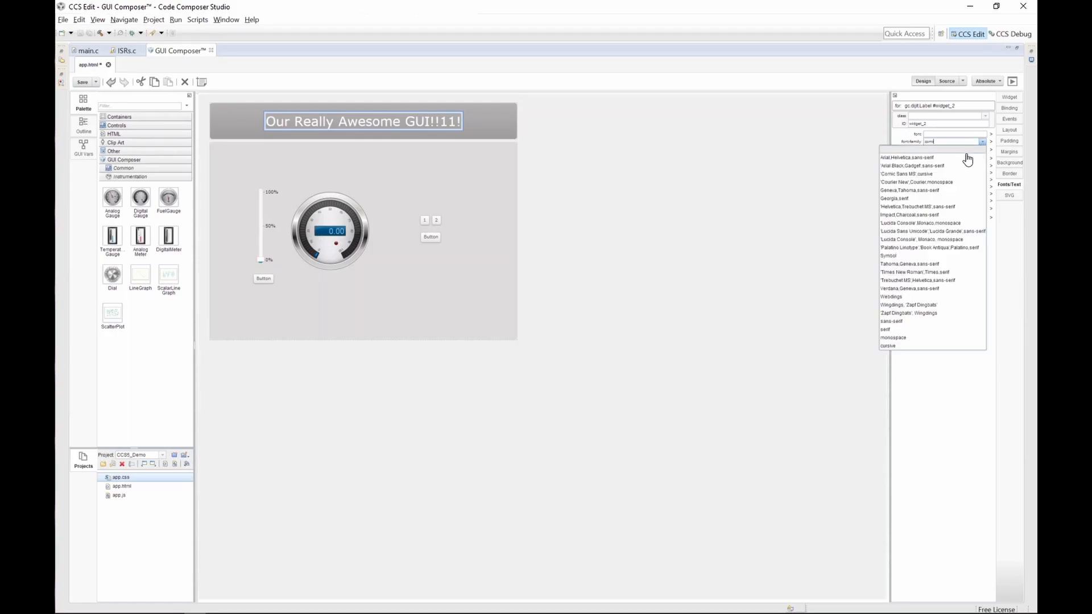
left_click(932, 174)
left_click(626, 198)
left_click(367, 125)
left_click_drag(421, 138, 423, 130)
left_click(614, 199)
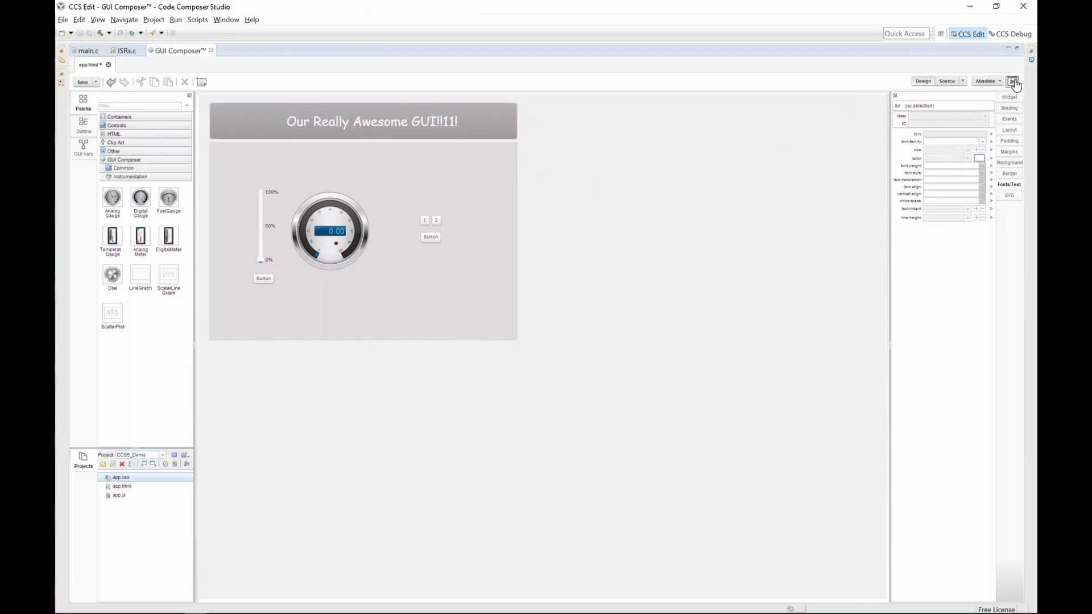
Step: Preview the app, move the slider to test it, and exit preview mode
left_click(1013, 82)
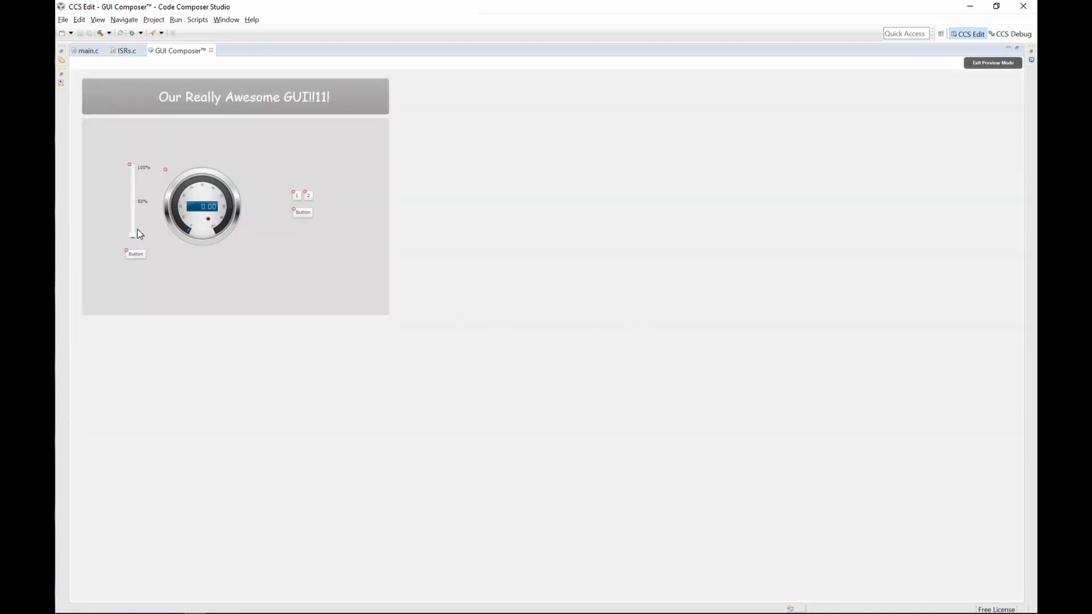
left_click_drag(137, 230, 136, 191)
left_click(992, 63)
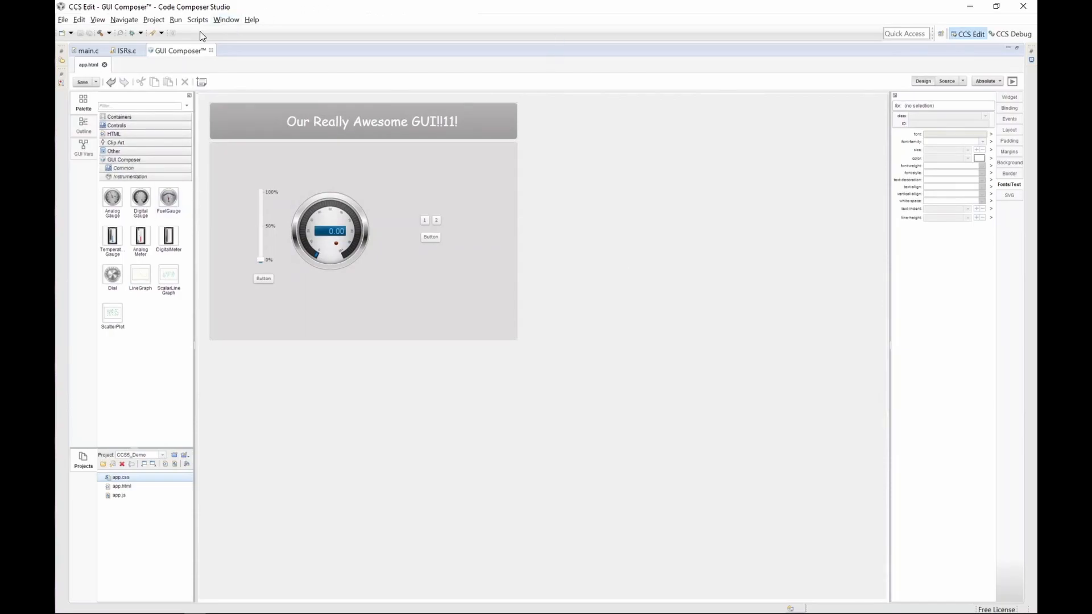
Step: Switch to ISRs.c and build the project
double_click(174, 50)
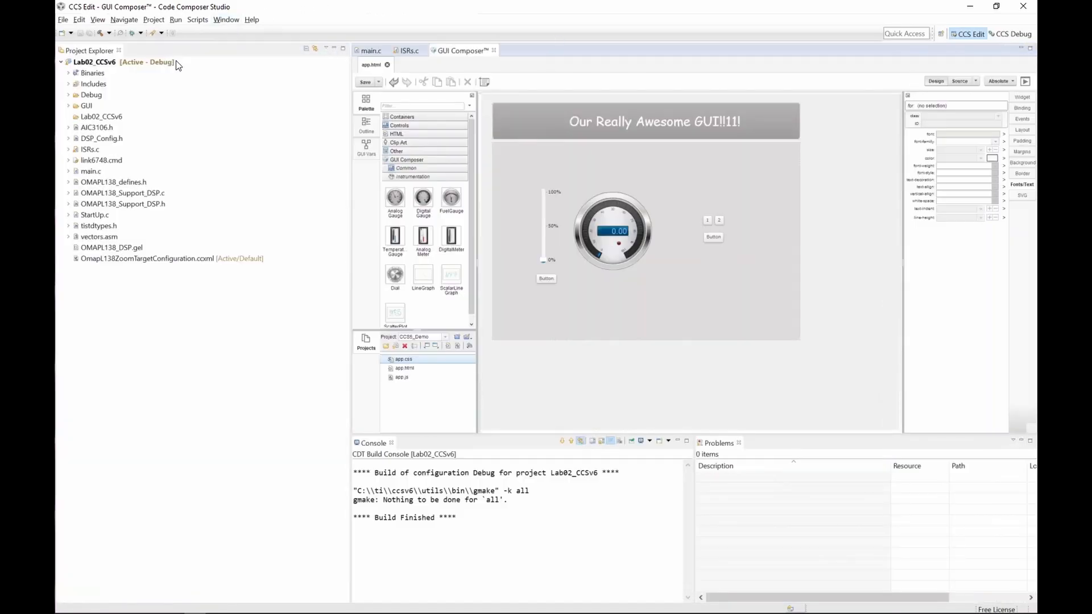
left_click(415, 50)
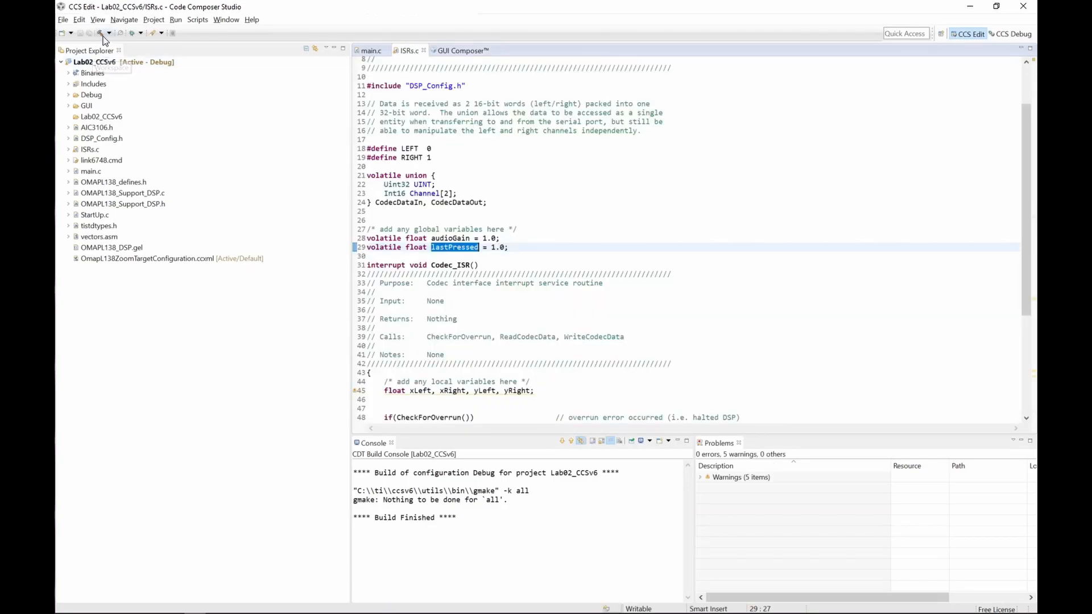
left_click(103, 36)
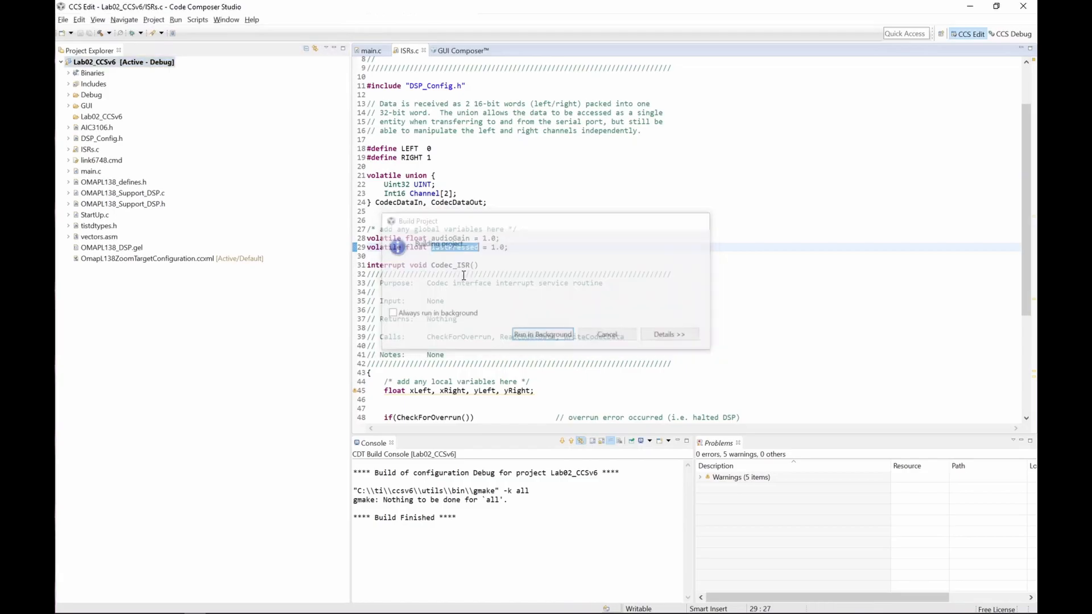
Step: Copy the file location of Lab02_CCSv6.out from its properties in the Debug folder
left_click(68, 95)
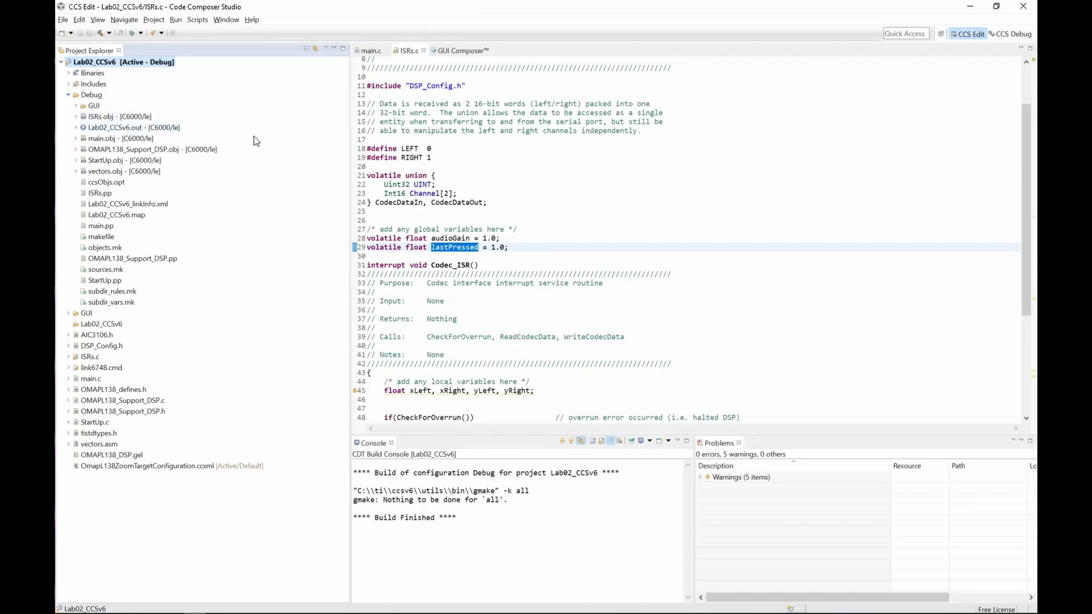
left_click(132, 129)
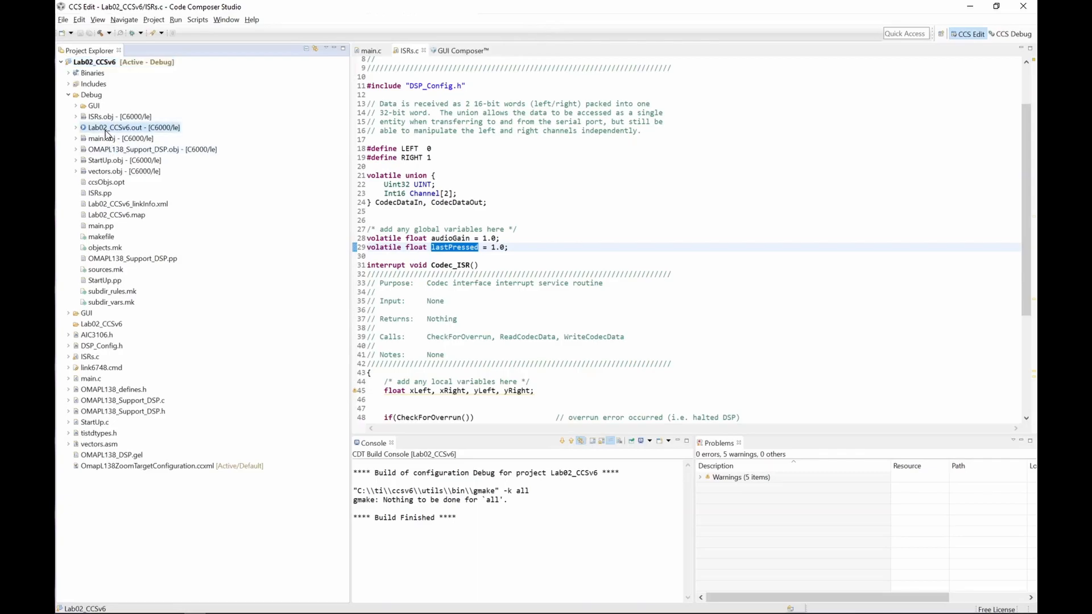
right_click(136, 131)
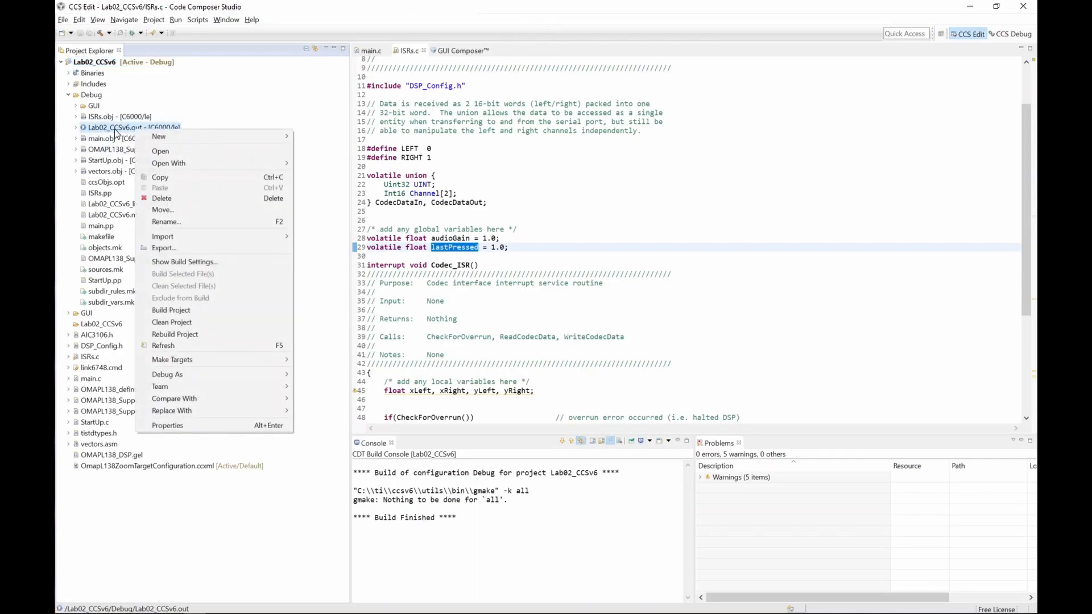
left_click(222, 426)
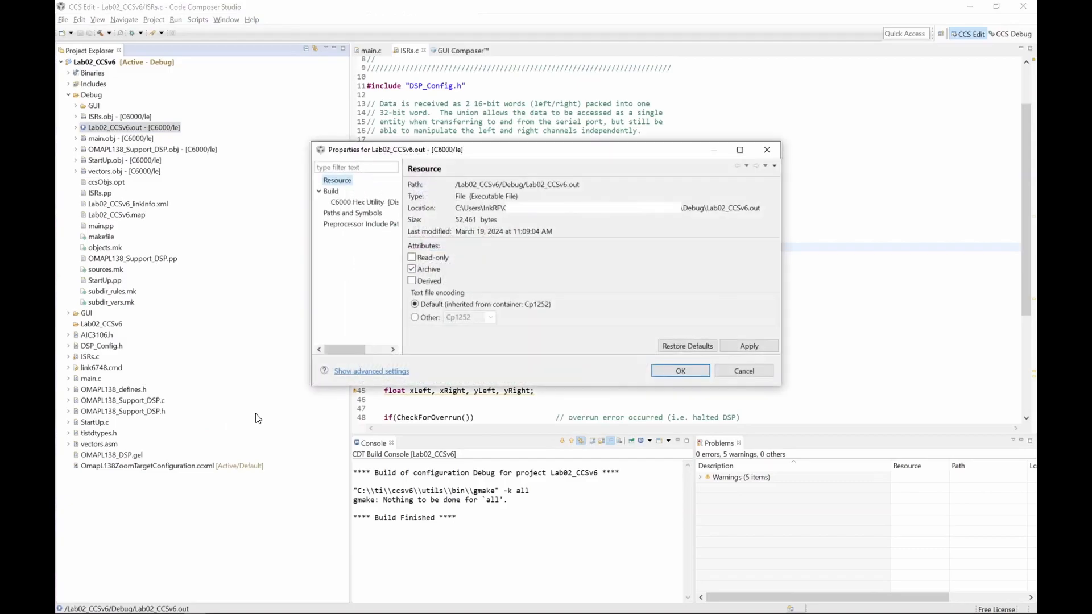
left_click_drag(455, 209, 801, 207)
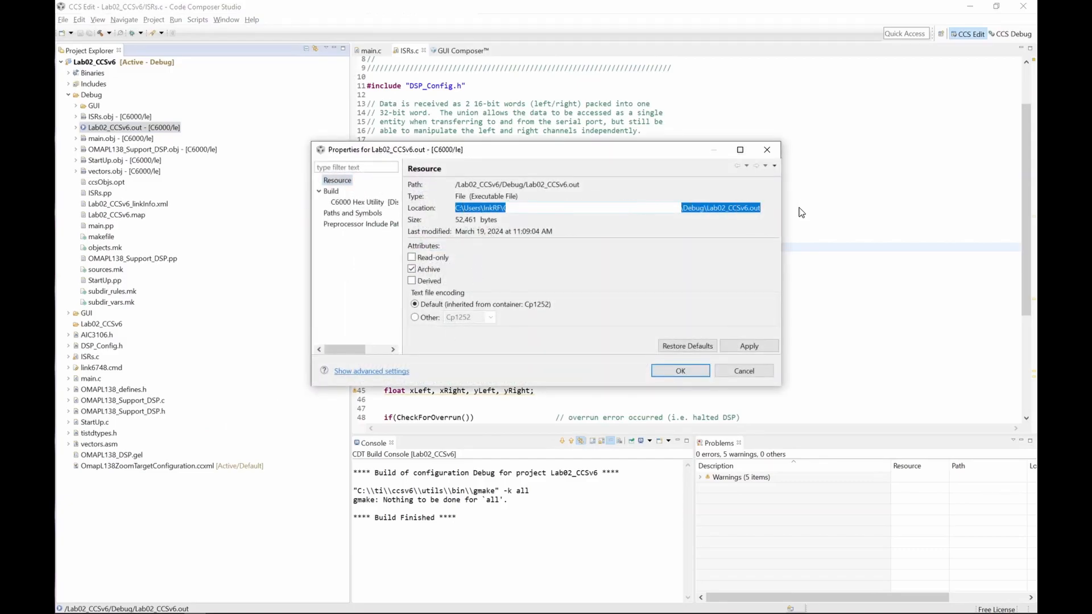
left_click(681, 371)
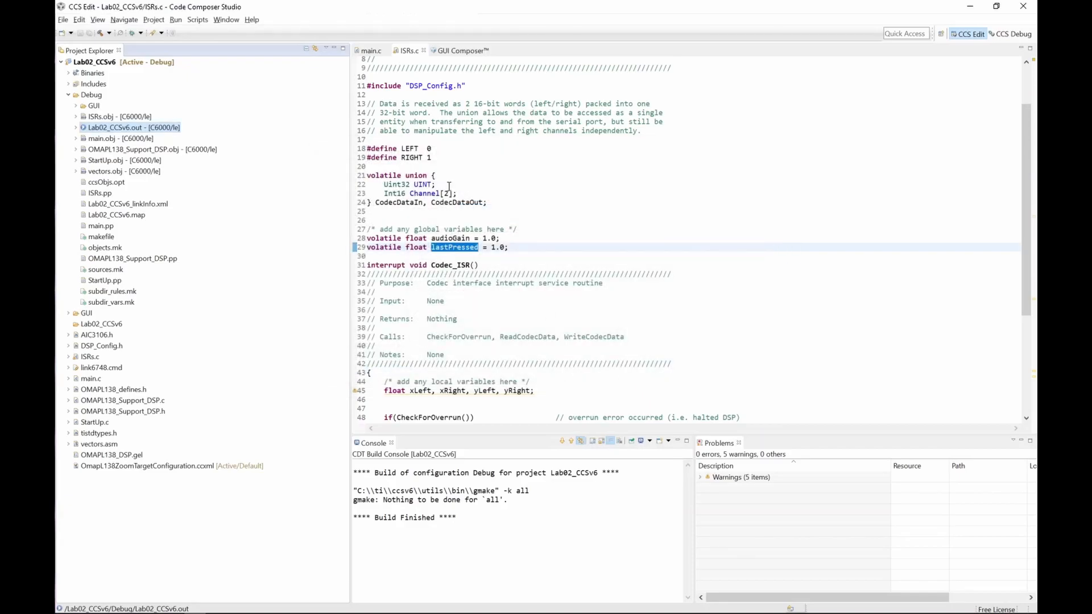
Step: Open the GUI Composer project export and set the export location file name to CCS6_GUI_Demo
left_click(458, 53)
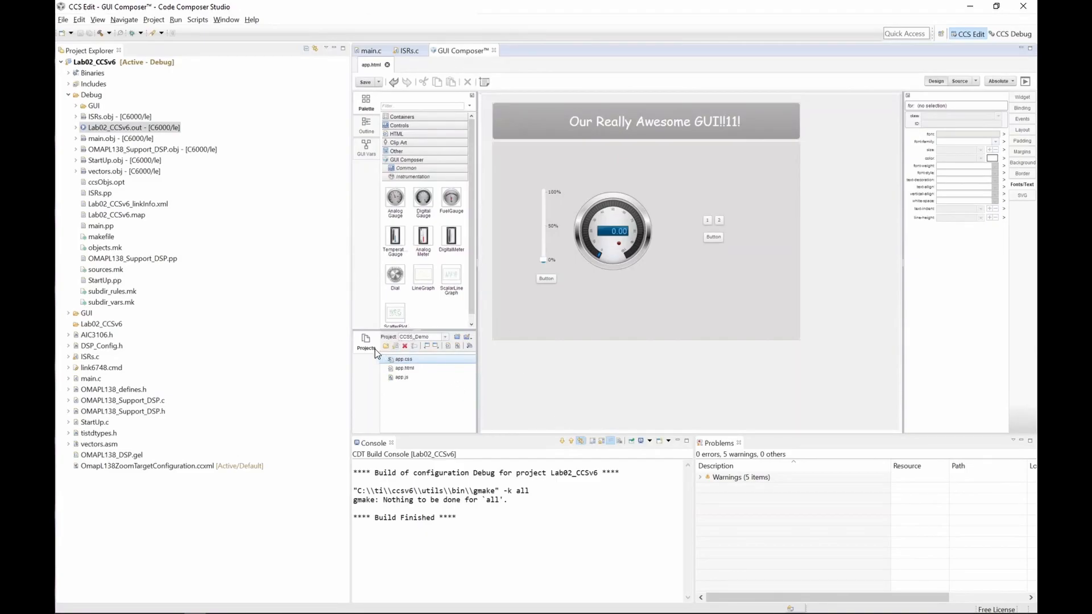
left_click(437, 351)
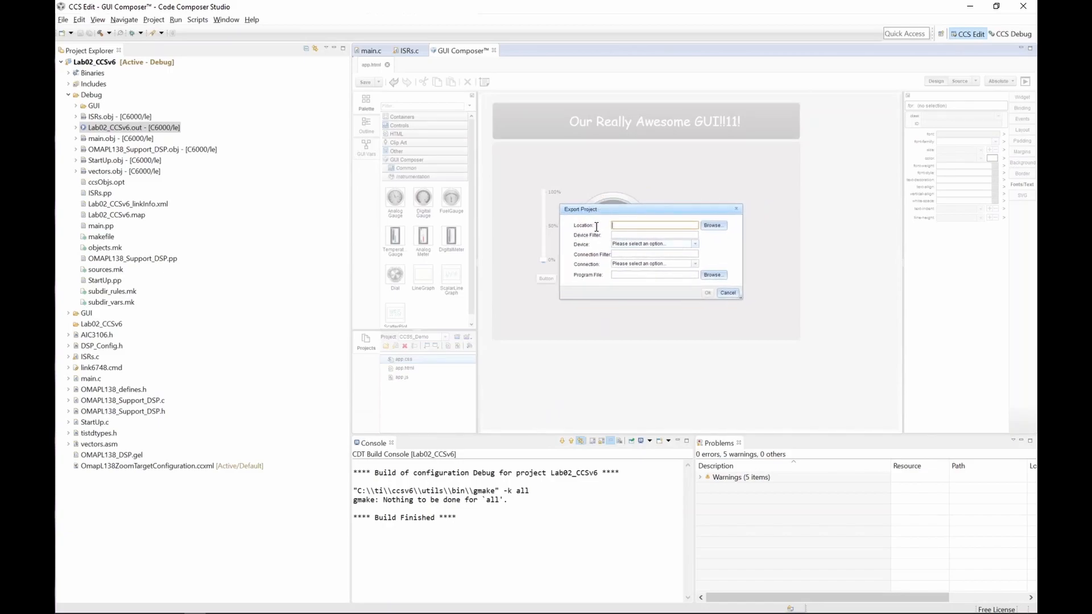
left_click(705, 225)
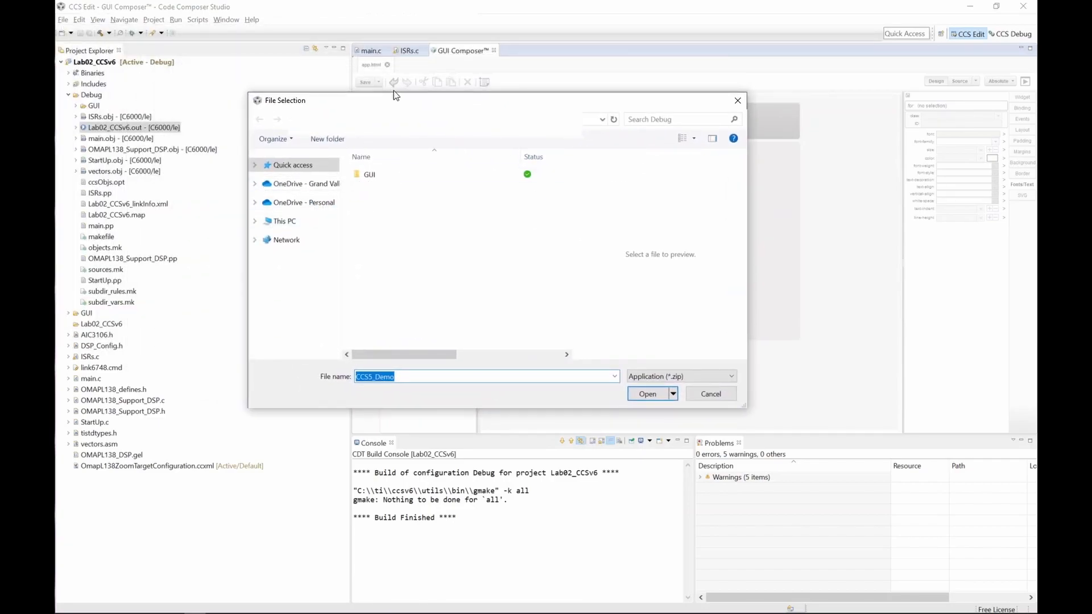
key("Escape")
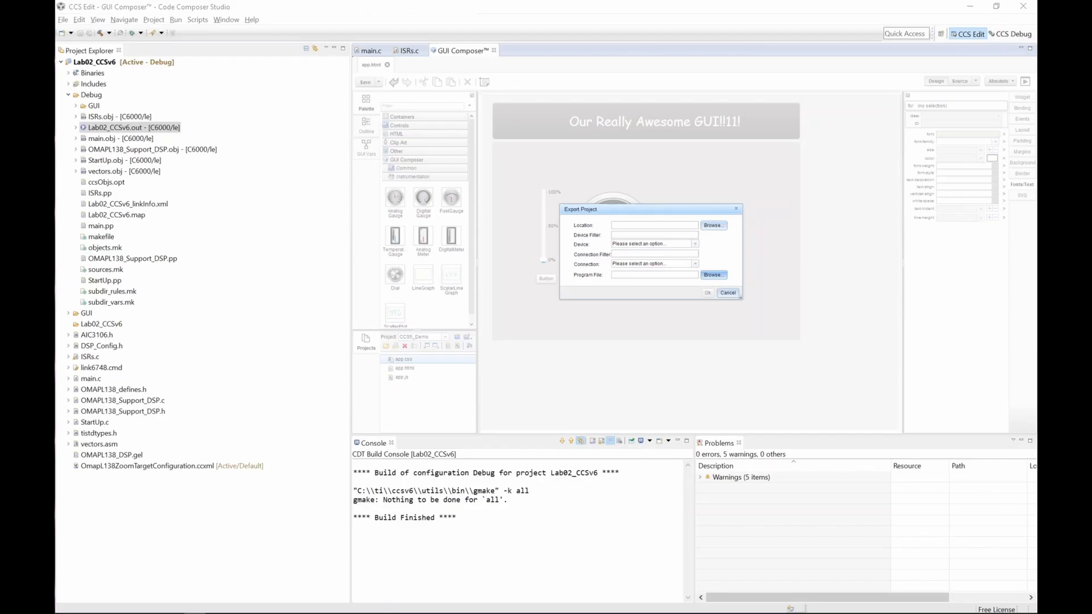
left_click(714, 275)
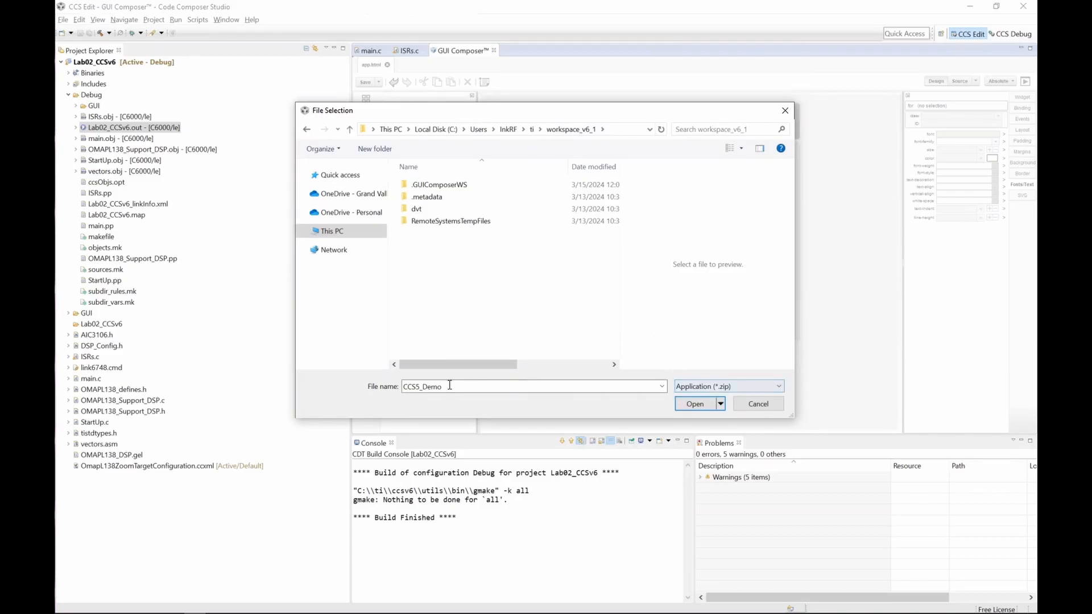
double_click(422, 387)
type("CCS6_GUI_Demo")
key("Return")
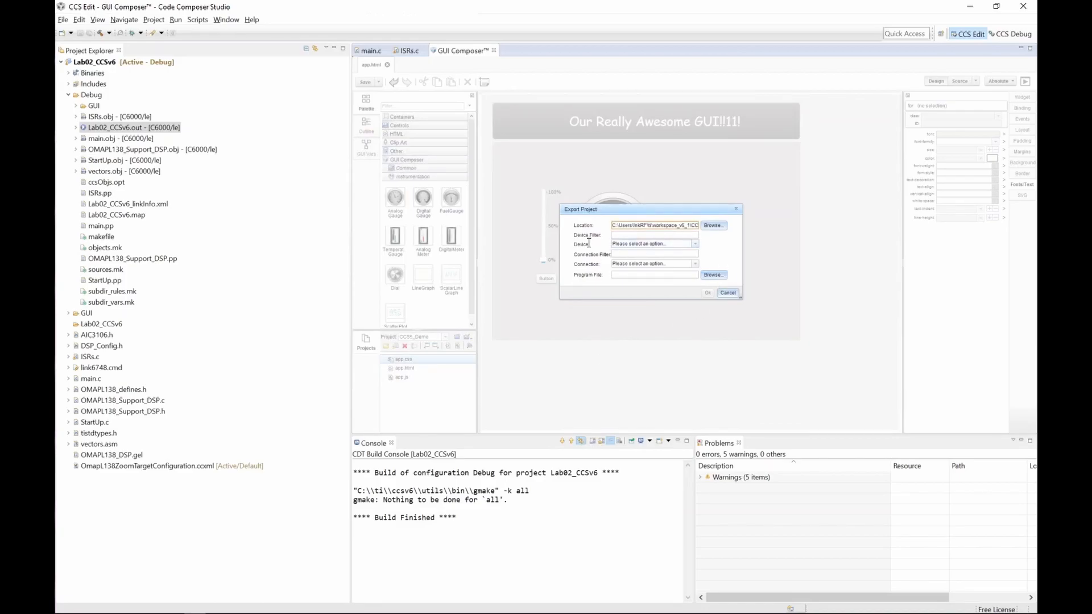
Step: Set the export device to TMS320C6748 and the connection to Texas Instruments XDS100v2 USB Debug Probe
left_click(657, 246)
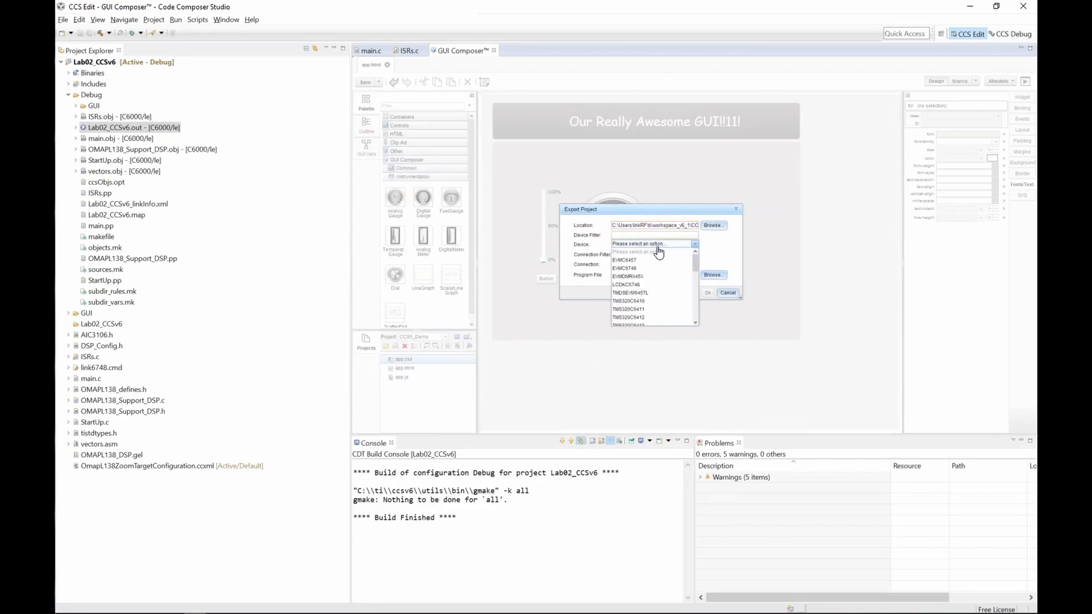
left_click_drag(695, 266, 688, 323)
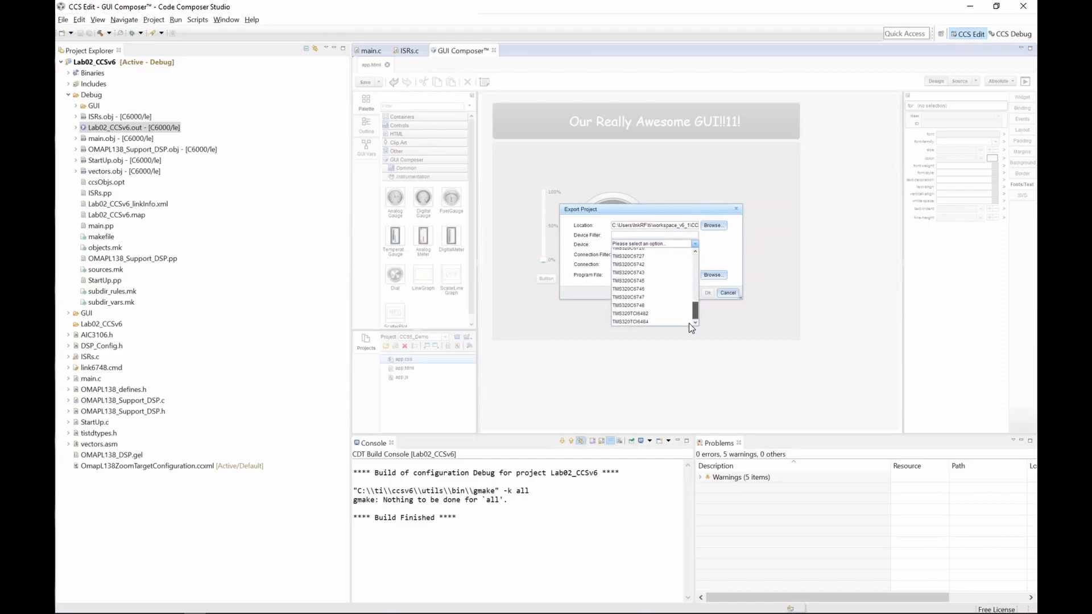
left_click(642, 306)
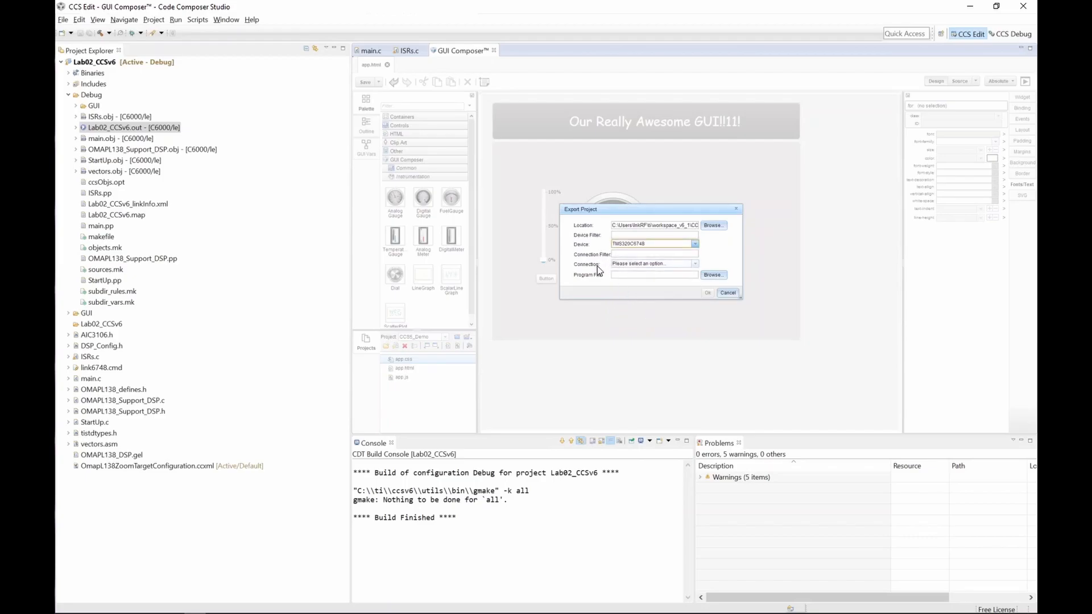
left_click(627, 265)
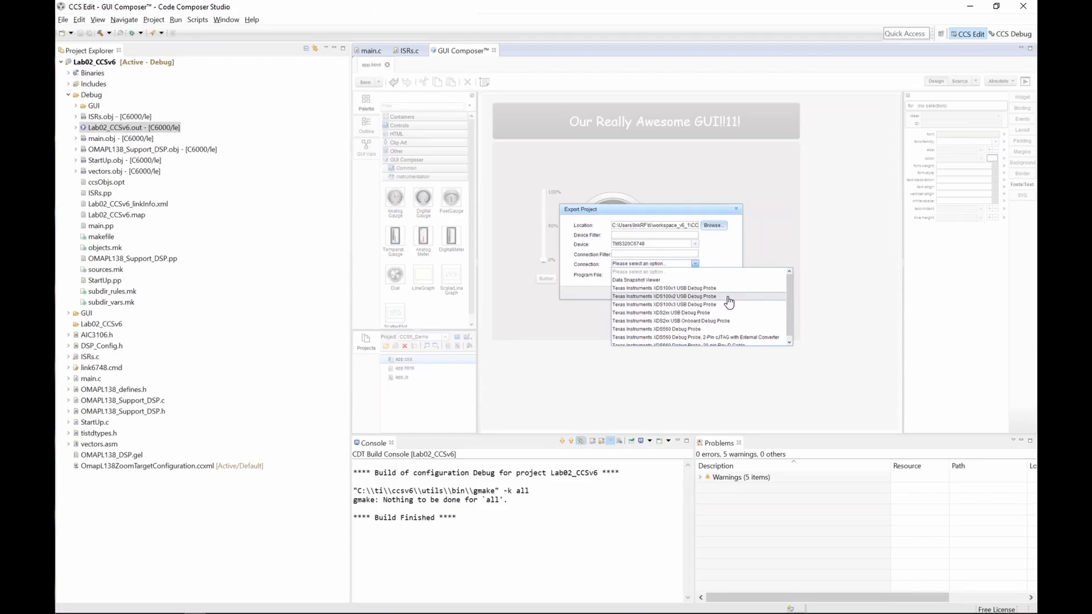
left_click(703, 296)
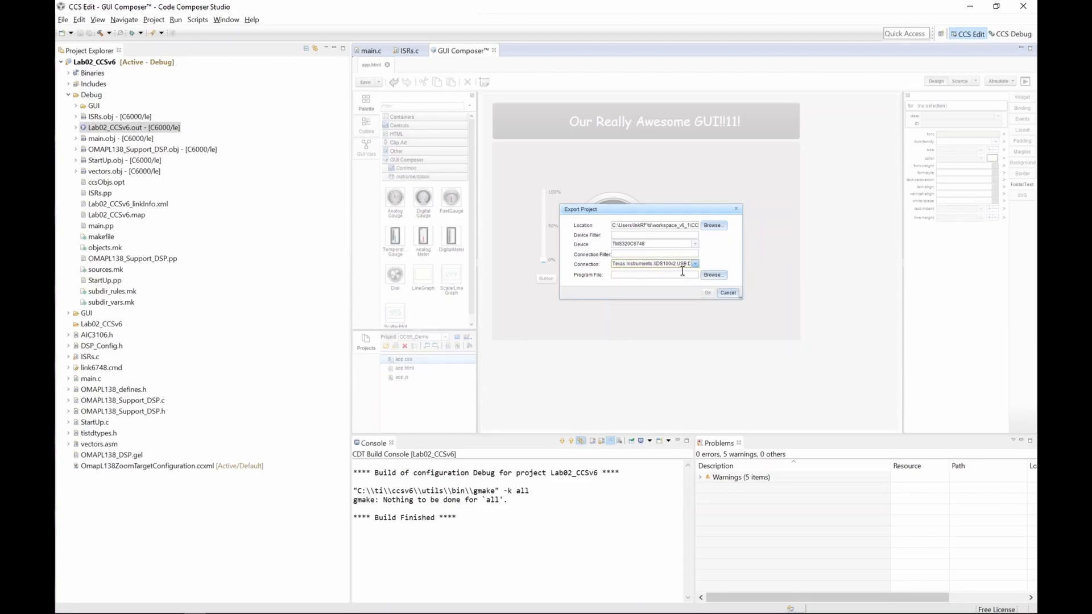
left_click(695, 264)
left_click(588, 257)
Step: Set the program file to the copied Lab02_CCSv6.out path and export the project
left_click(716, 277)
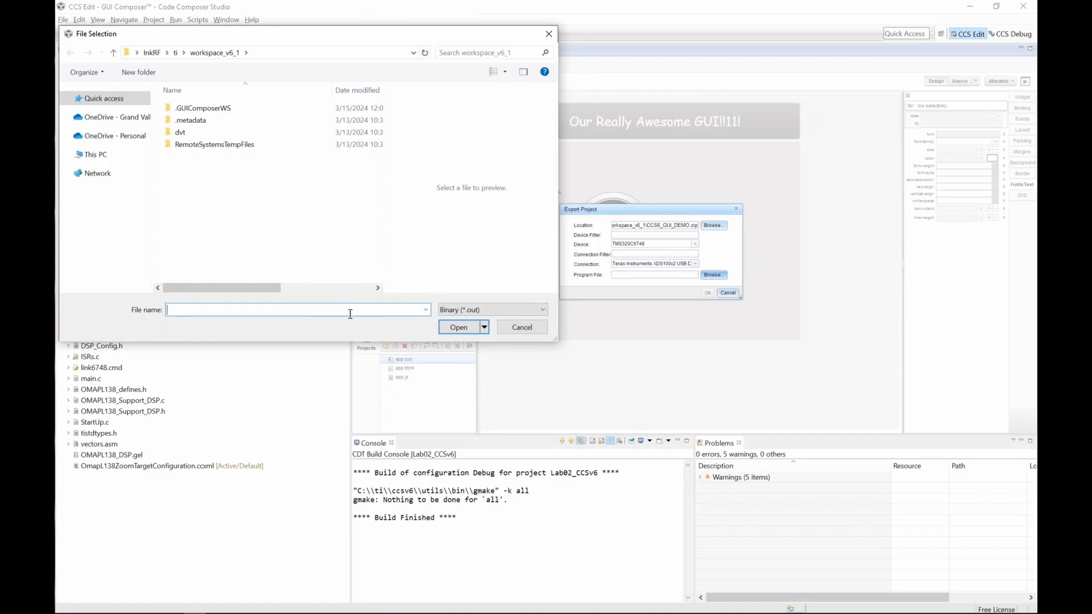
key("ctrl+v")
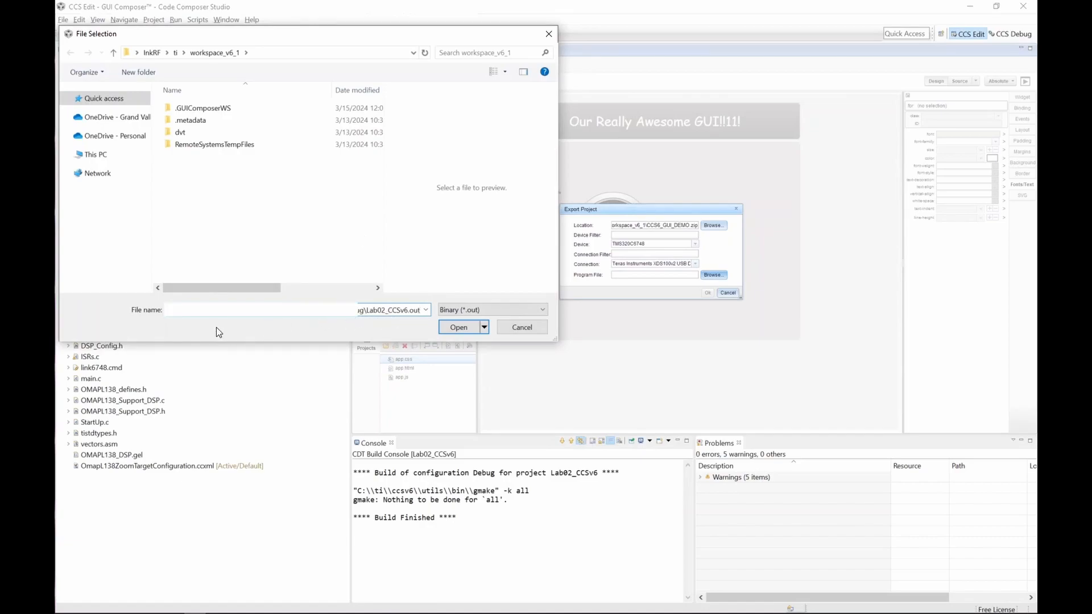
left_click(459, 329)
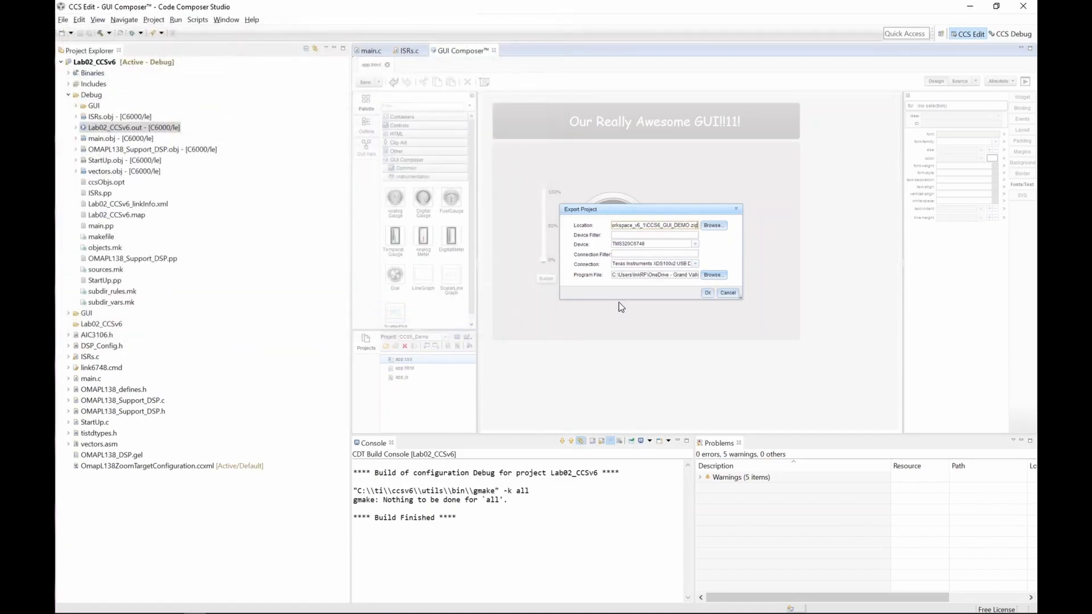
left_click(707, 293)
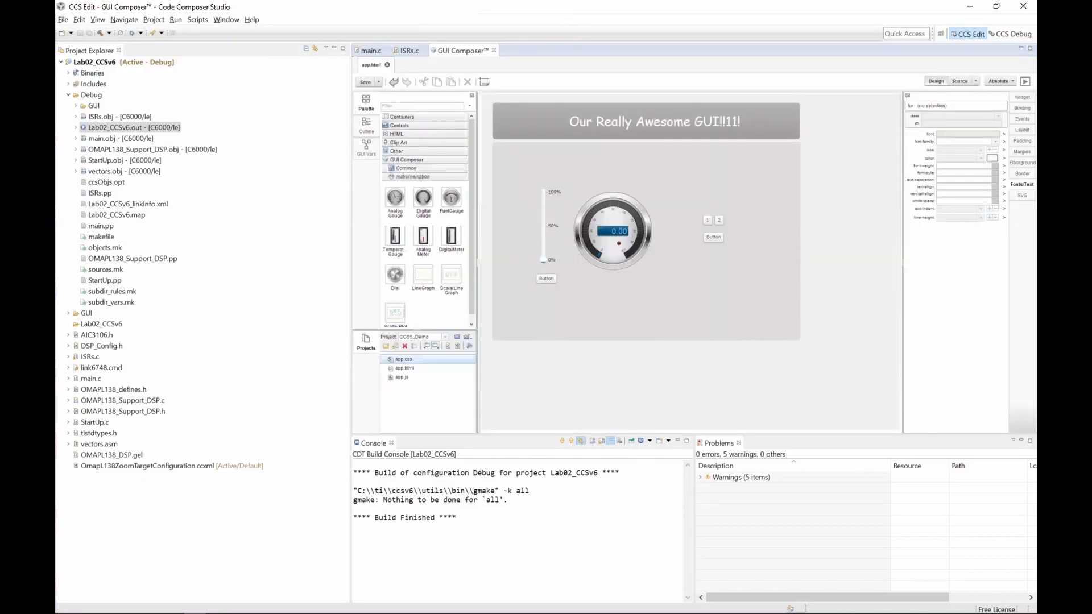
Step: Open the workspace folder holding the CCS6_GUI_DEMO zip and the ccsv6 webapps folder side by side
left_click_drag(56, 108, 678, 118)
left_click(459, 279)
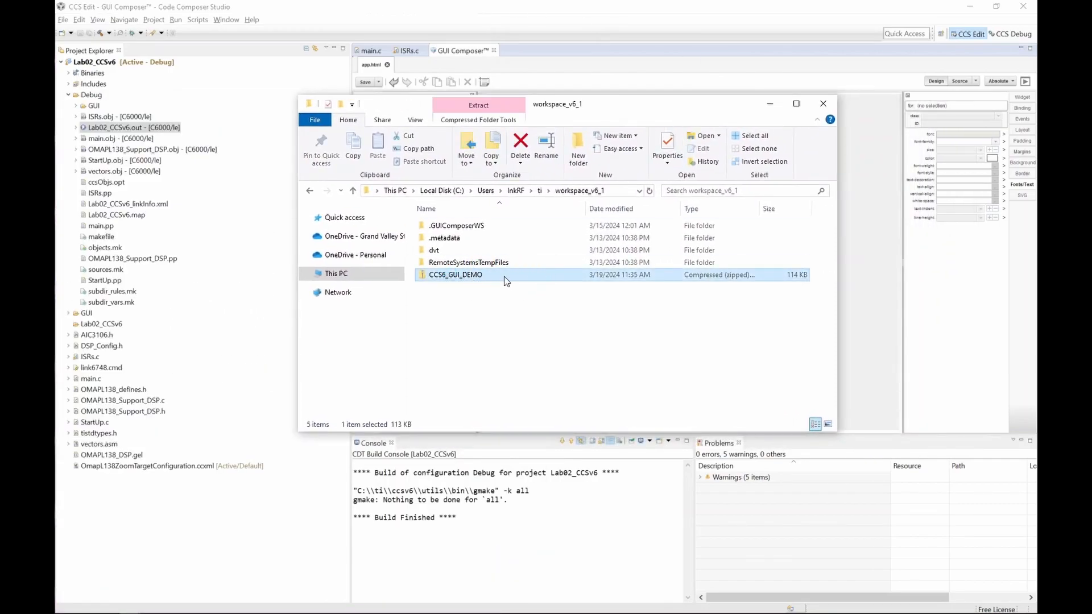
left_click_drag(605, 103, 722, 60)
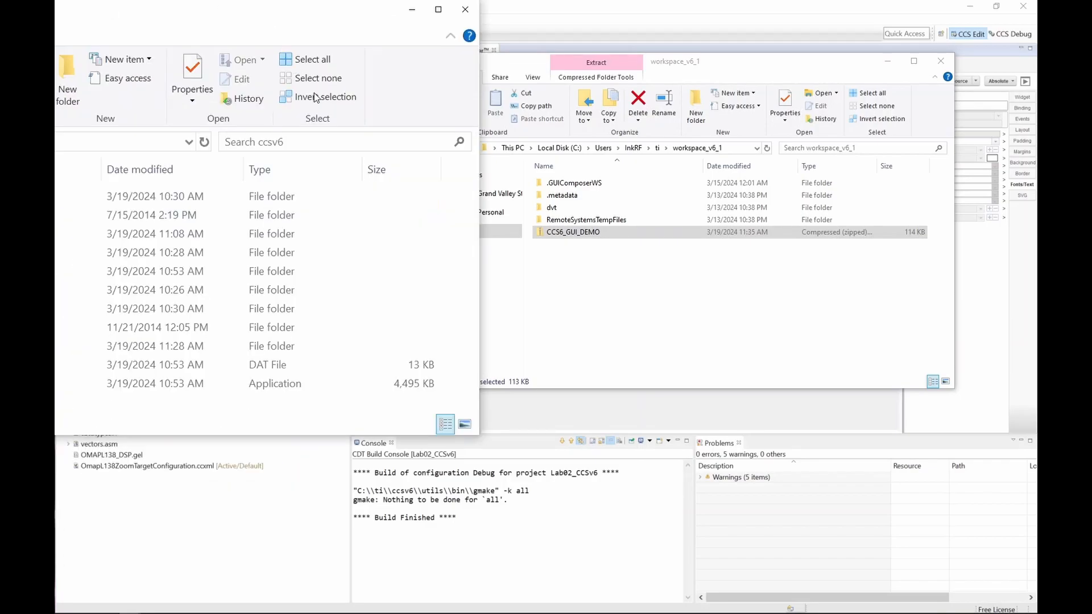
mouse_move(369, 149)
left_mouse_down()
mouse_move(382, 157)
mouse_move(383, 141)
left_mouse_up()
left_click_drag(398, 417, 390, 476)
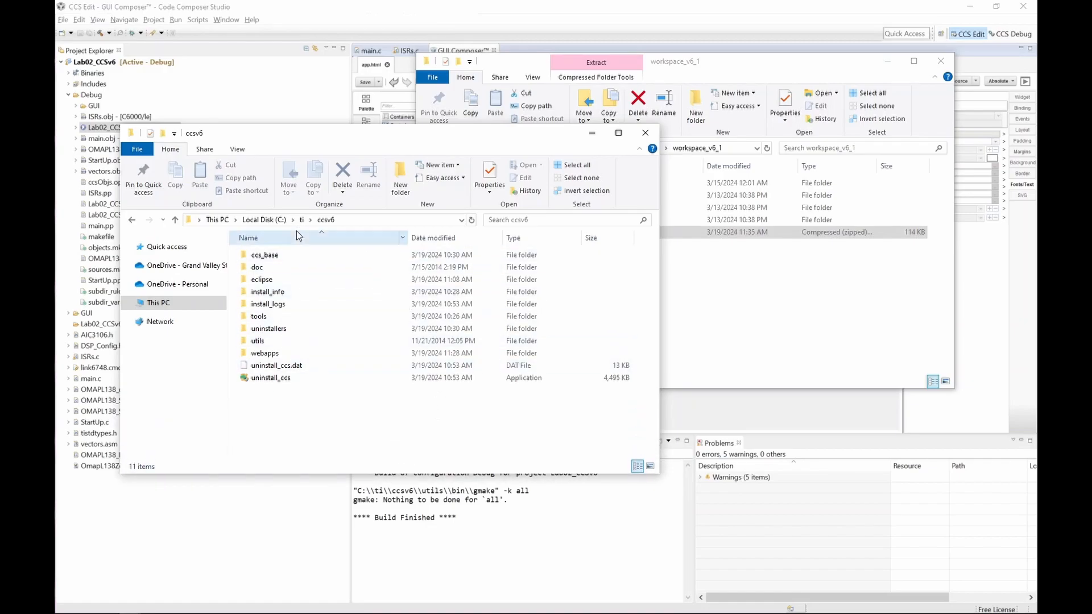
left_click(266, 359)
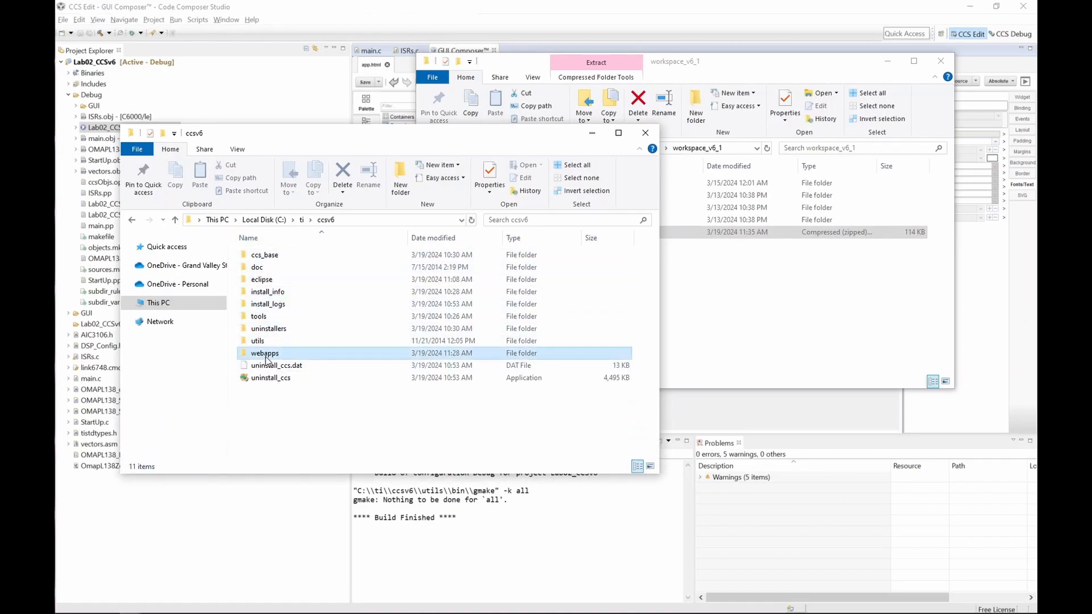
double_click(269, 357)
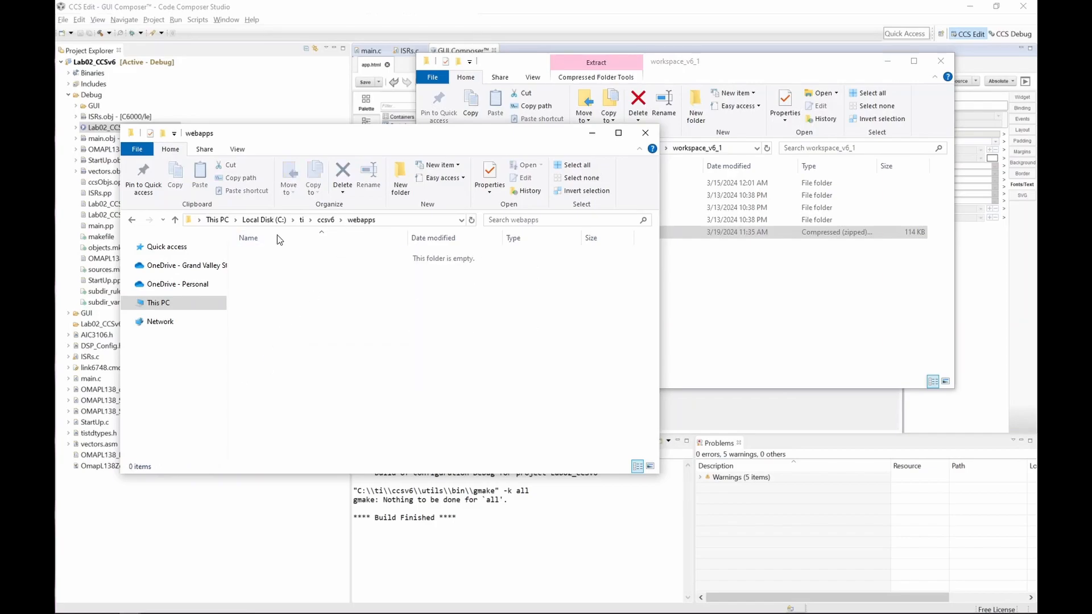
Step: Copy the CCS6_GUI_DEMO folder out of the zip into the webapps folder and close both folder windows
left_click(879, 303)
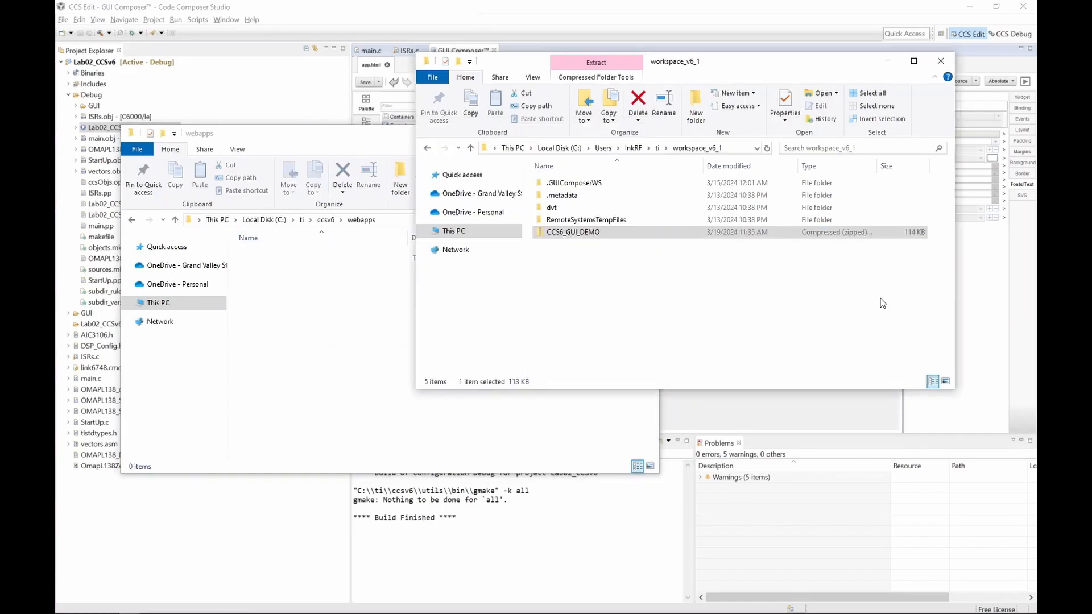
left_click(324, 285)
left_click(388, 220)
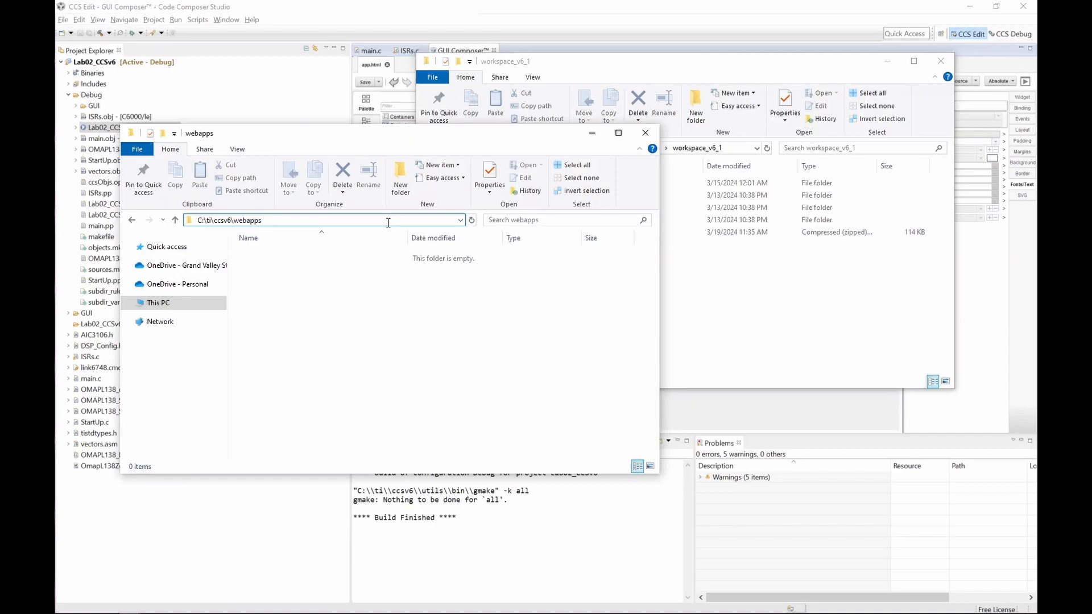
key("ctrl+a")
double_click(573, 232)
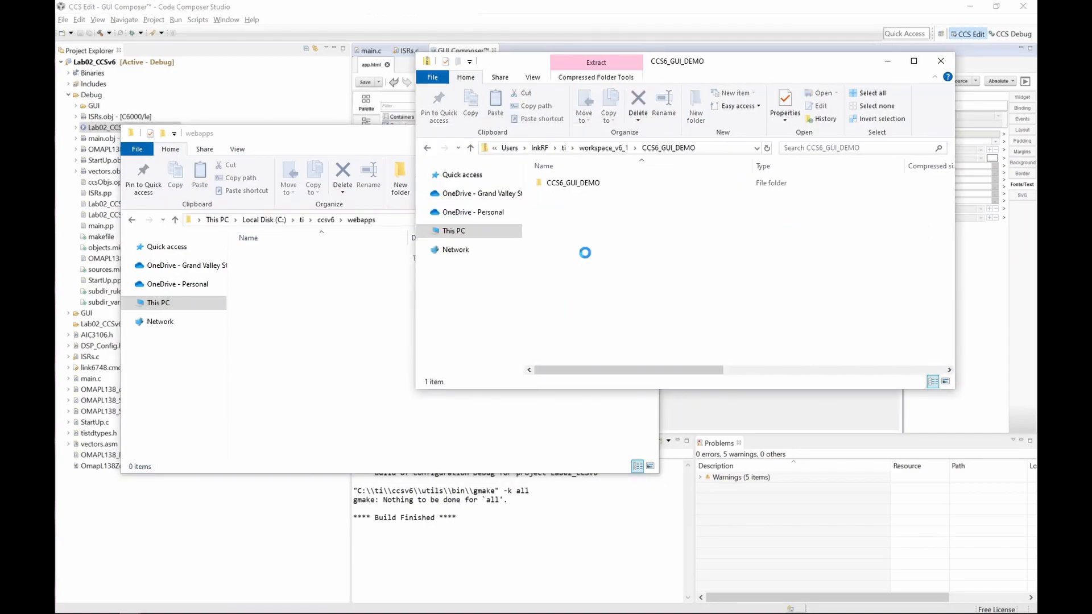
left_click(563, 183)
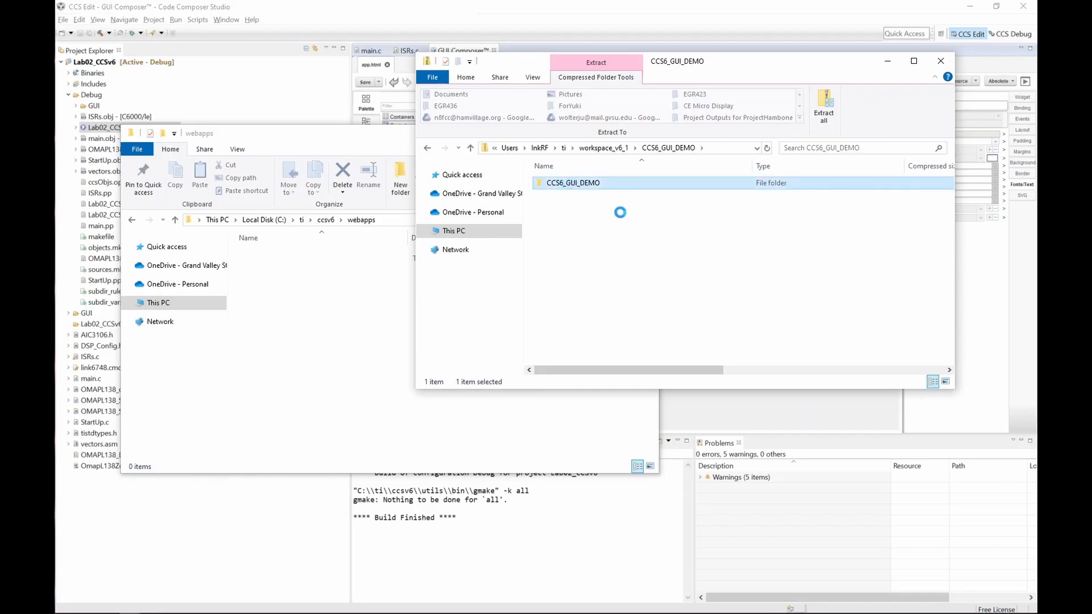
left_click(321, 305)
left_click_drag(321, 305, 318, 304)
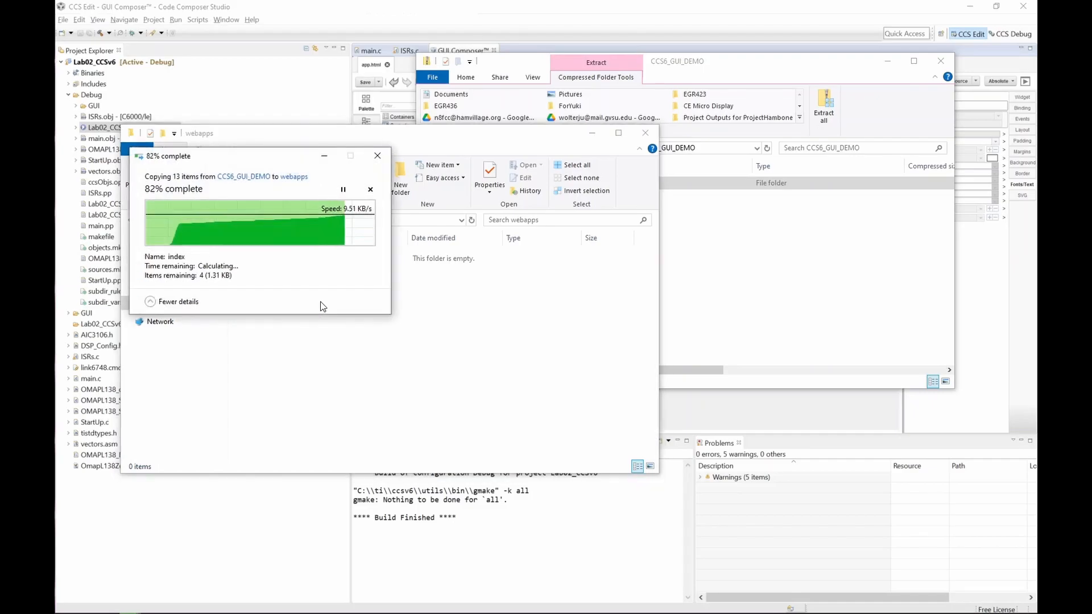
left_click(645, 132)
left_click(942, 60)
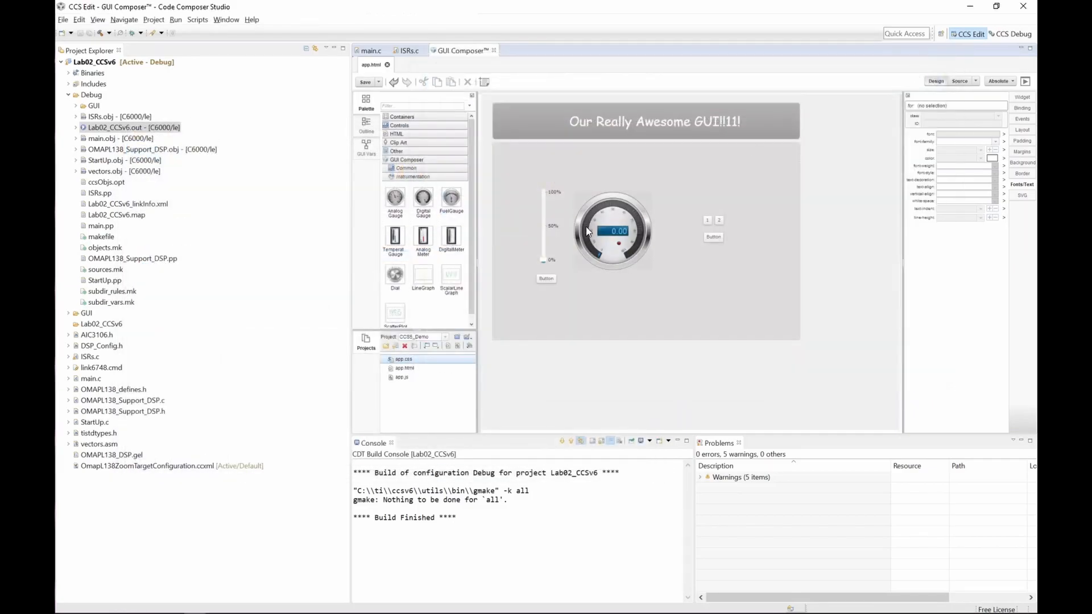
Step: Launch a debug session of the Lab02_CCSv6 project and show ISRs.c
left_click(407, 51)
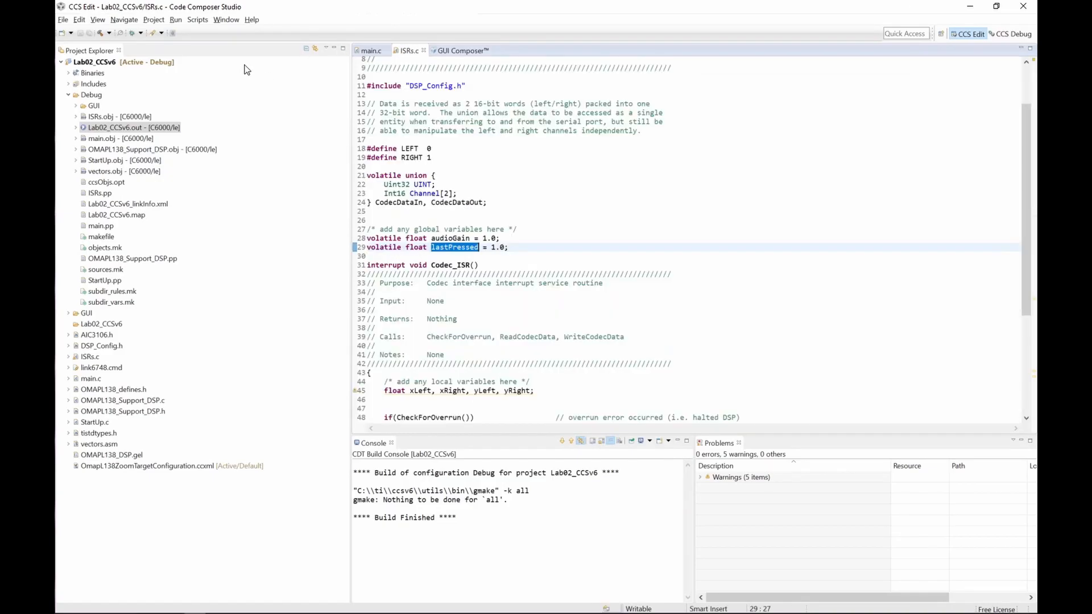
left_click(130, 33)
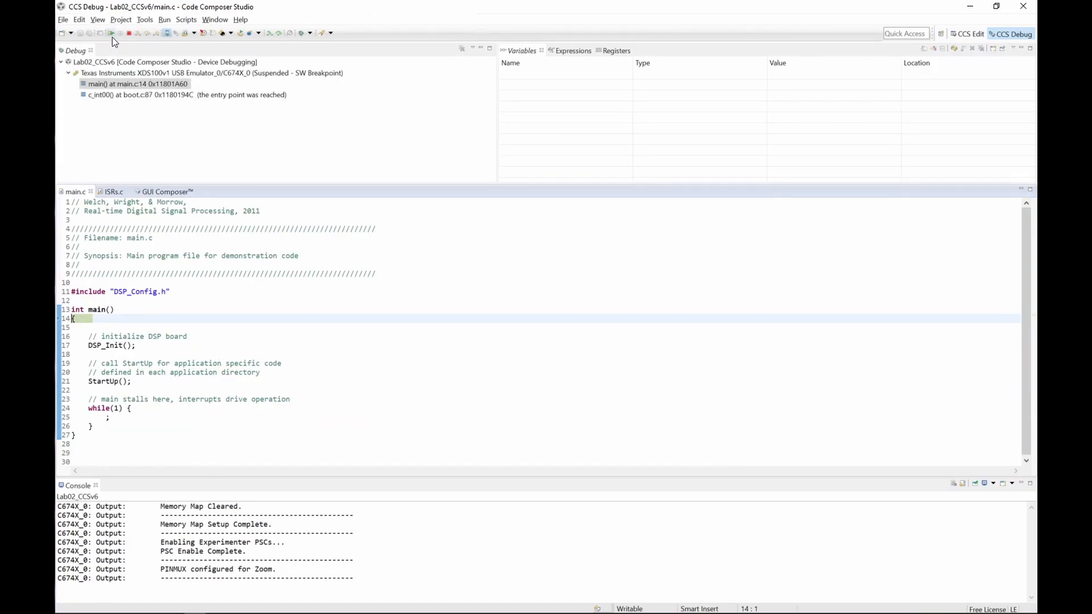
left_click(110, 192)
Step: Add the global variables audioGain and lastPressed as watch expressions
double_click(152, 378)
right_click(152, 383)
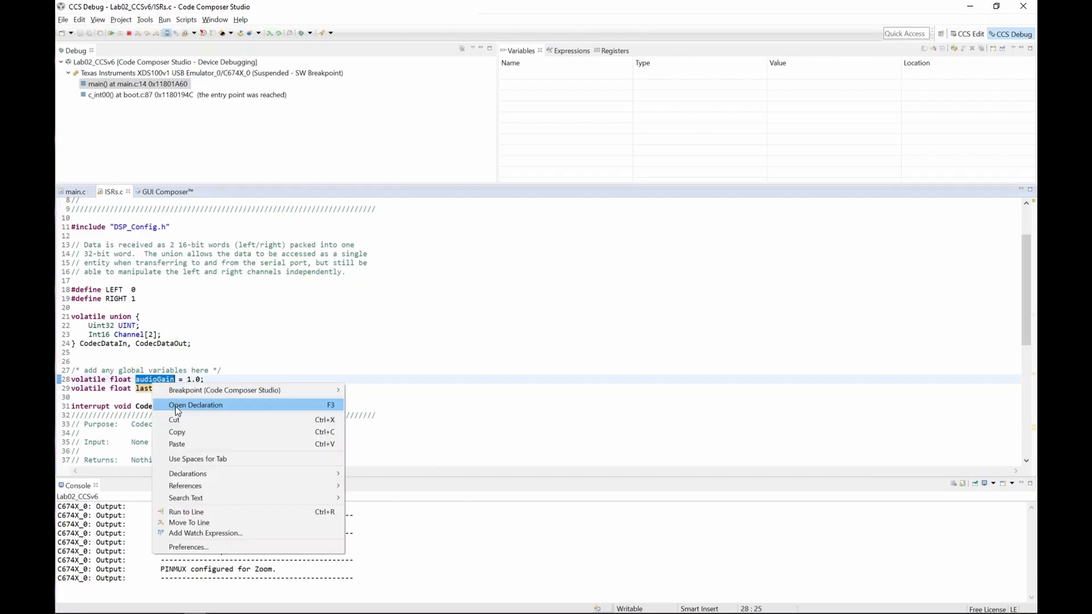
left_click(214, 533)
left_click(512, 312)
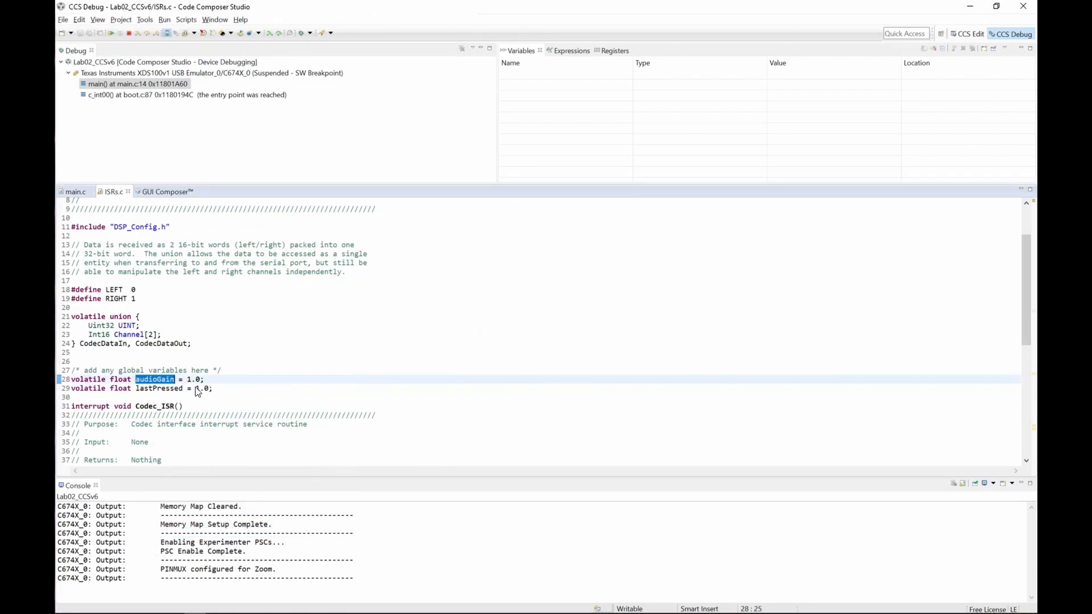
double_click(158, 389)
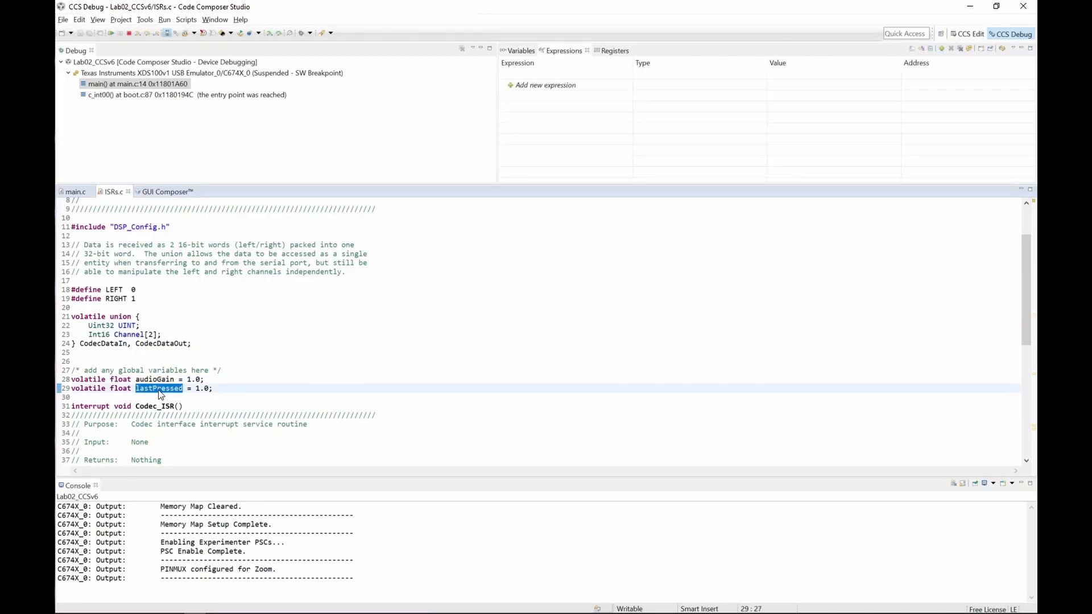
right_click(159, 391)
left_click(196, 540)
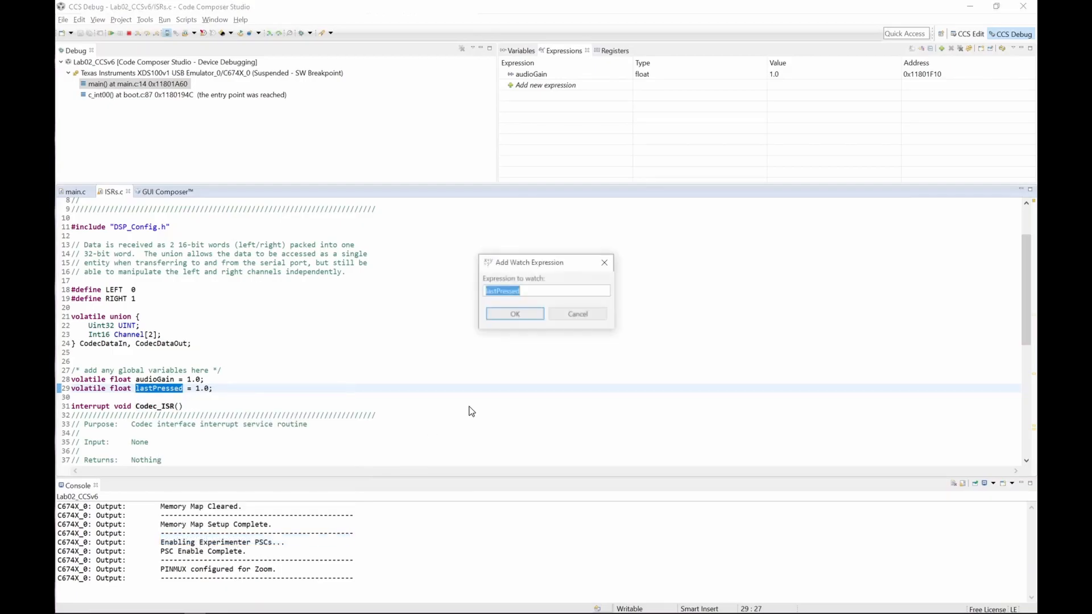
left_click(522, 316)
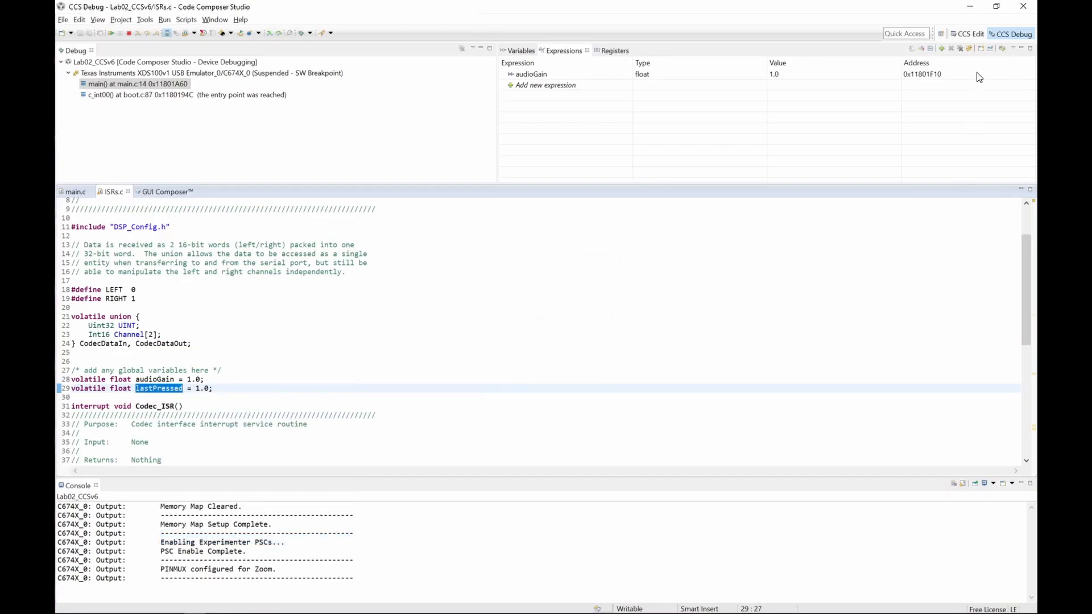
Step: Resume running the program on the target
left_click(969, 49)
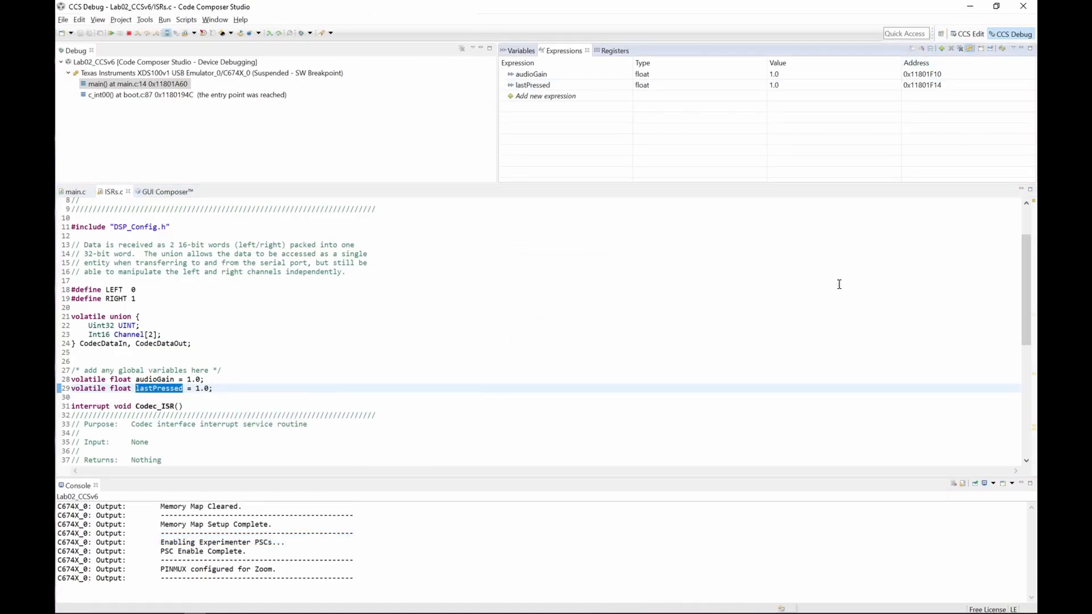
left_click(112, 33)
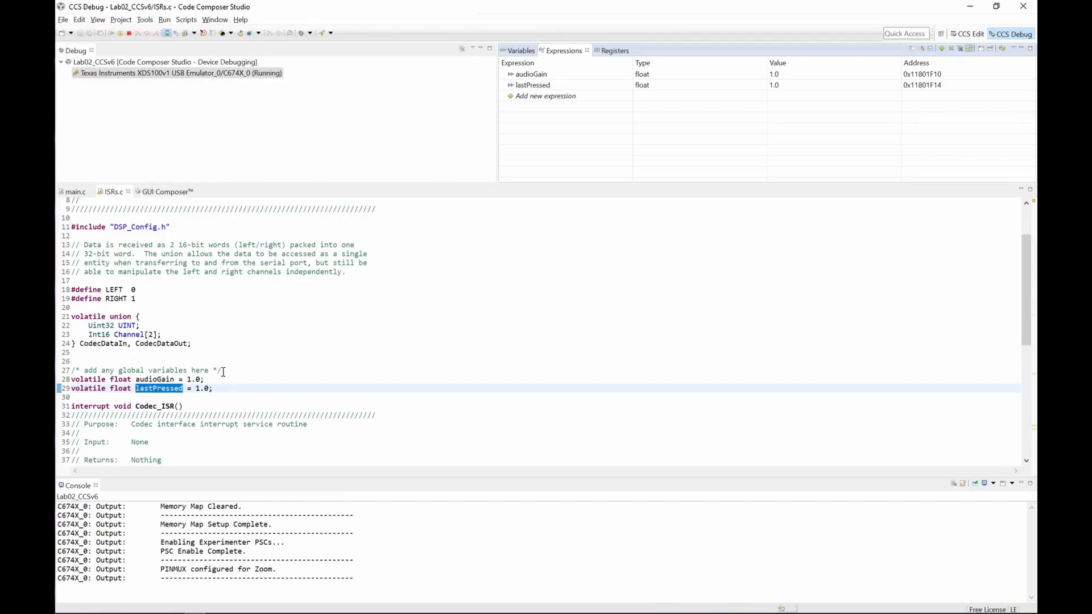
left_click(235, 343)
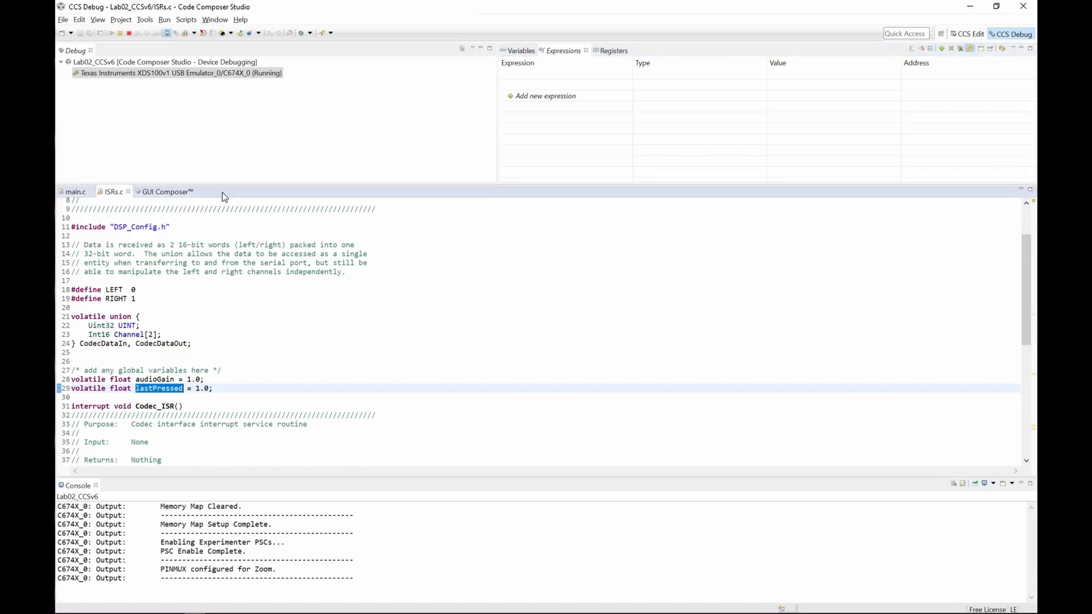
Step: Open the CCS6_GUI_DEMO application view and enlarge its panel beside the console
left_click(98, 19)
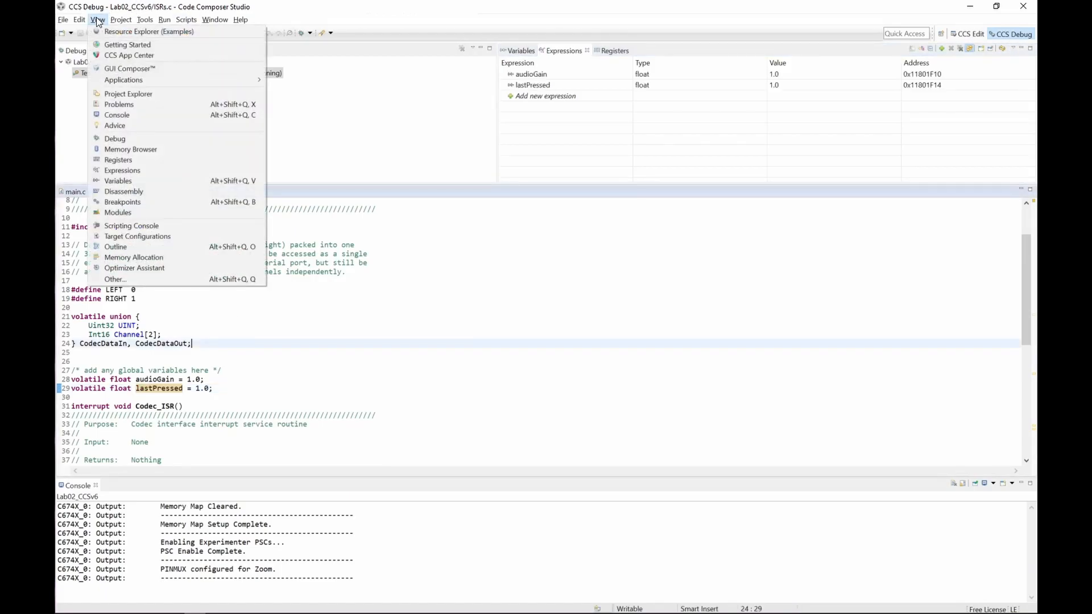
mouse_move(147, 79)
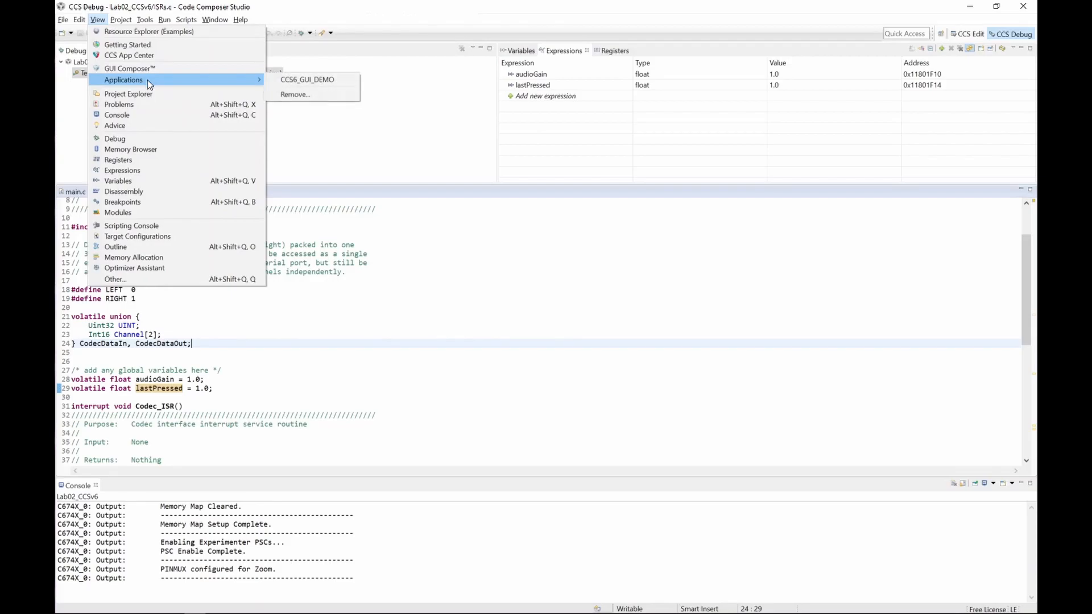
left_click(307, 82)
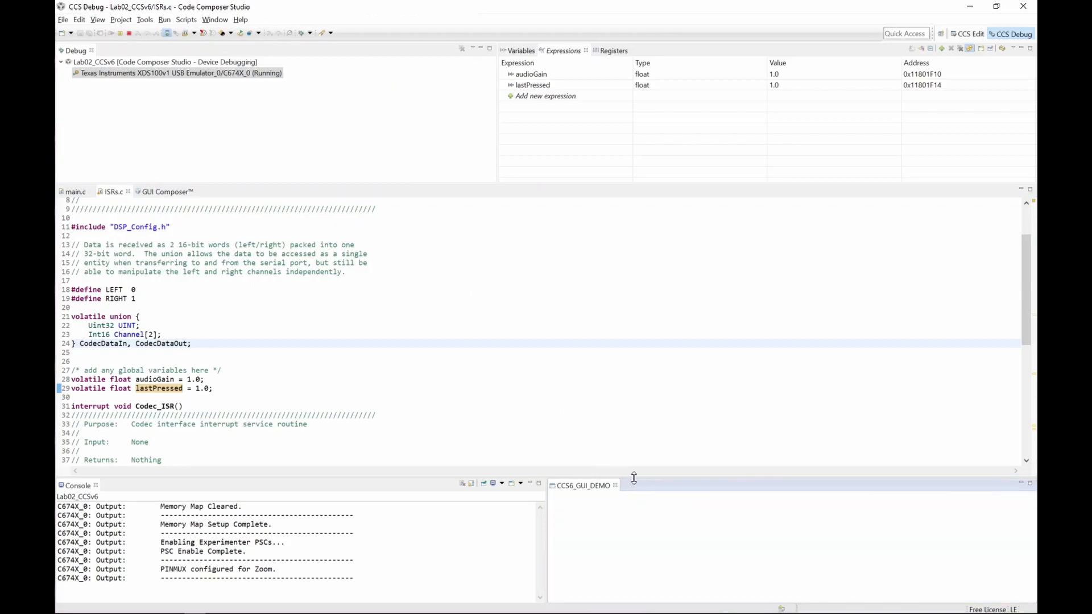
left_click_drag(648, 384, 652, 332)
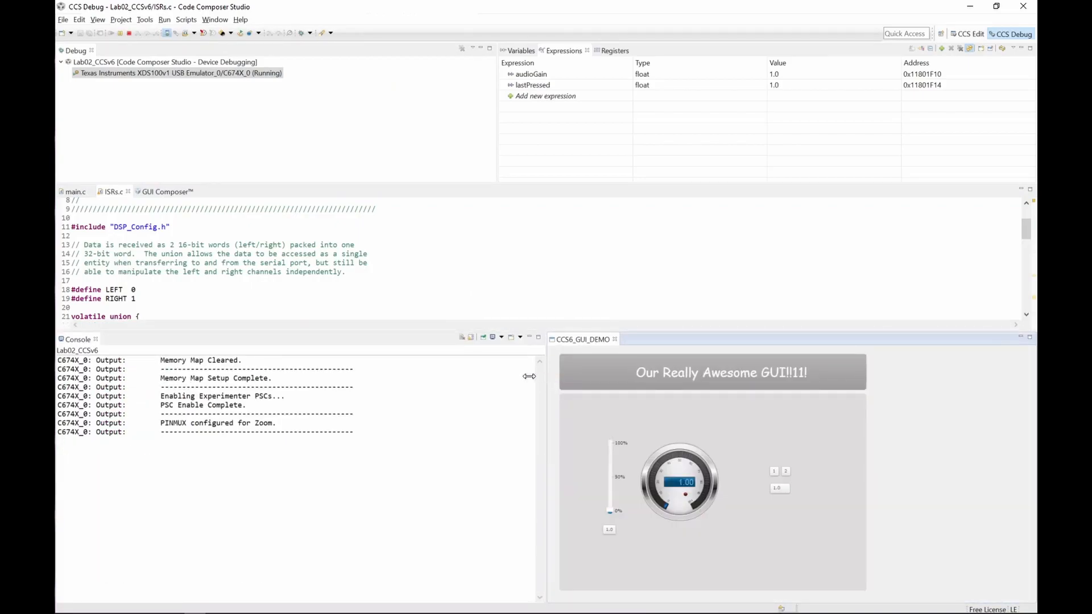
left_click_drag(546, 375, 491, 375)
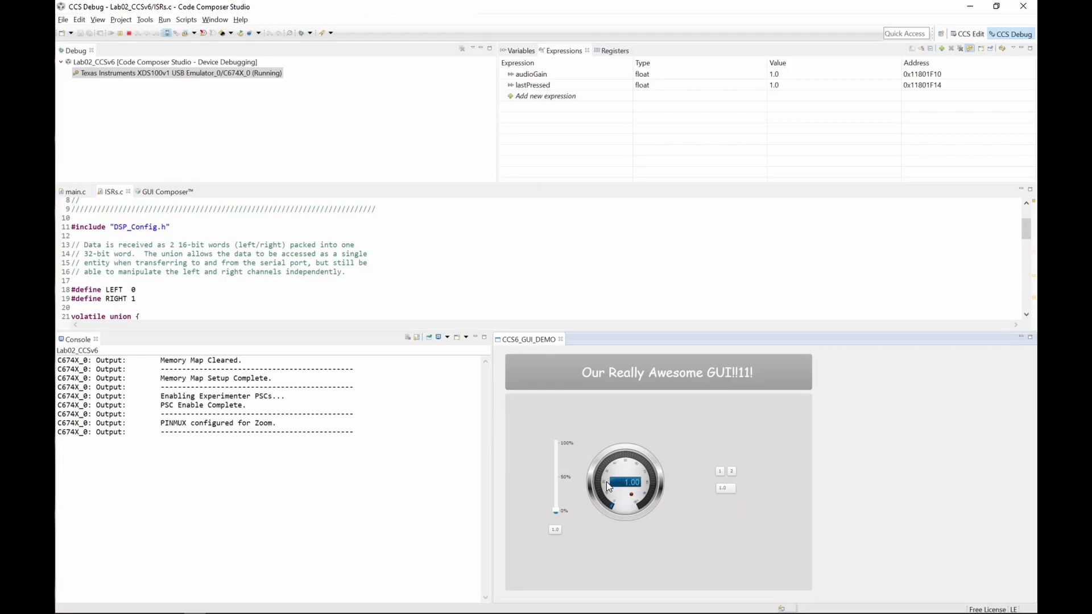
Step: Terminate and relaunch the debug session, then resume the program
left_click(128, 33)
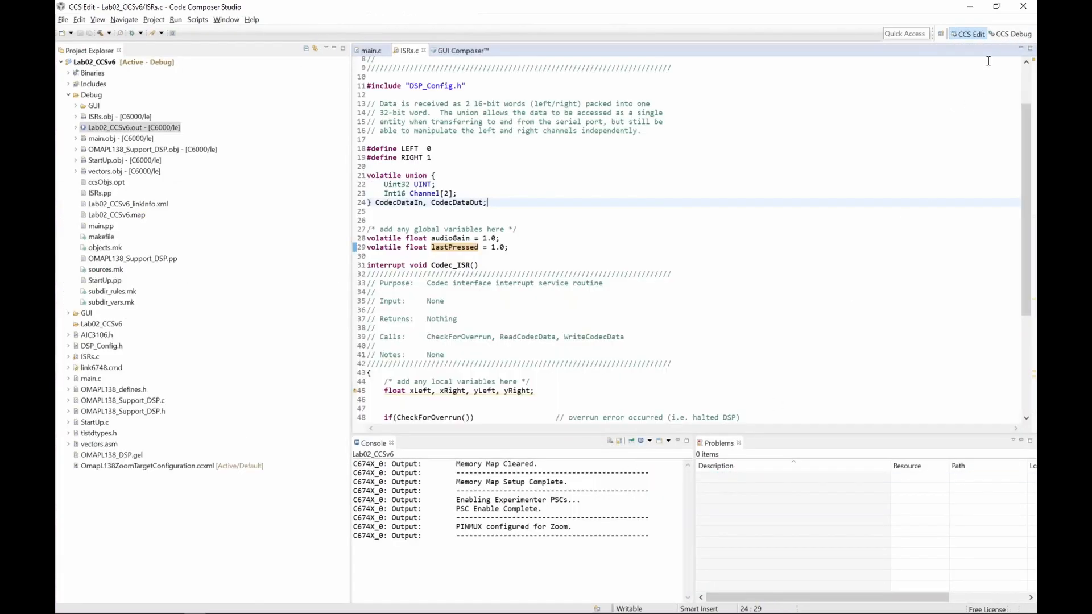
left_click(1010, 35)
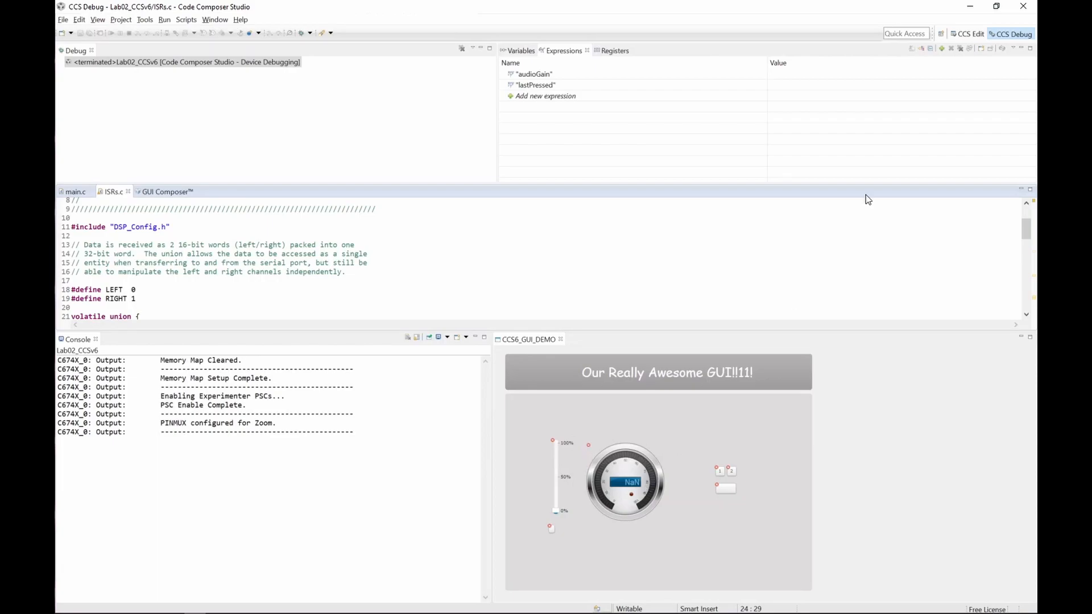
left_click(967, 35)
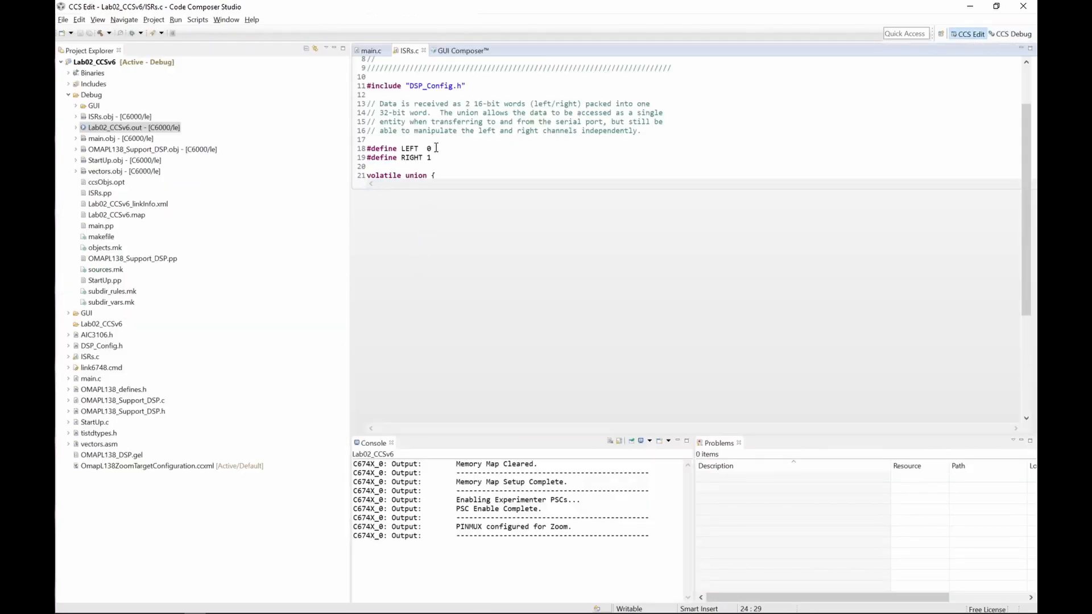
left_click(124, 34)
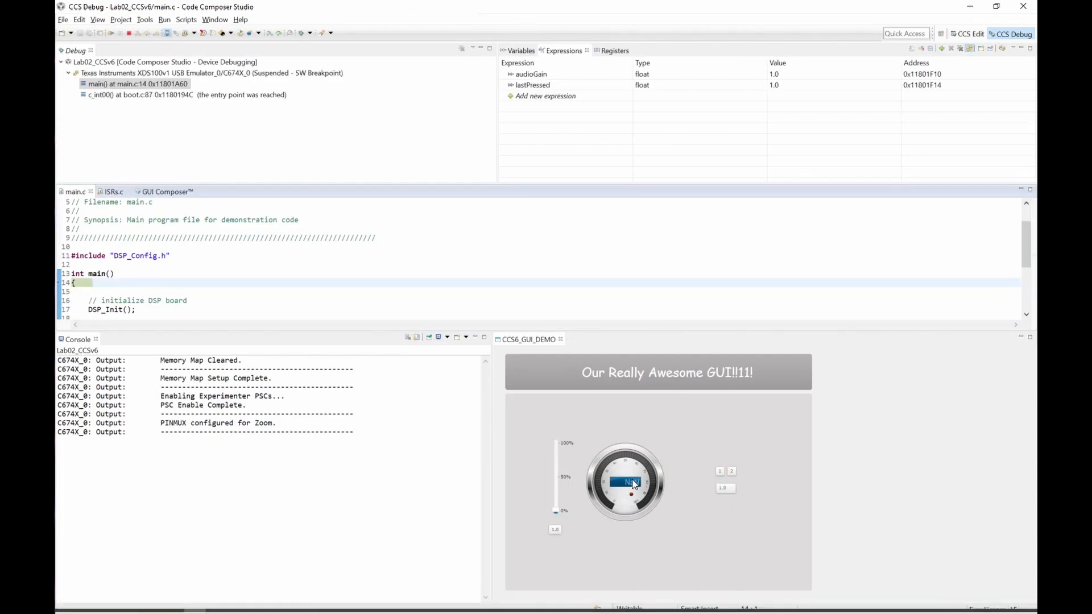
left_click(109, 33)
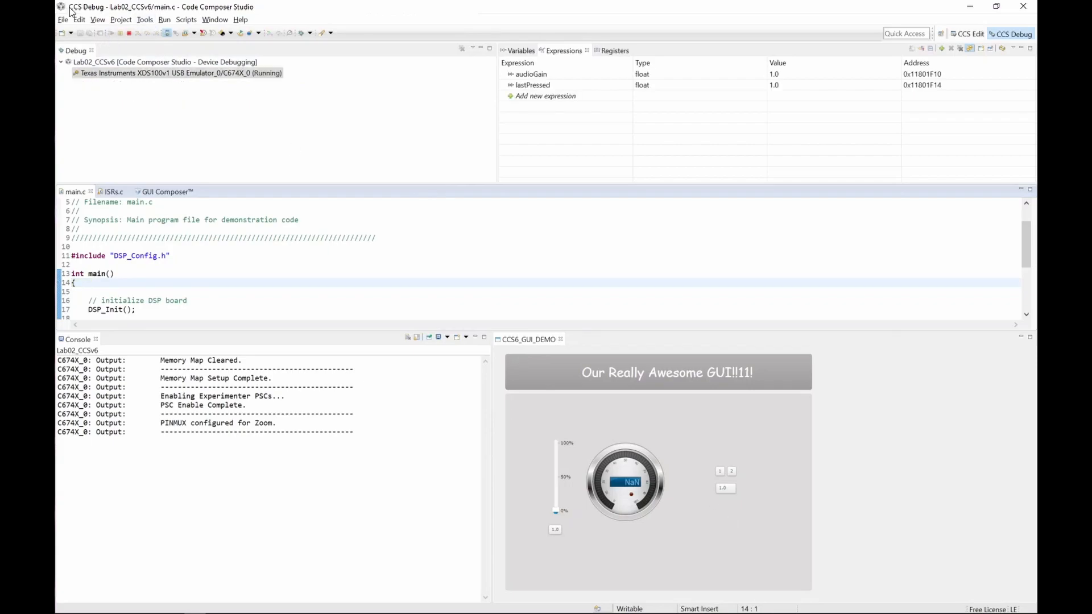
Step: Raise the GUI slider to increase audioGain to about 78
left_click_drag(558, 512, 558, 476)
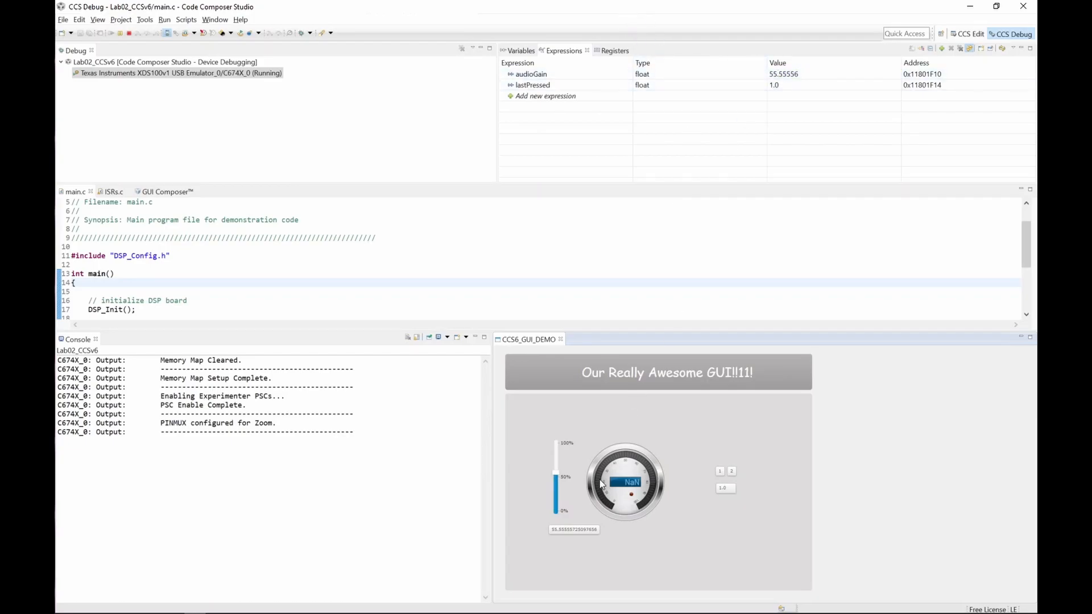
left_click(307, 80)
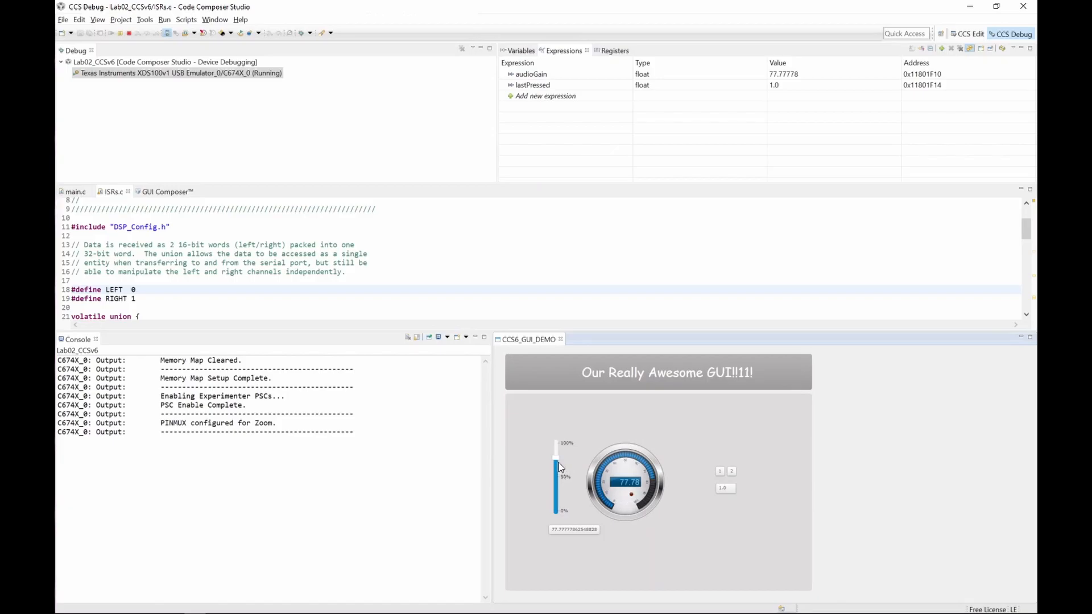
mouse_move(557, 466)
left_mouse_down()
mouse_move(556, 492)
mouse_move(557, 461)
left_mouse_up()
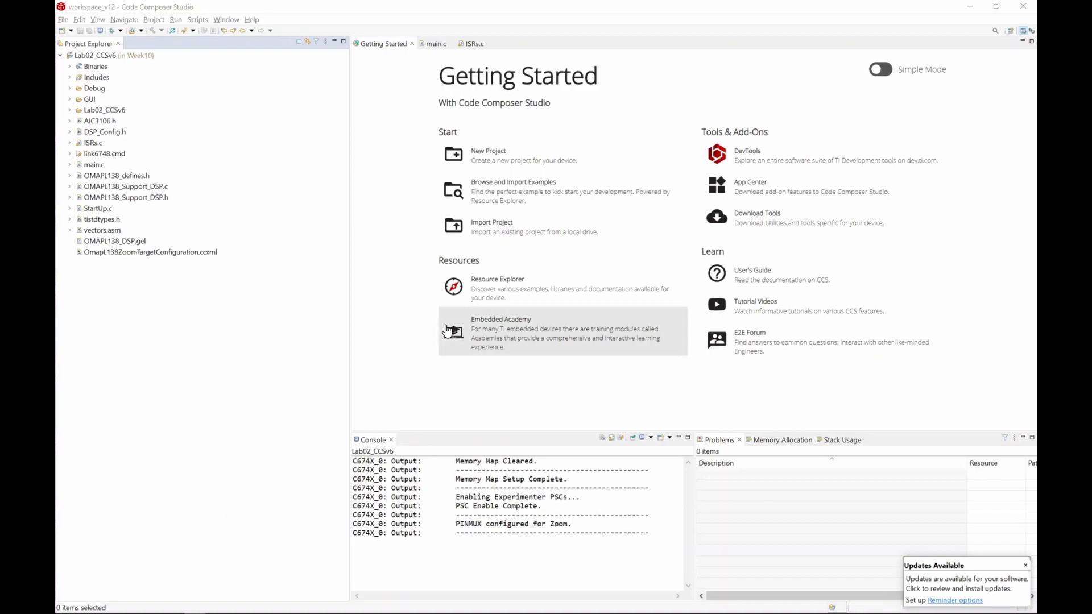
Step: Open the CCS App Center
left_click(252, 19)
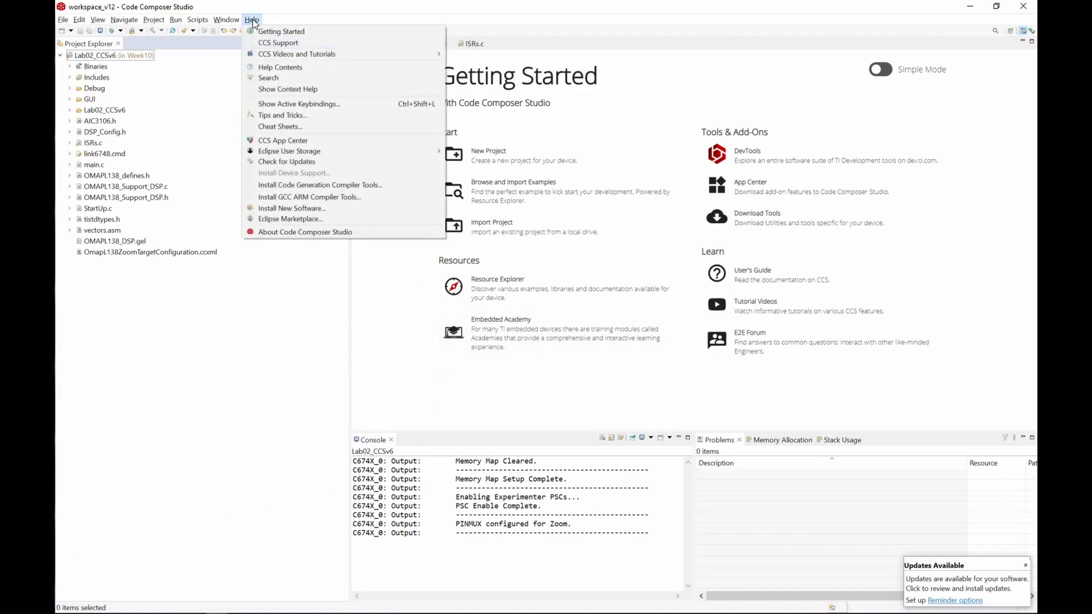
left_click(249, 20)
left_click(250, 20)
left_click(295, 143)
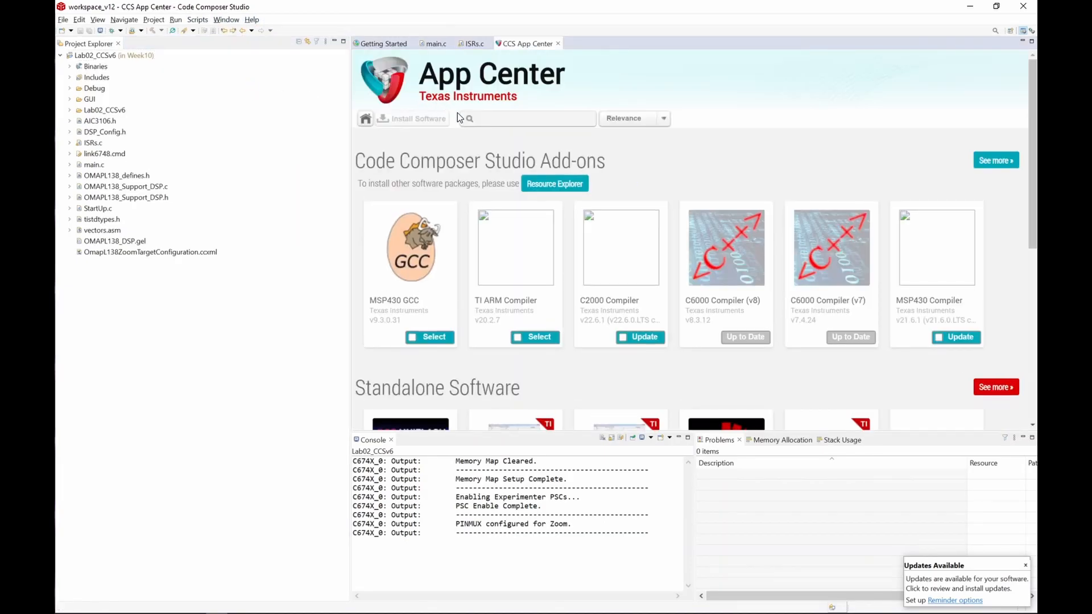
Step: Search the App Center for "gui compo" and select the GUI Composer Runtime add-on
left_click(475, 119)
type("gui compo")
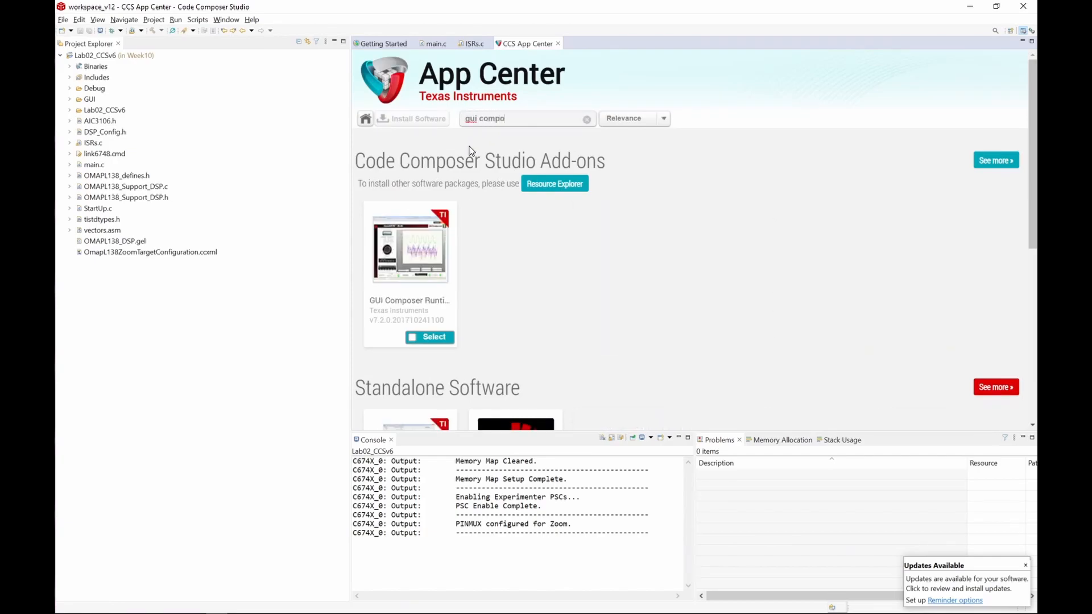
mouse_move(421, 253)
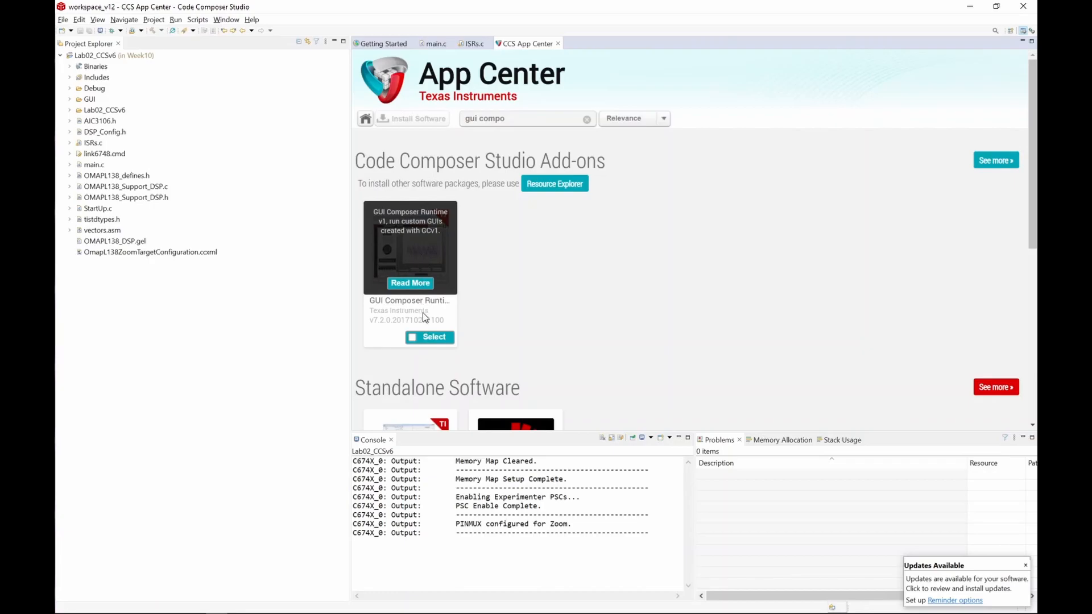
left_click(433, 341)
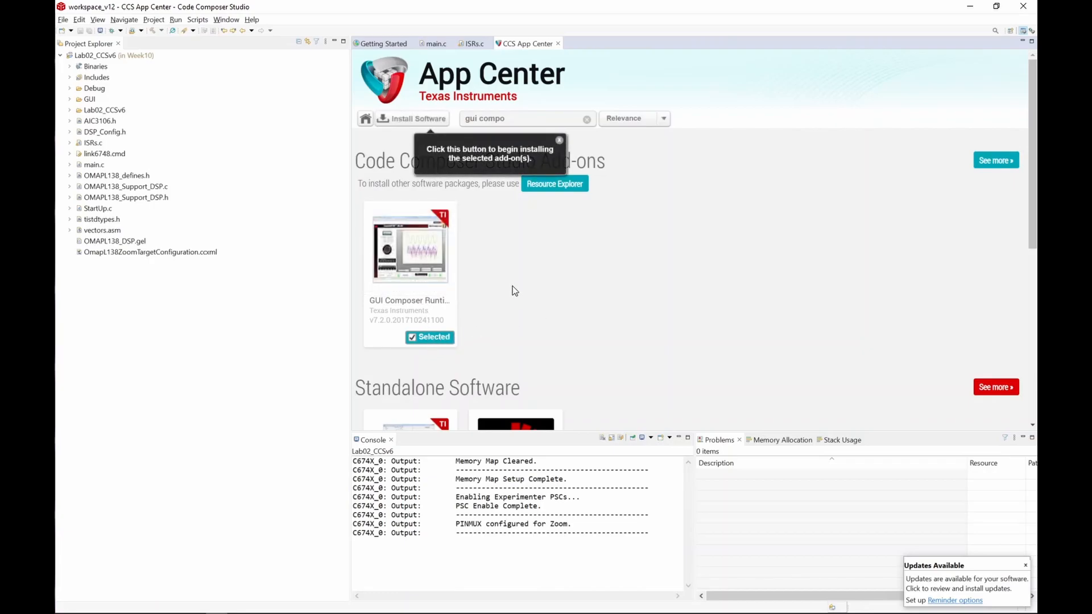
Step: Install the selected GUI Composer Runtime add-on, accepting the license agreement terms
left_click(405, 127)
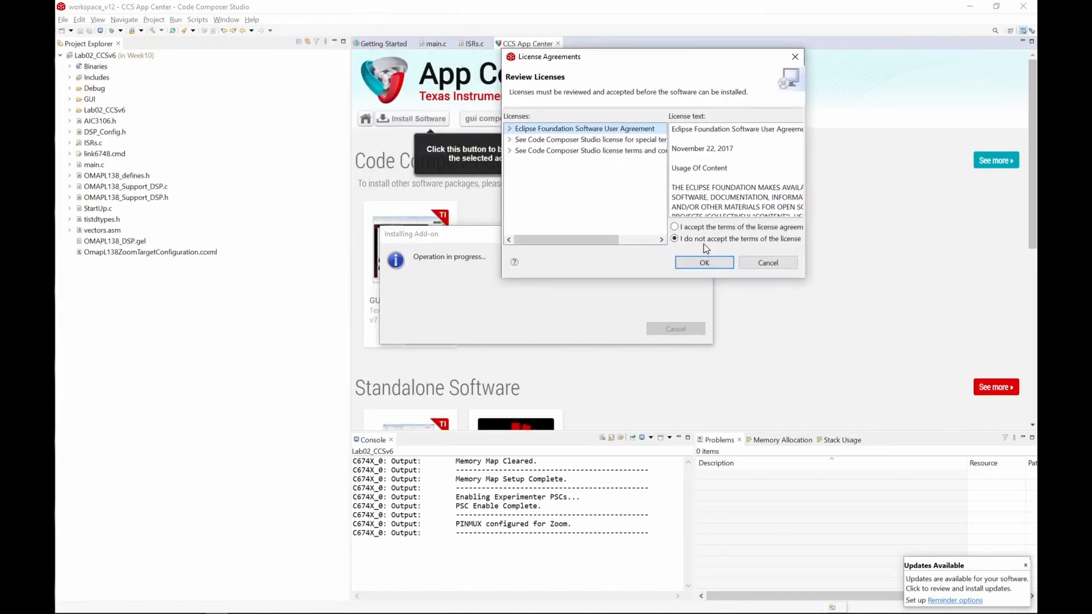
left_click(683, 226)
left_click(702, 262)
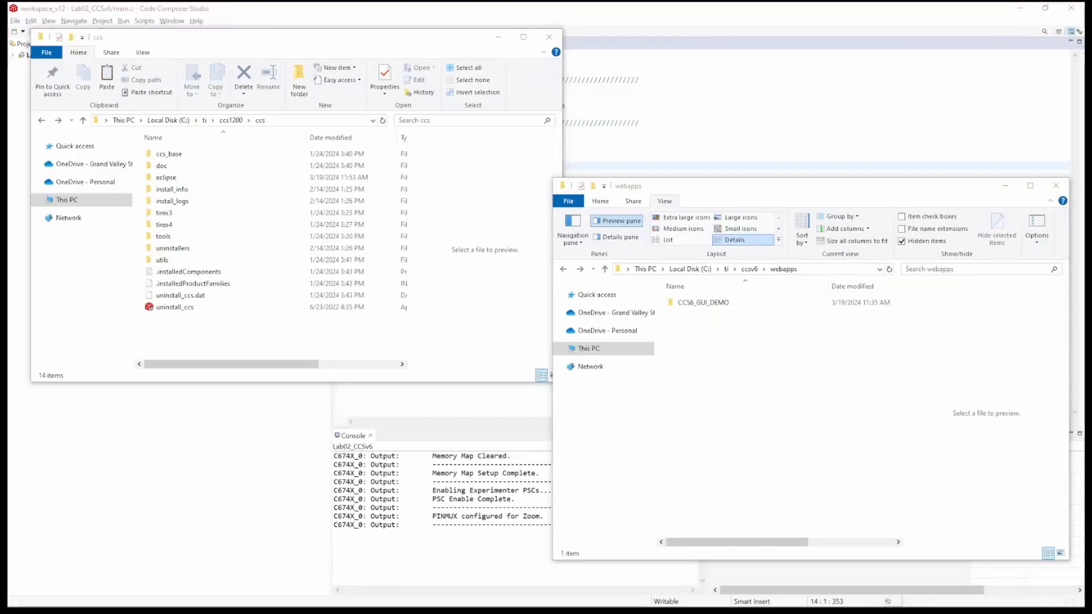
Step: Create a new folder named webapps inside the ccs1200\ccs folder and open it
left_click(742, 369)
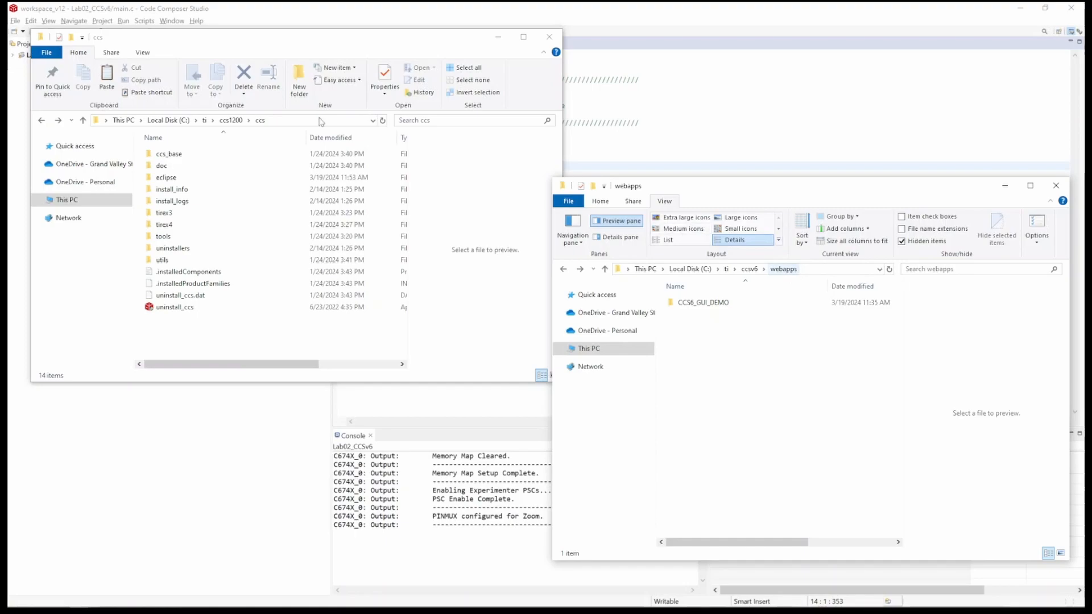
left_click(261, 324)
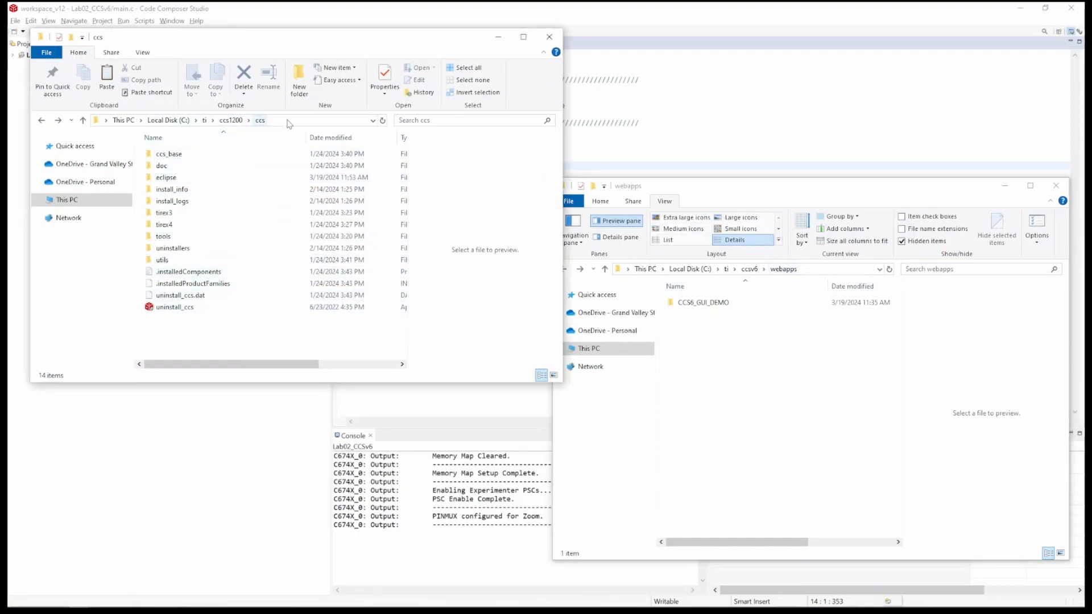
left_click(300, 79)
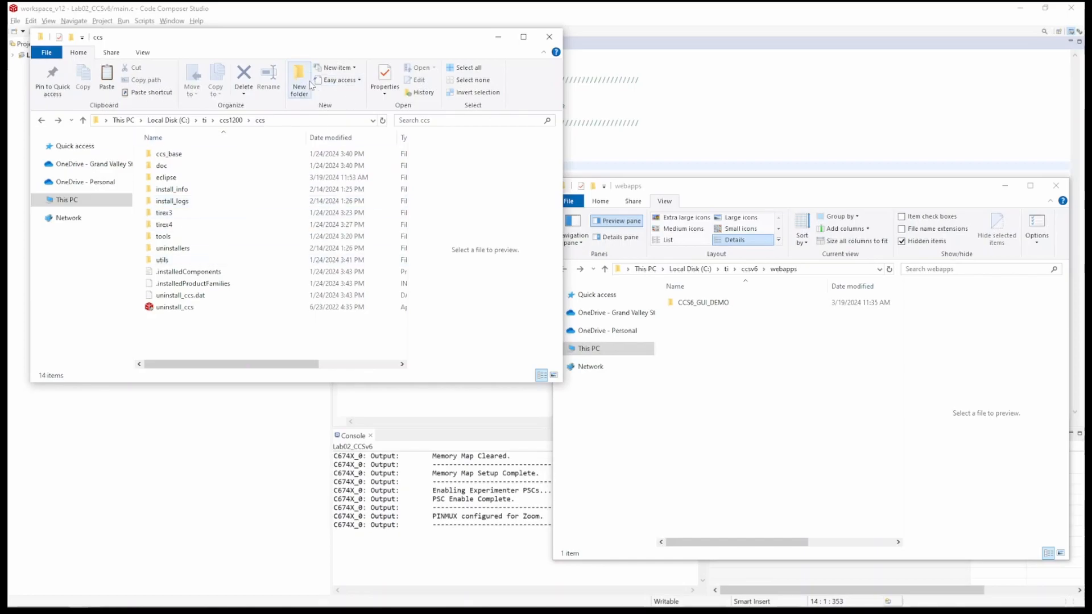
type("apps")
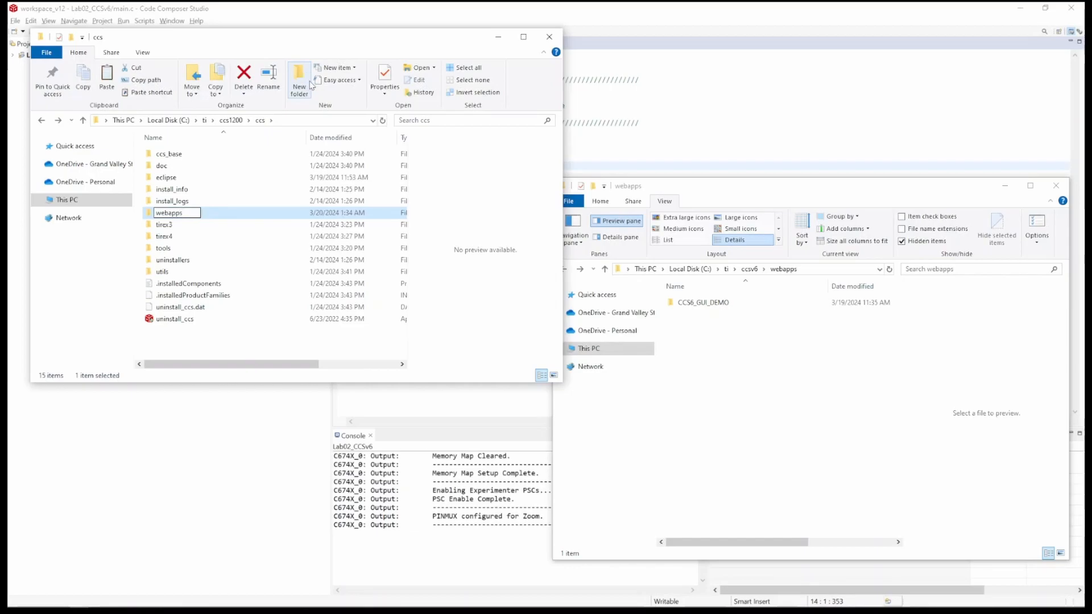
key("Return")
double_click(243, 272)
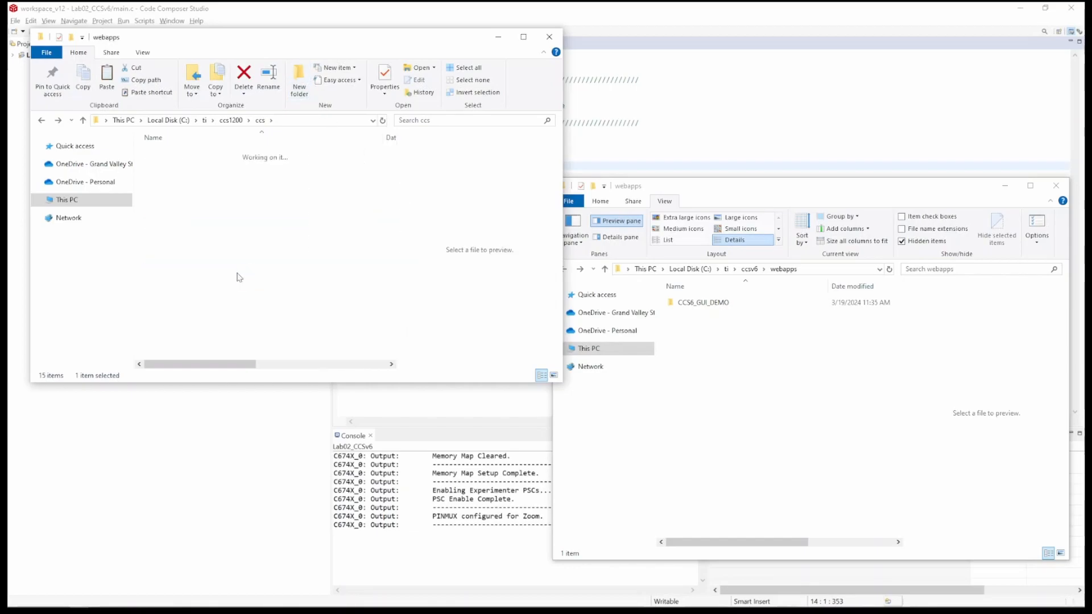
Step: Copy the CCS6_GUI_DEMO folder from the ccsv6 webapps folder into the new webapps folder
left_click(731, 305)
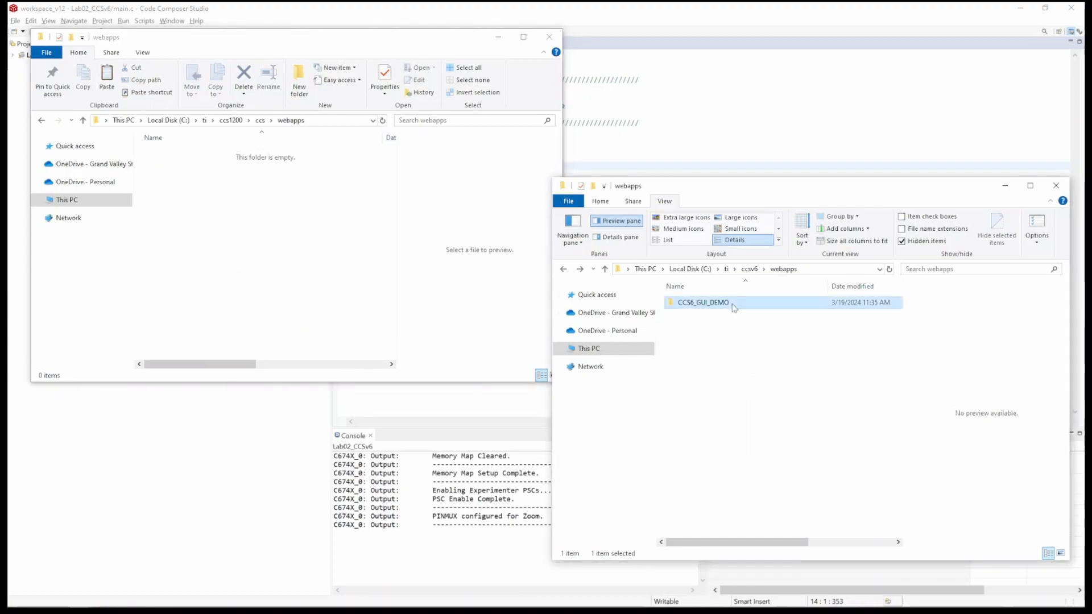
left_click(214, 205)
key("ctrl+v")
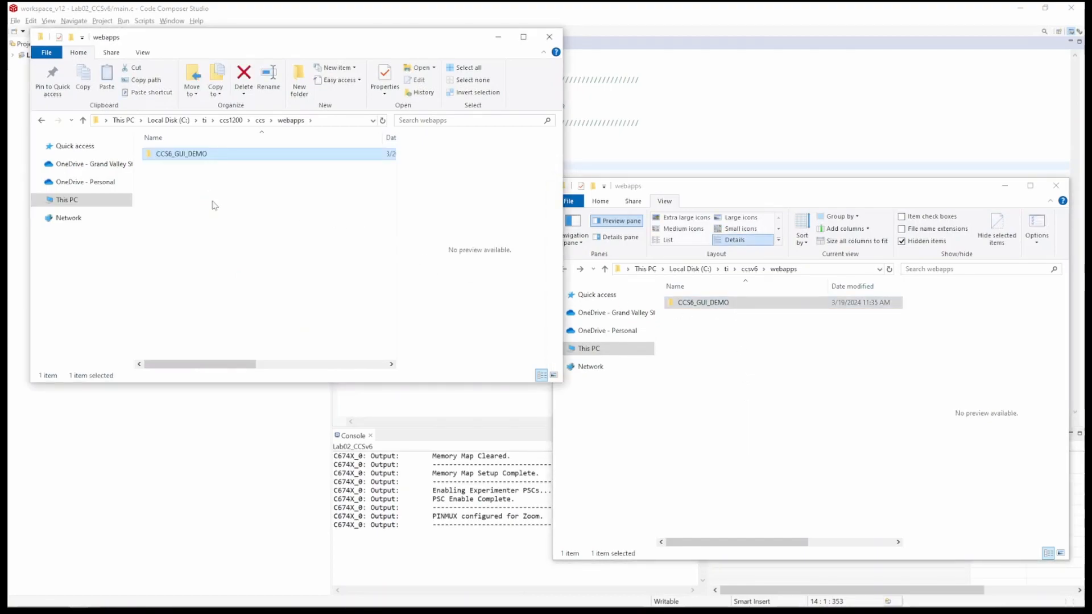
left_click(214, 206)
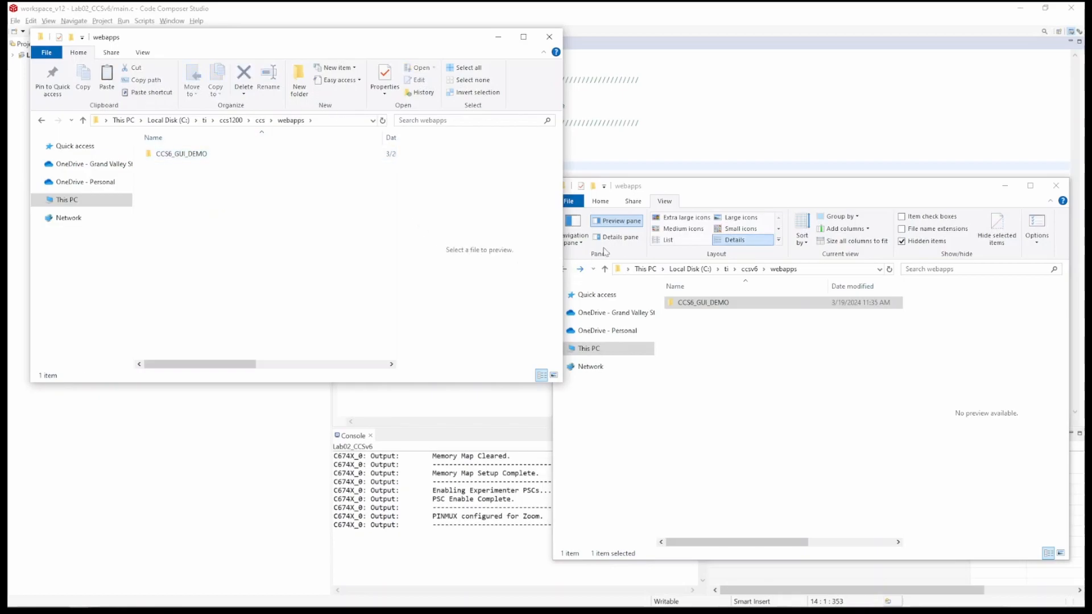
left_click(671, 134)
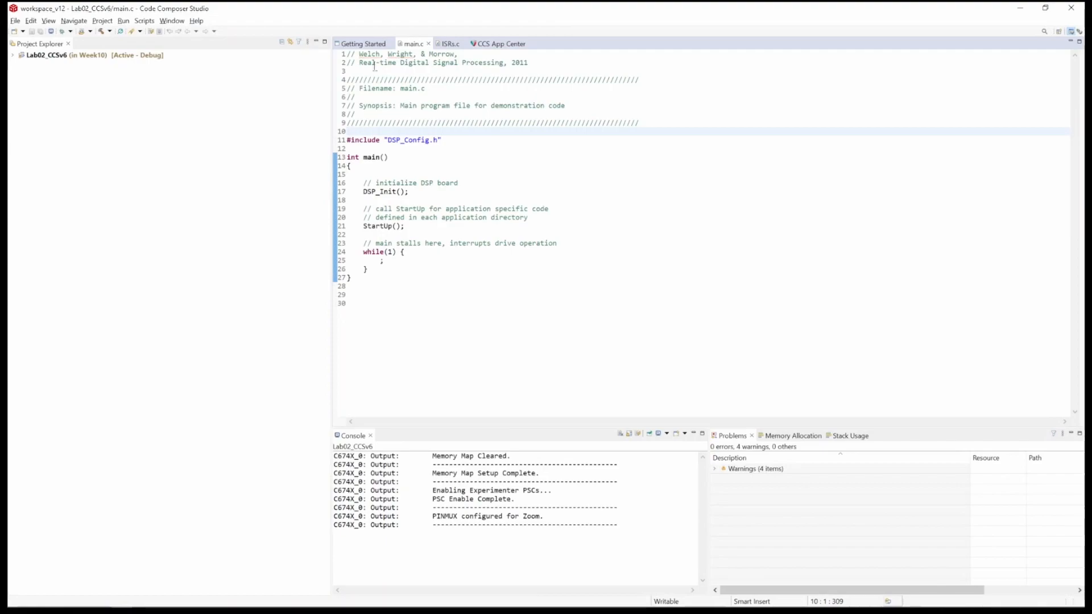
Step: Launch the debug session, open the CCS6_GUI_DEMO application from GUI Composer Applications v1, and resume the program
left_click(62, 32)
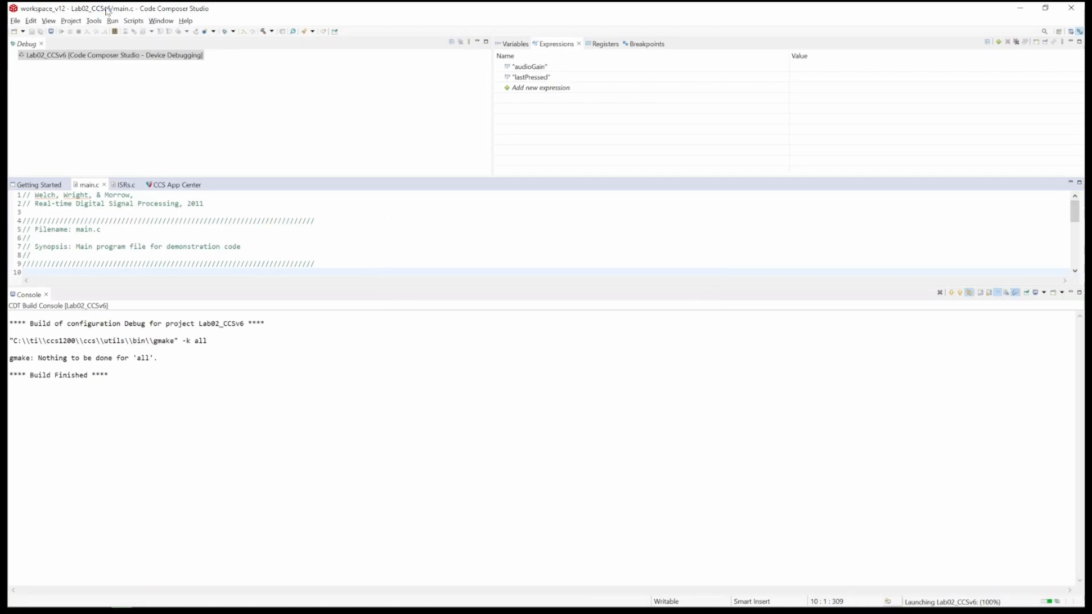
left_click(46, 23)
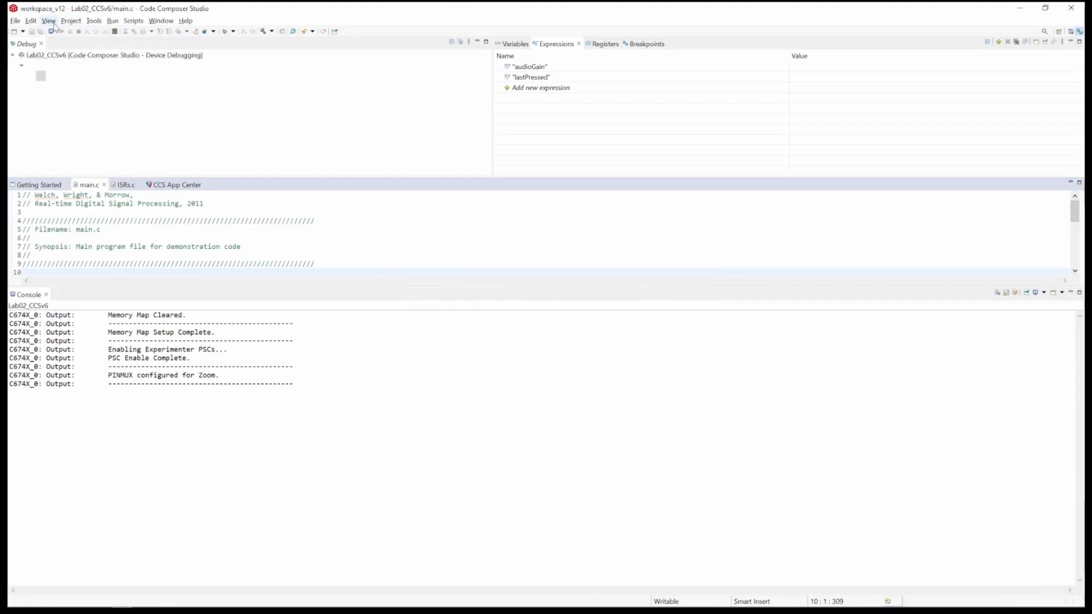
left_click(55, 25)
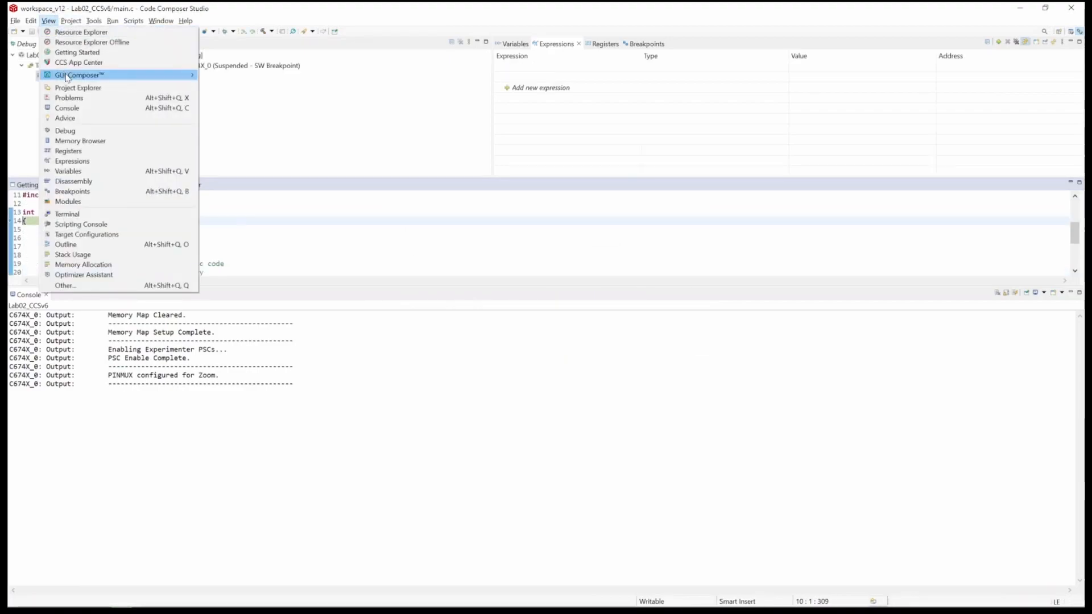
mouse_move(71, 75)
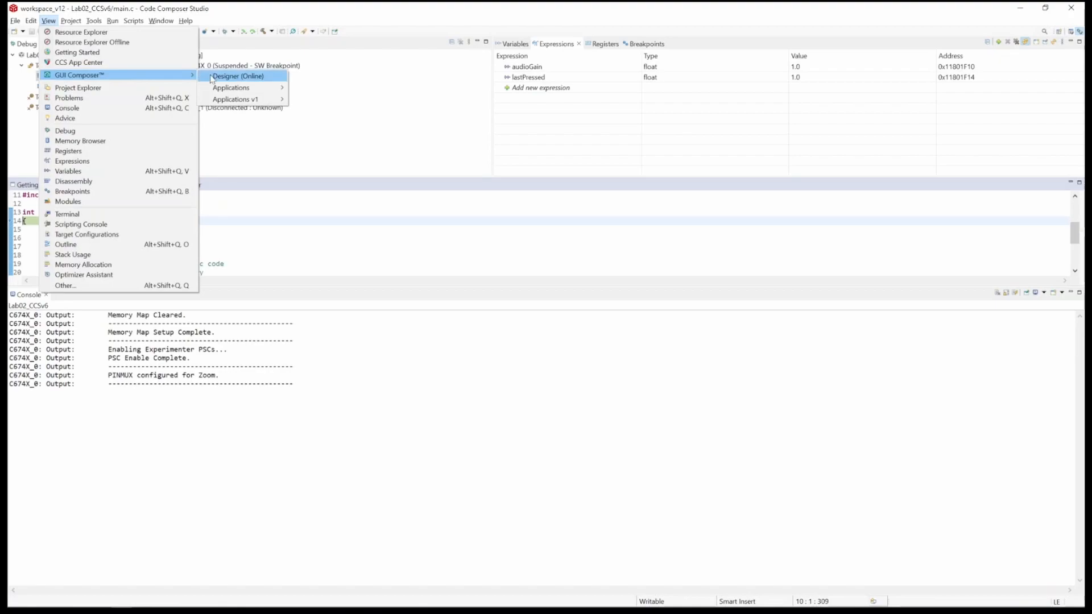
mouse_move(250, 101)
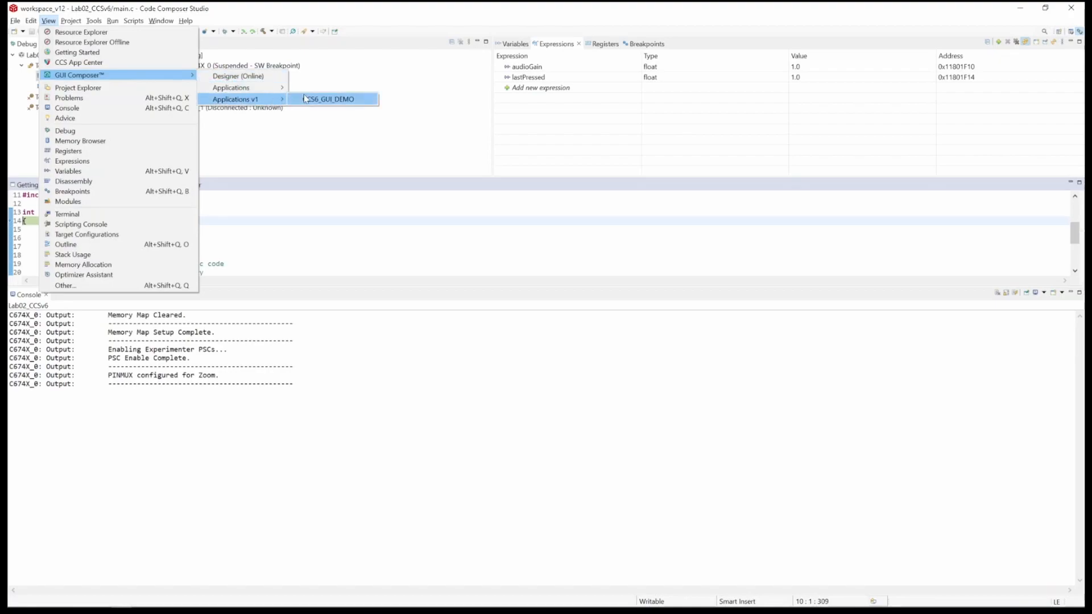
left_click(367, 101)
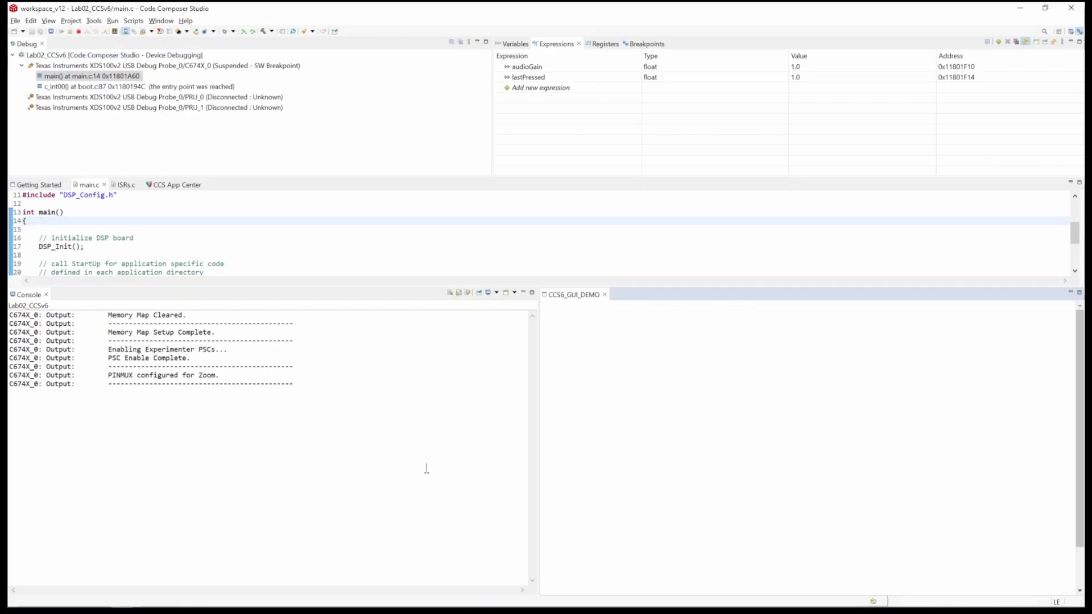
key("F8")
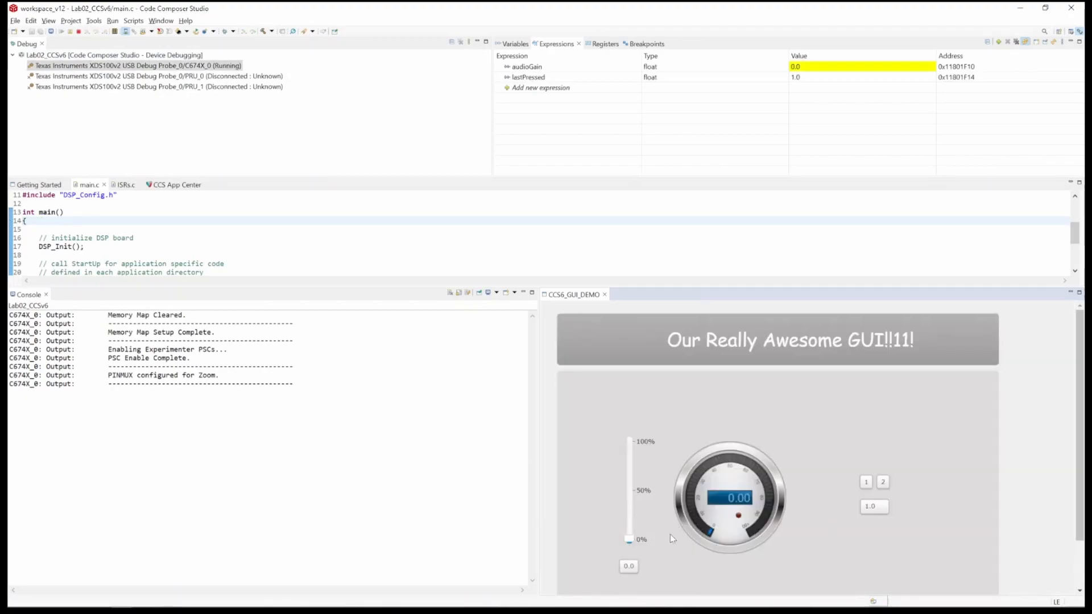
Step: Raise the GUI slider to set audioGain to about 78 and press the GUI's 2 button
left_click(628, 517)
left_click_drag(628, 518, 629, 462)
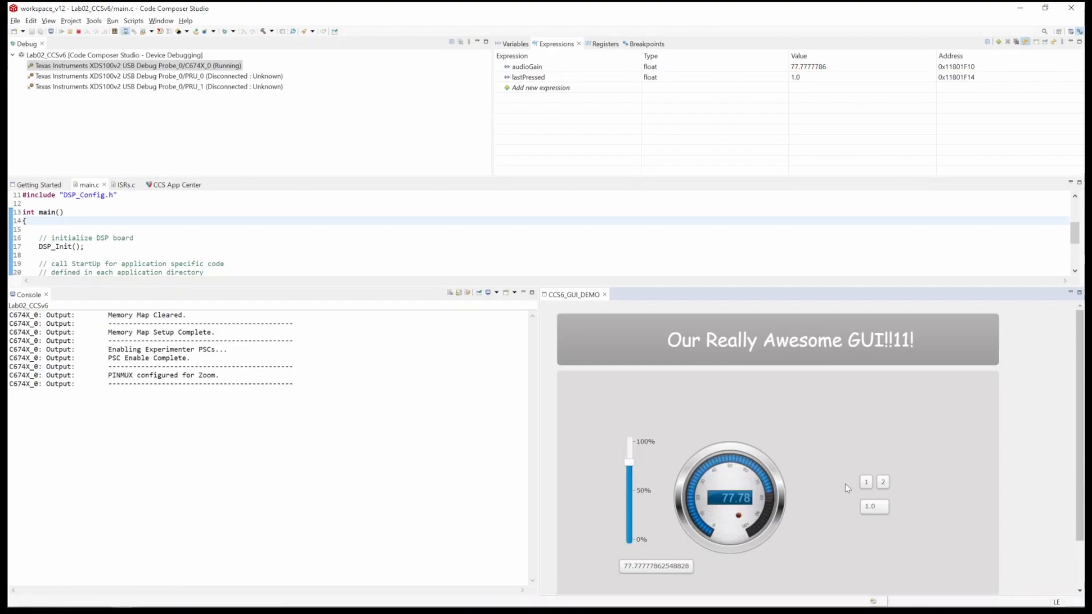
left_click(882, 481)
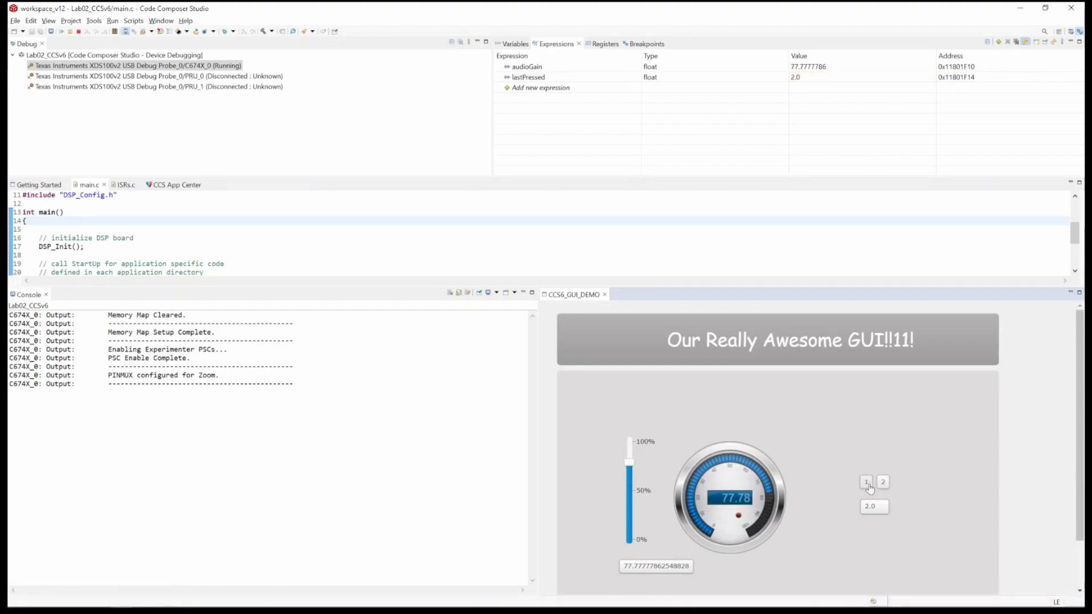